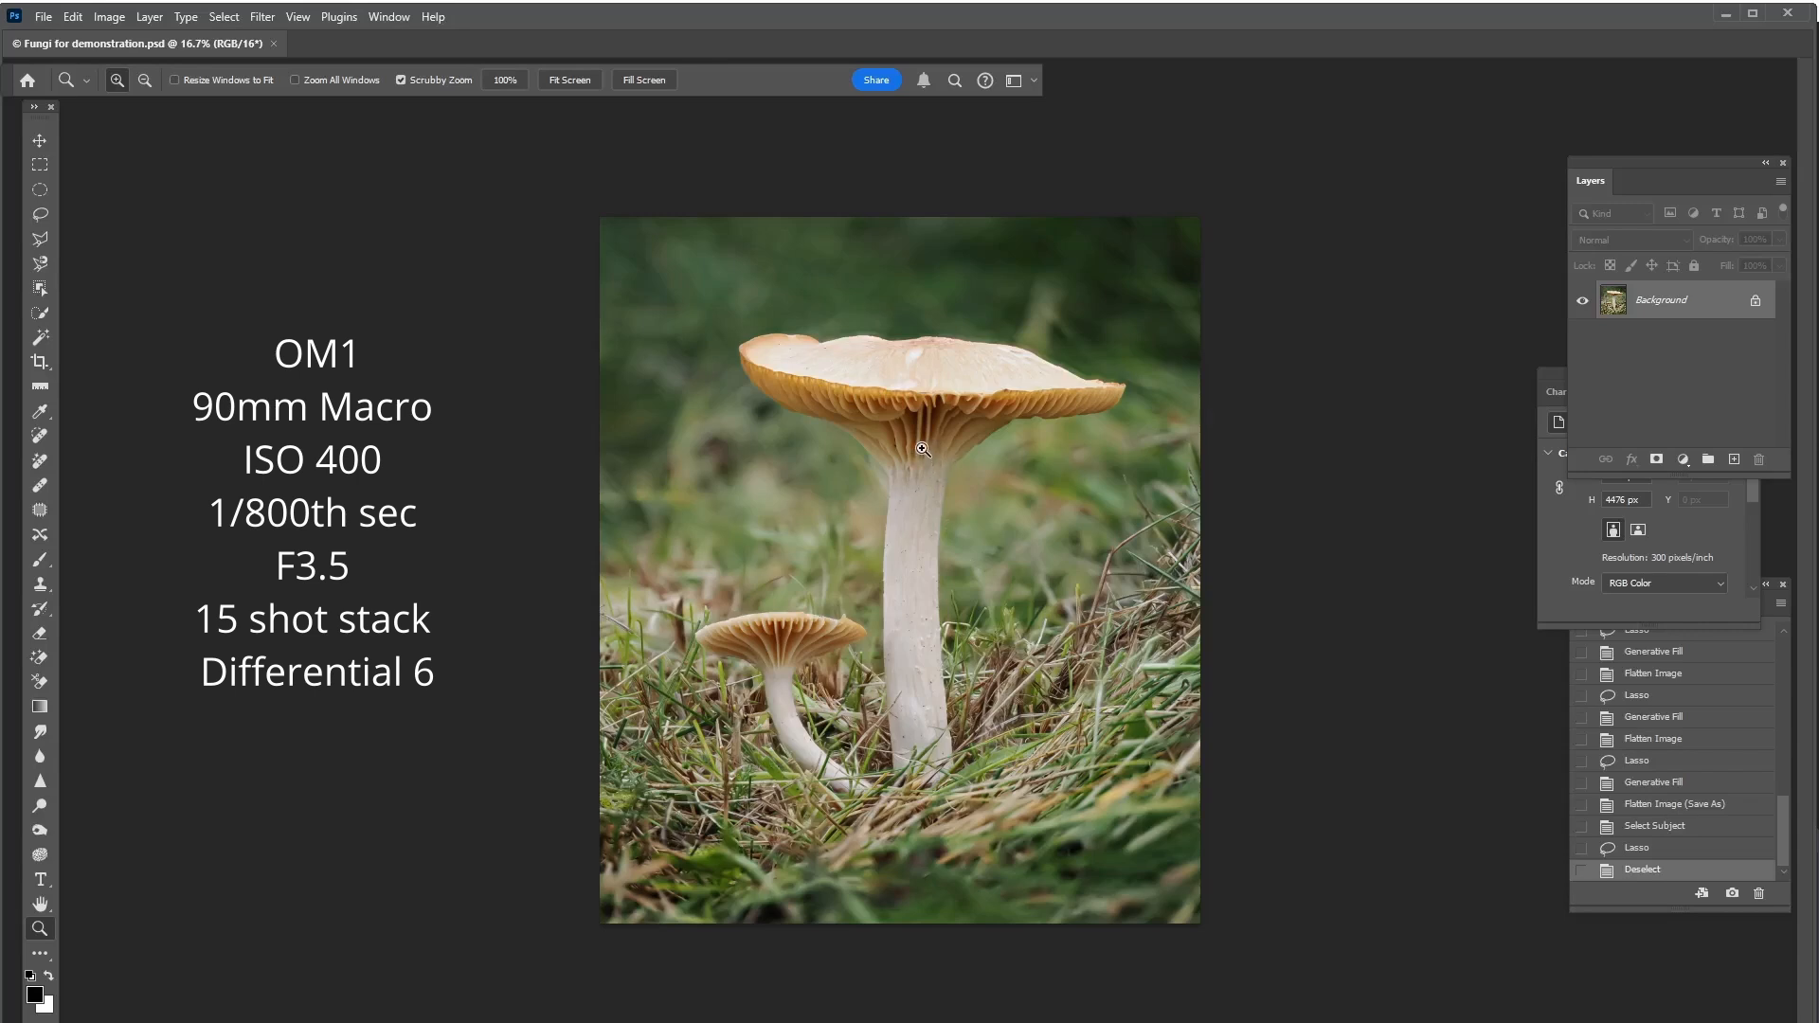
# Step: Examine the large mushroom cap close up for a halo along its upper edge against the dark background
pyautogui.click(935, 385)
pyautogui.click(935, 386)
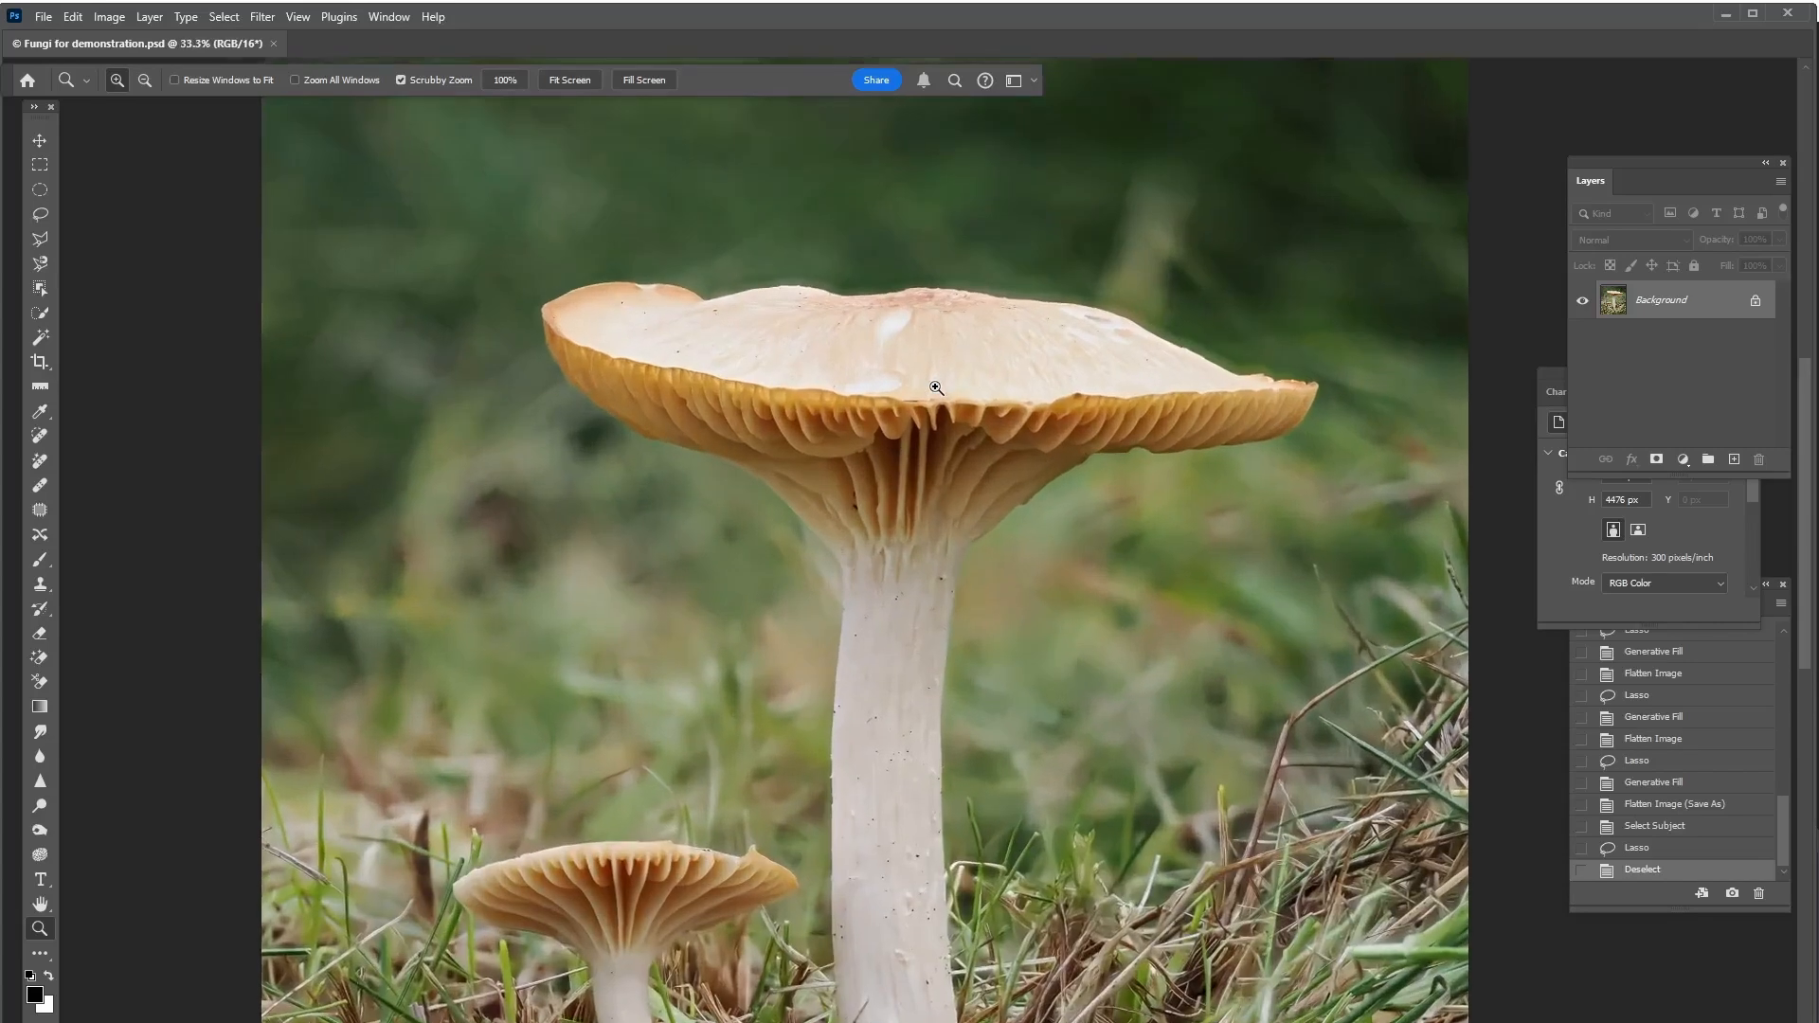
pyautogui.click(935, 386)
pyautogui.click(936, 388)
pyautogui.click(942, 392)
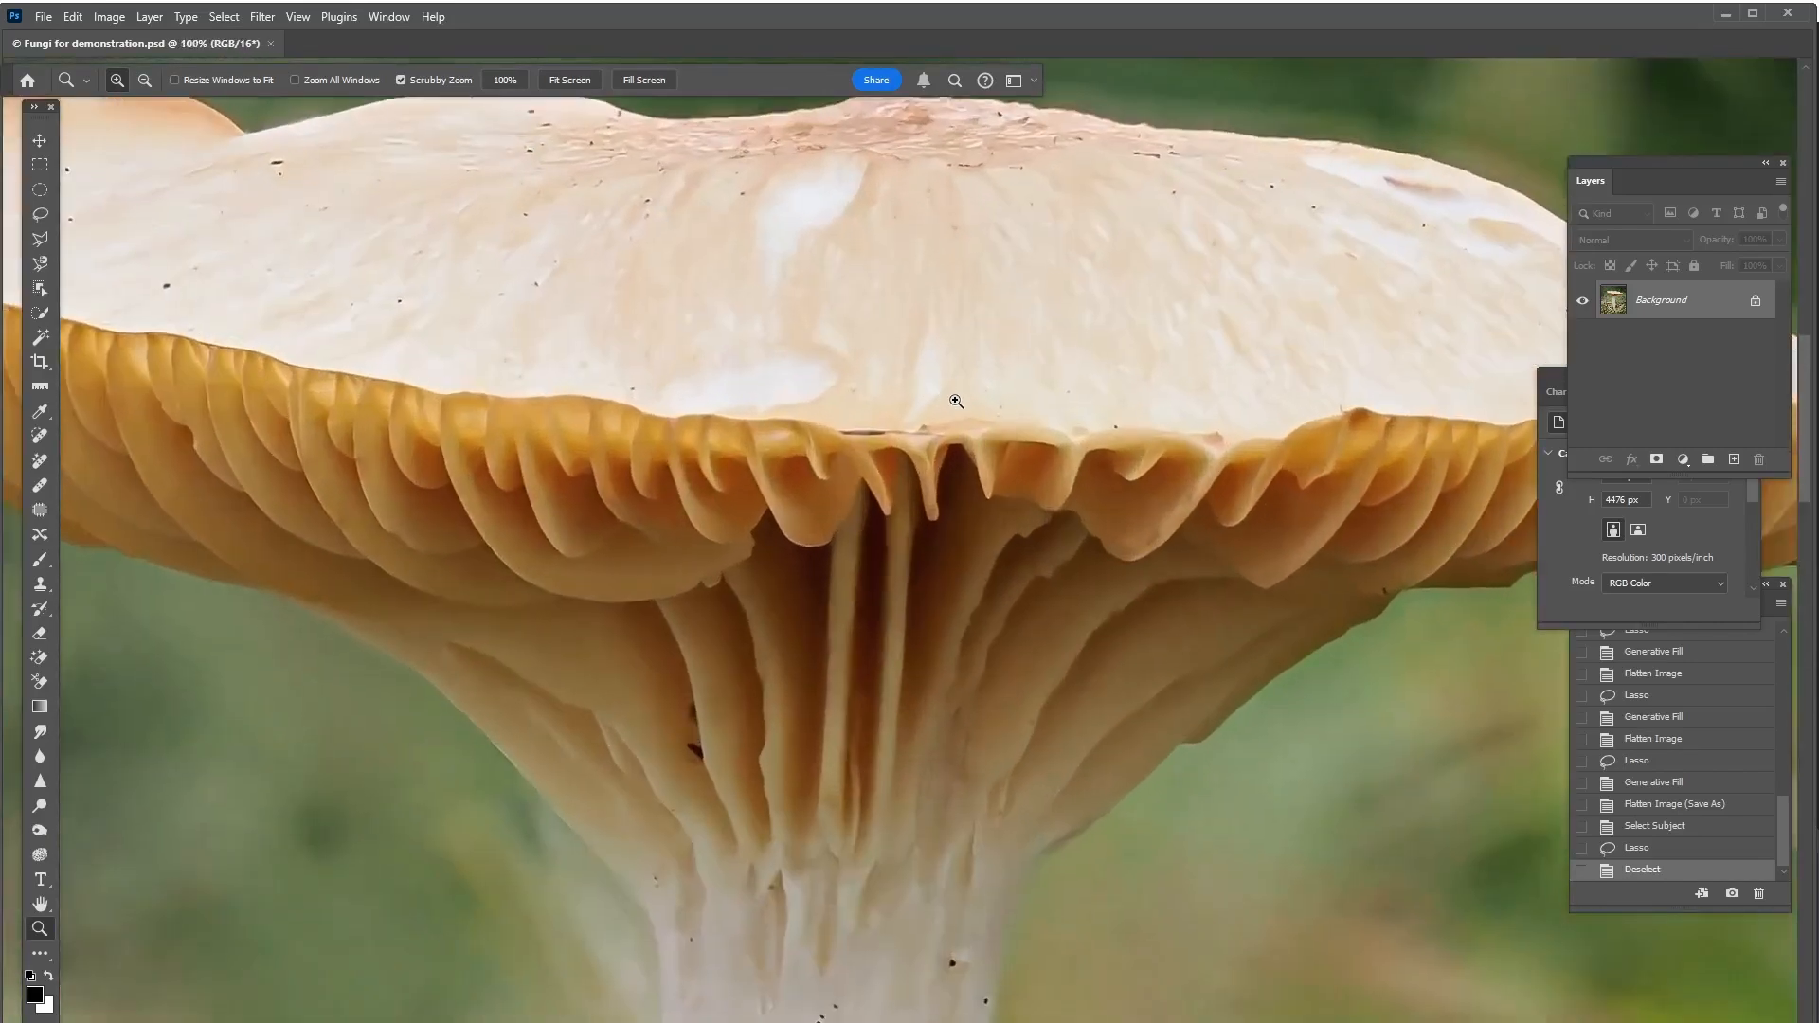
pyautogui.moveTo(1020, 363); pyautogui.dragTo(979, 701)
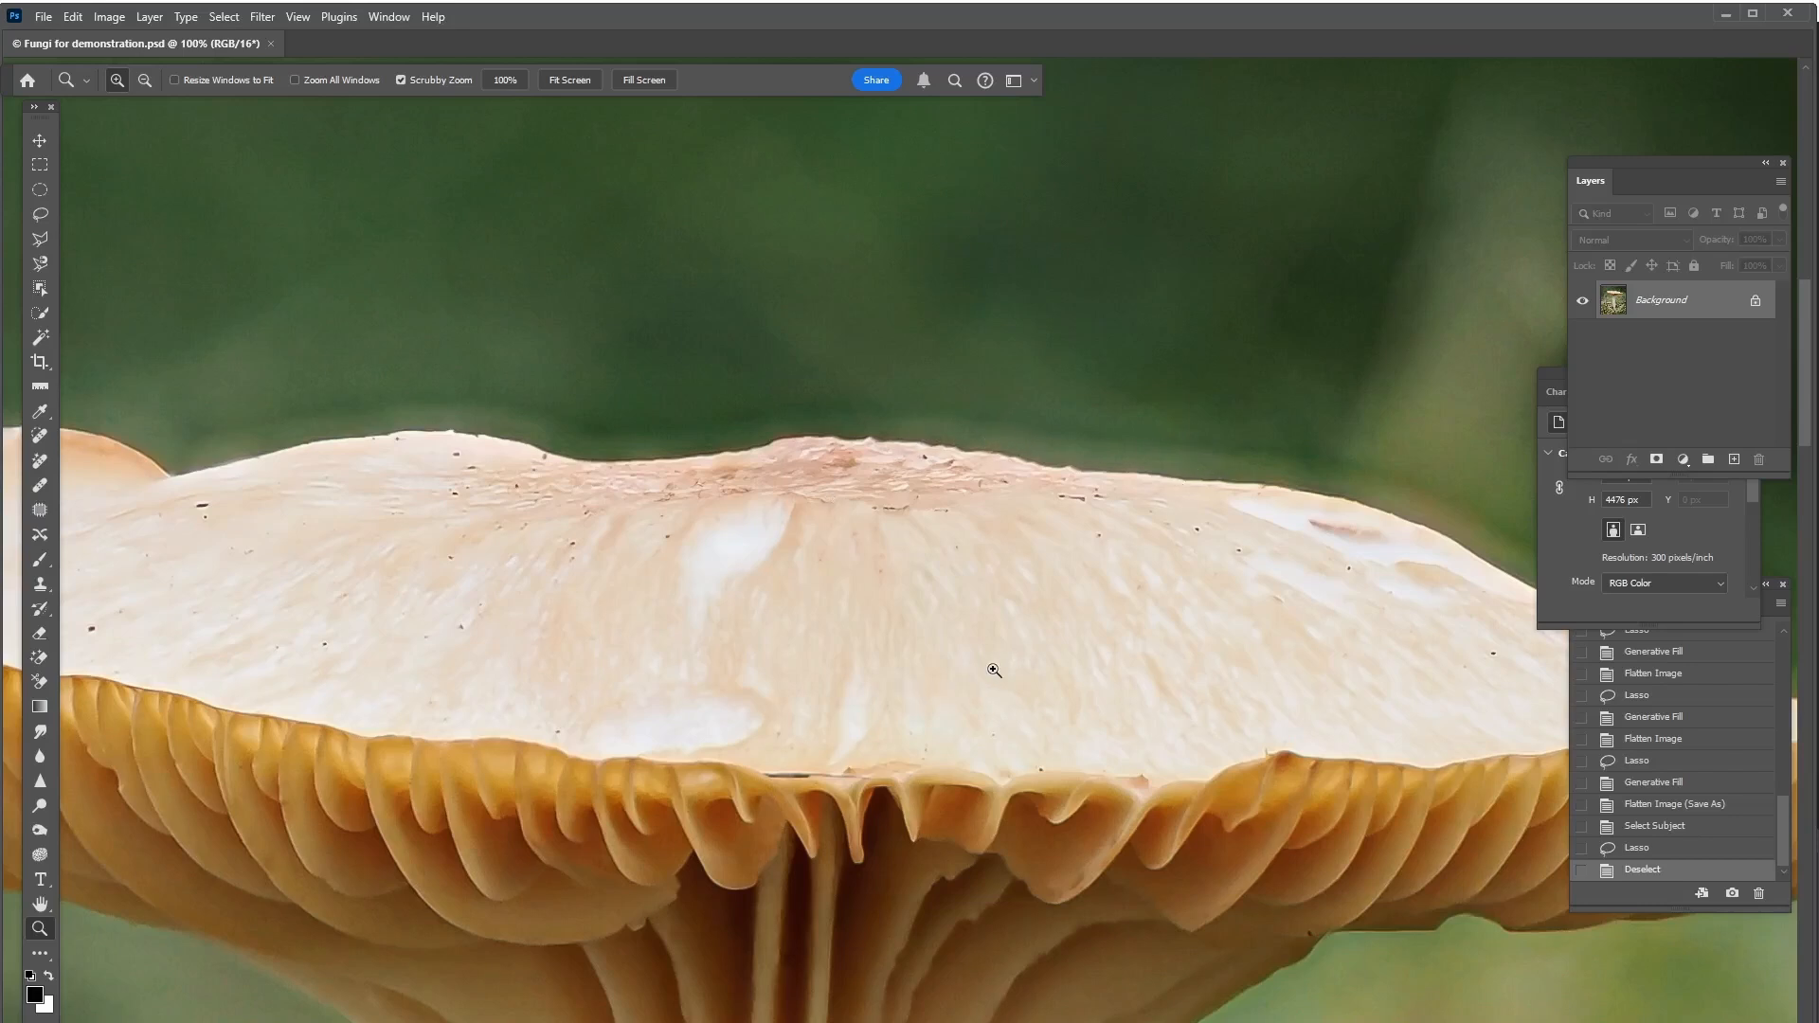
pyautogui.rightClick(925, 588)
pyautogui.click(979, 601)
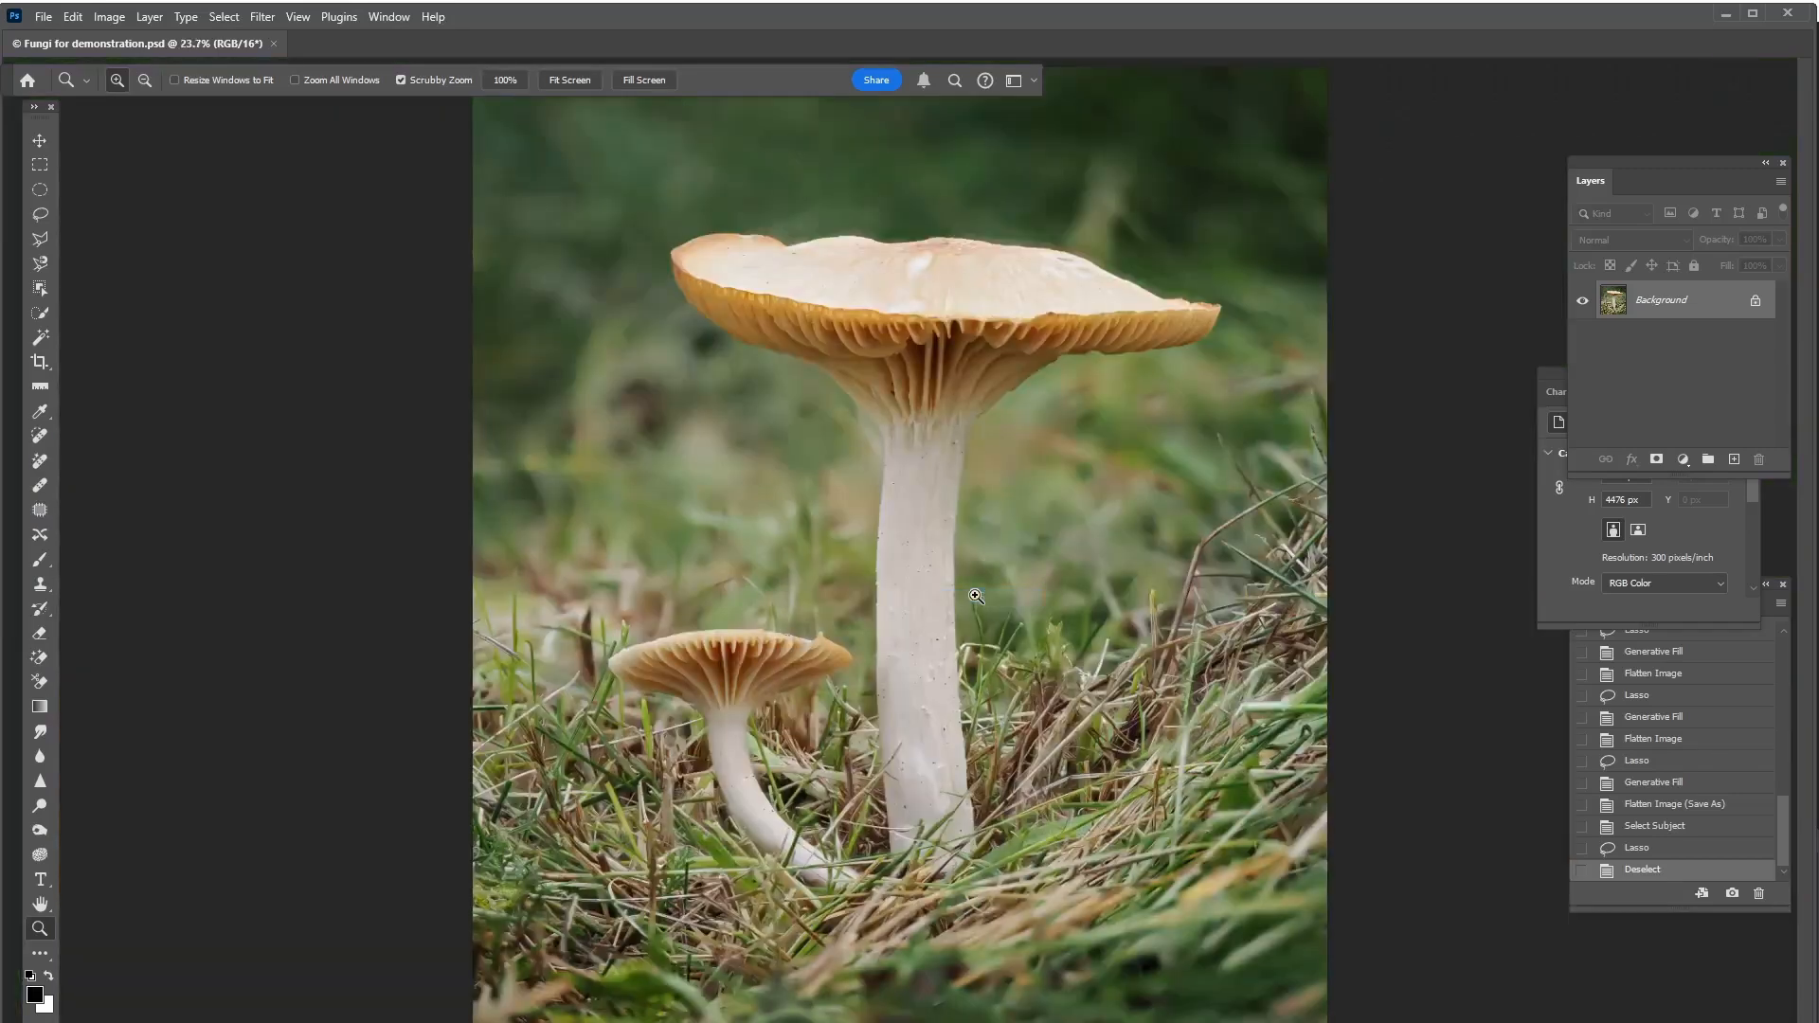
pyautogui.keyDown('alt'); pyautogui.click(950, 353); pyautogui.keyUp('alt')
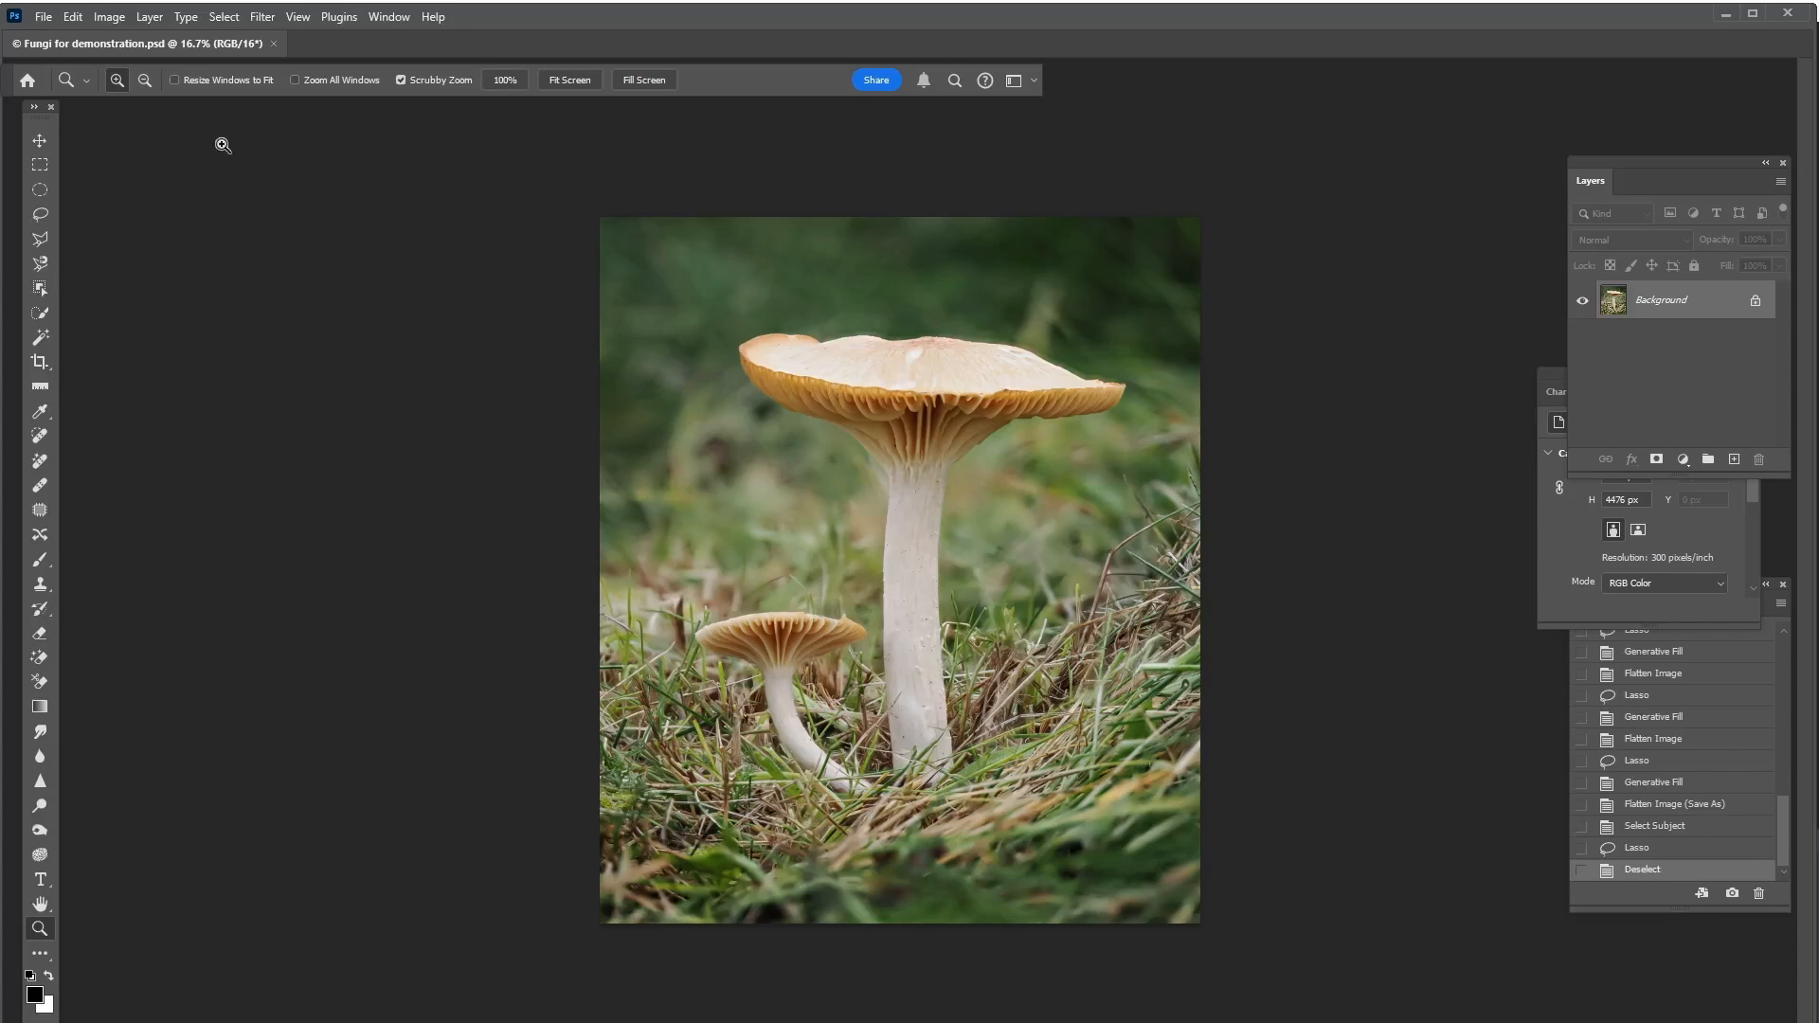
# Step: Select the mushrooms with Select Subject and subtract the stray area beside the large mushroom's upper stem using the Lasso
pyautogui.click(224, 17)
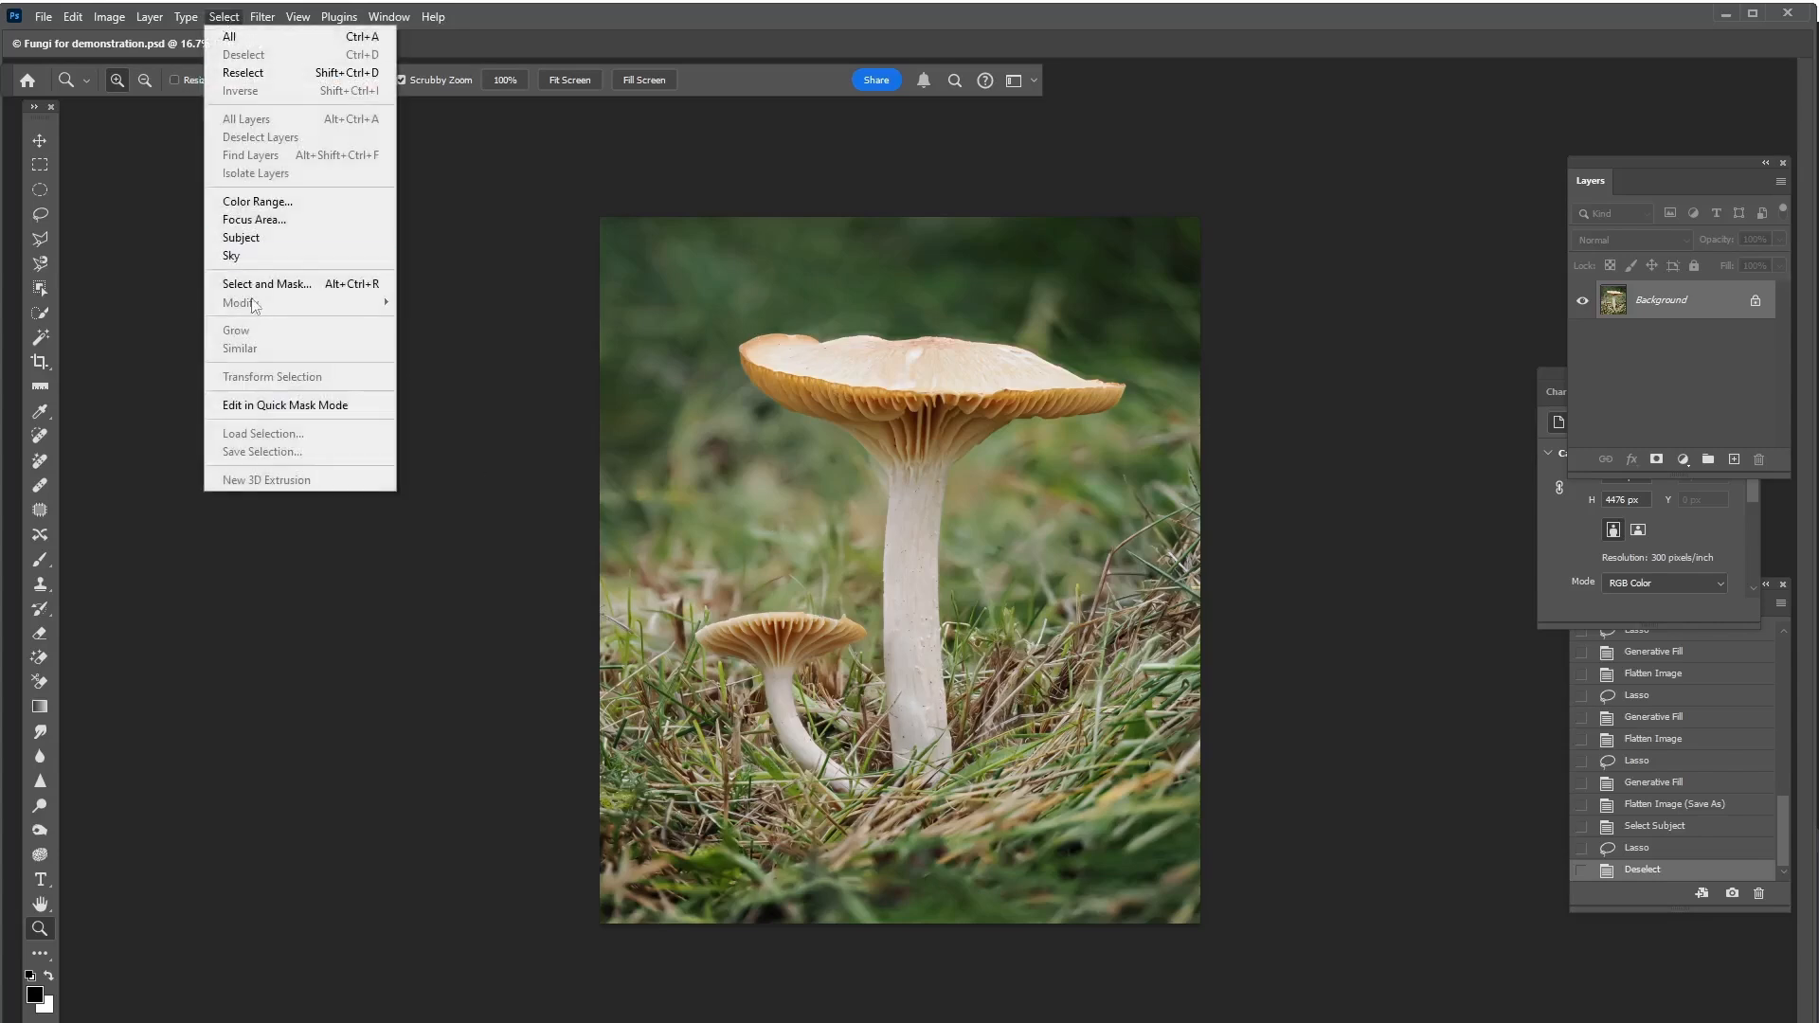
pyautogui.click(242, 236)
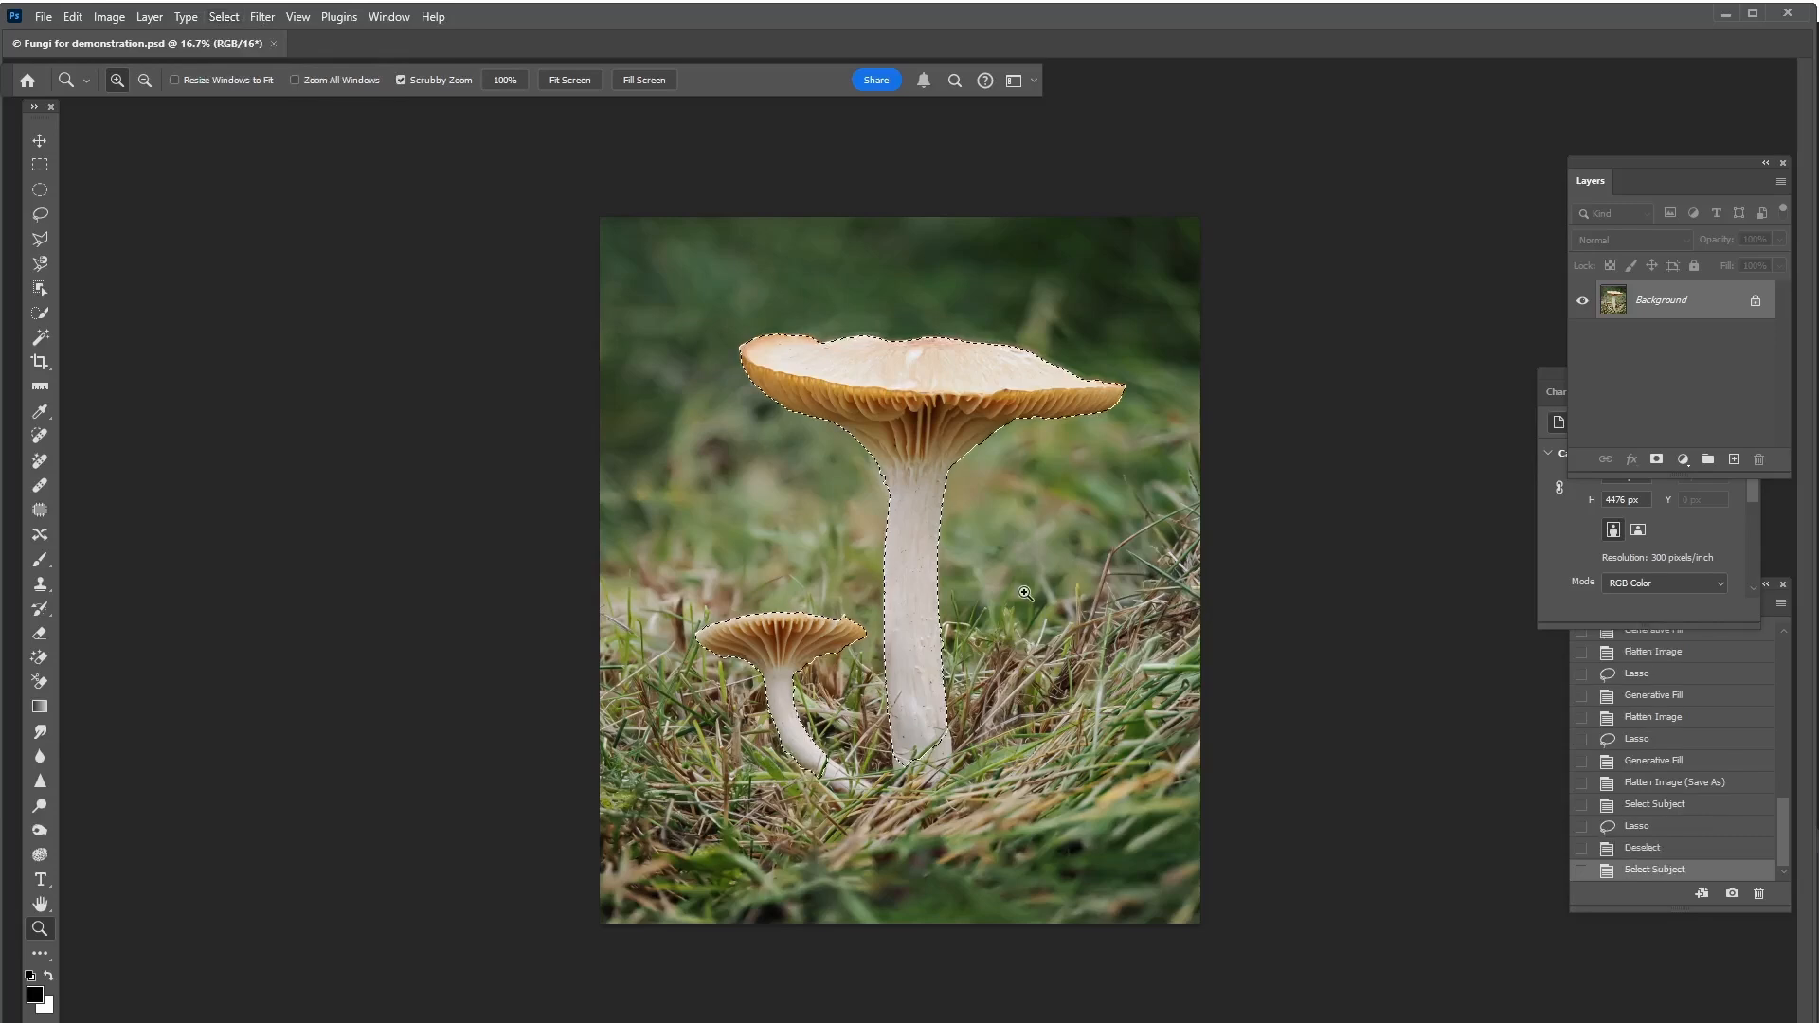
pyautogui.click(988, 595)
pyautogui.click(988, 595)
pyautogui.click(988, 595)
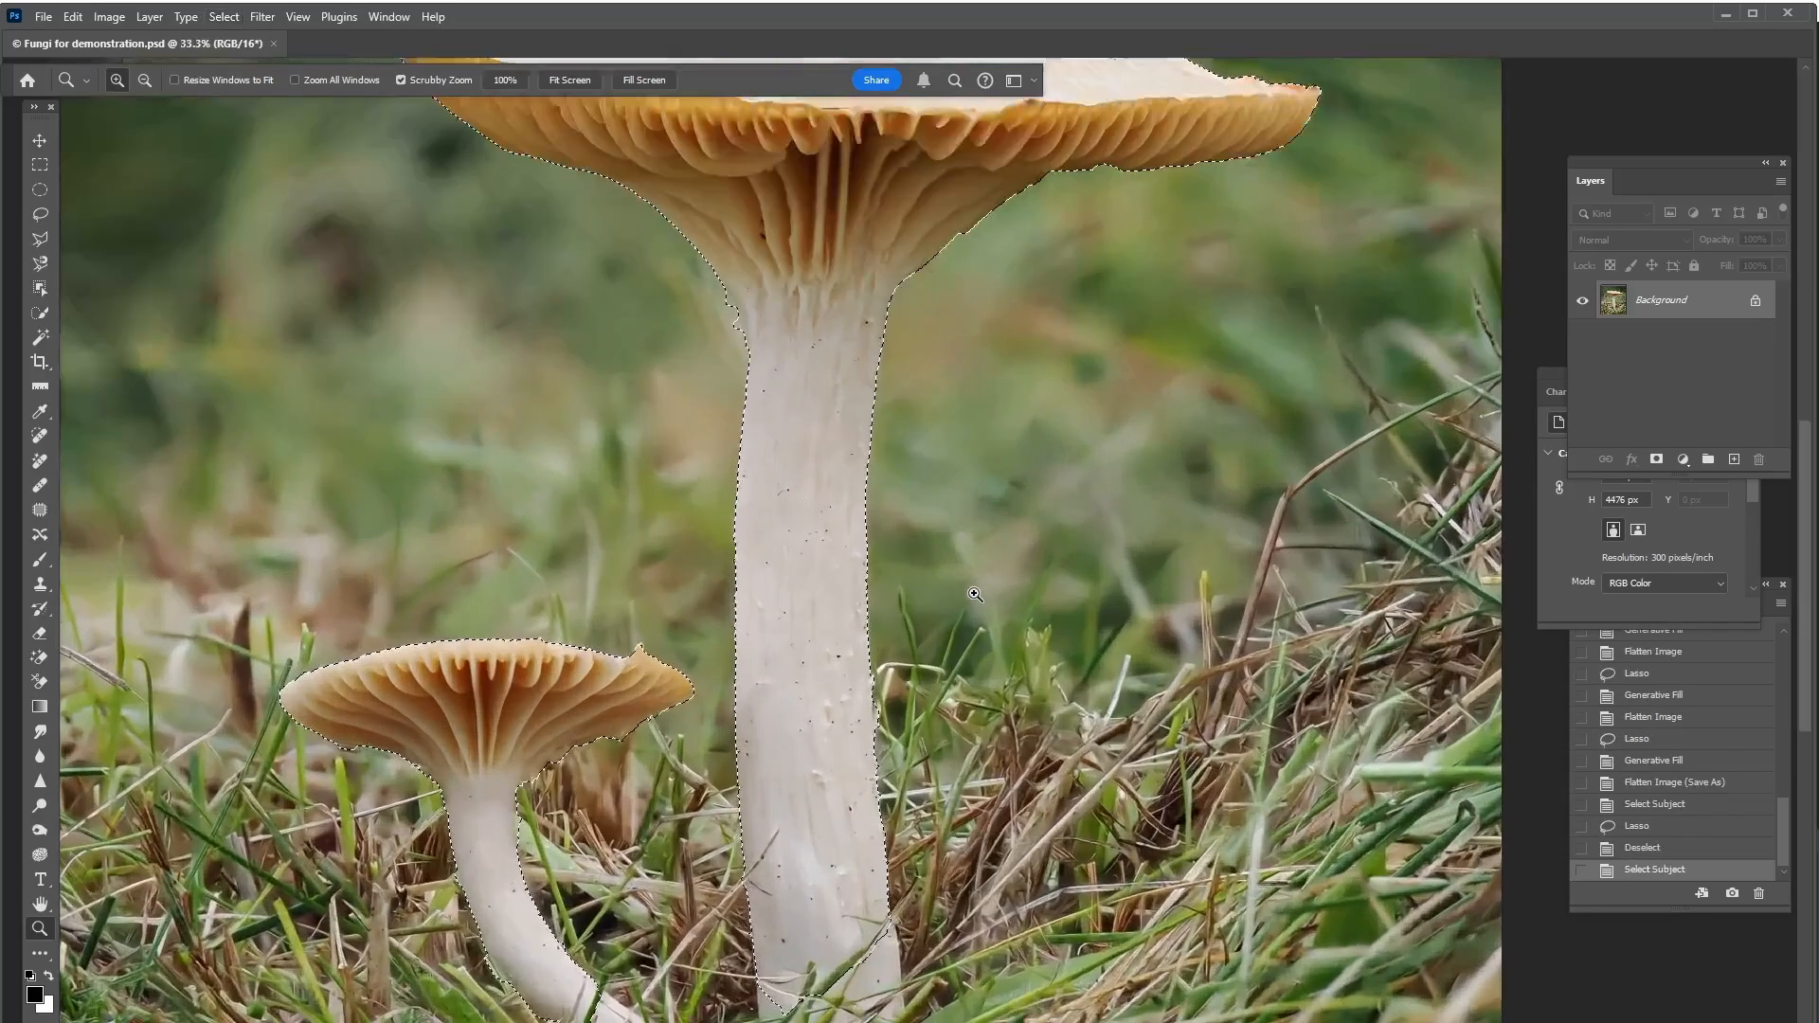
pyautogui.moveTo(954, 483); pyautogui.dragTo(1055, 894)
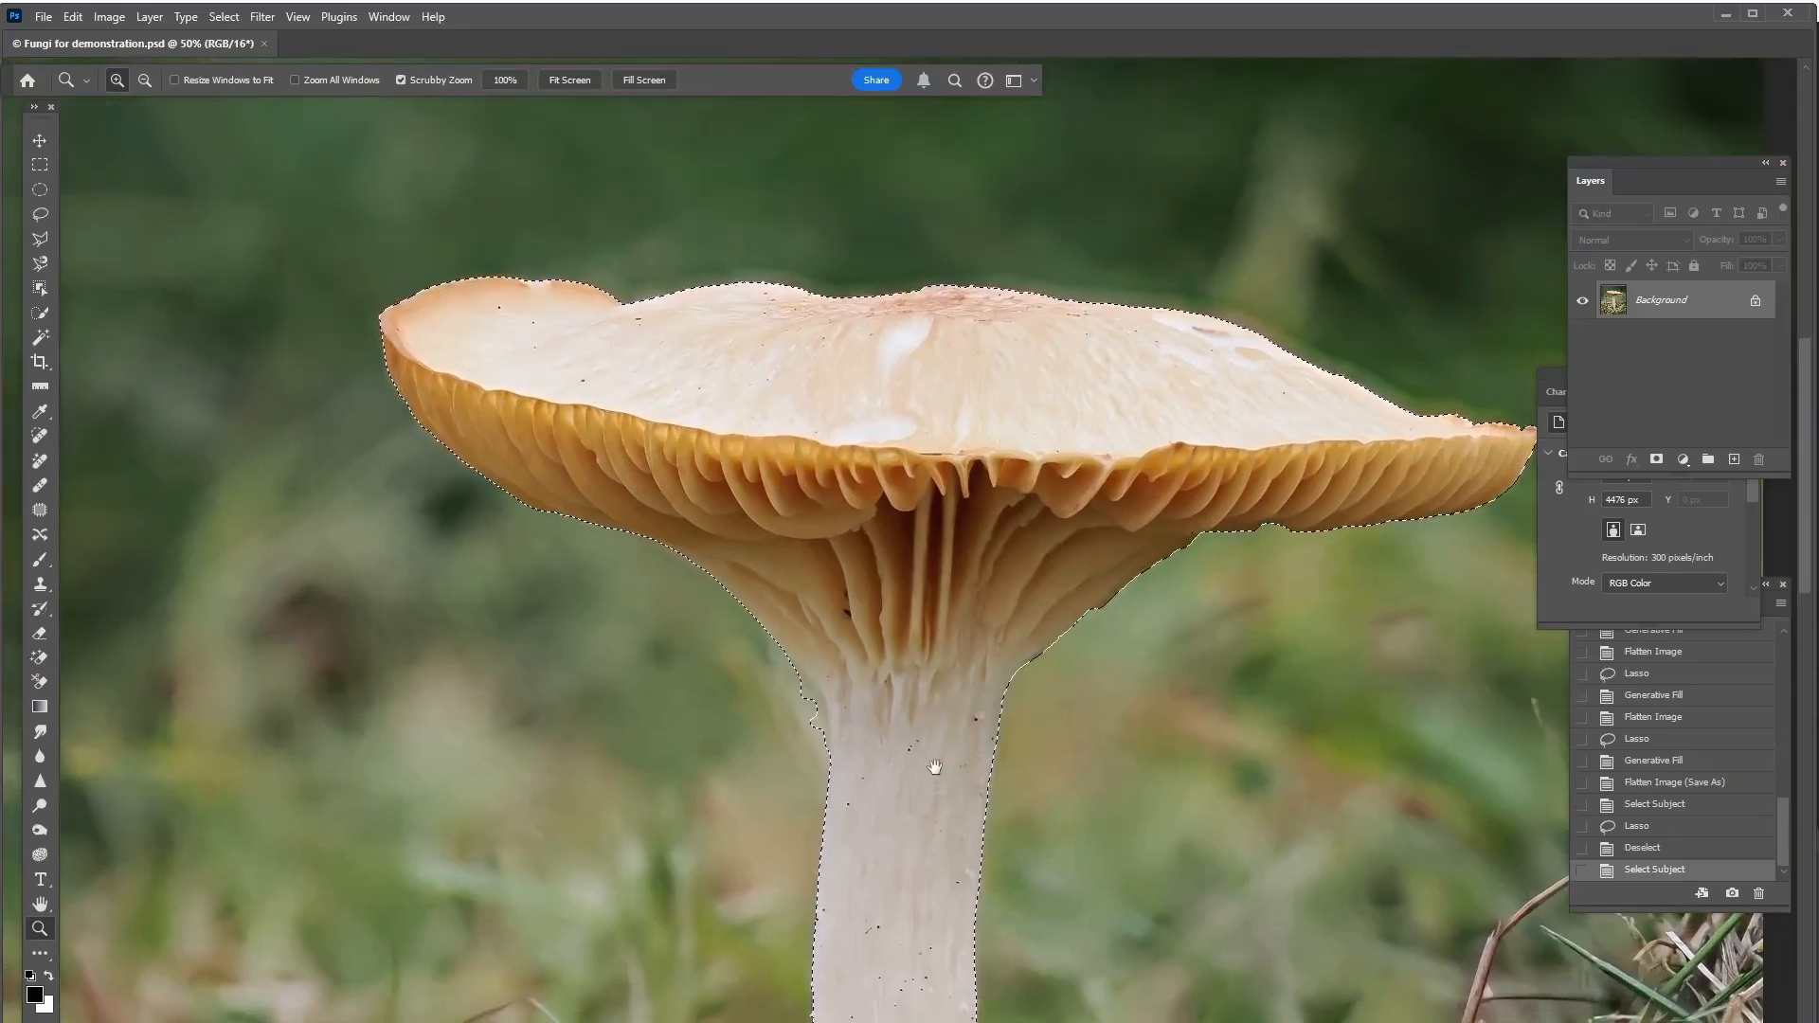
pyautogui.scroll(-1, 930, 764)
pyautogui.click(843, 697)
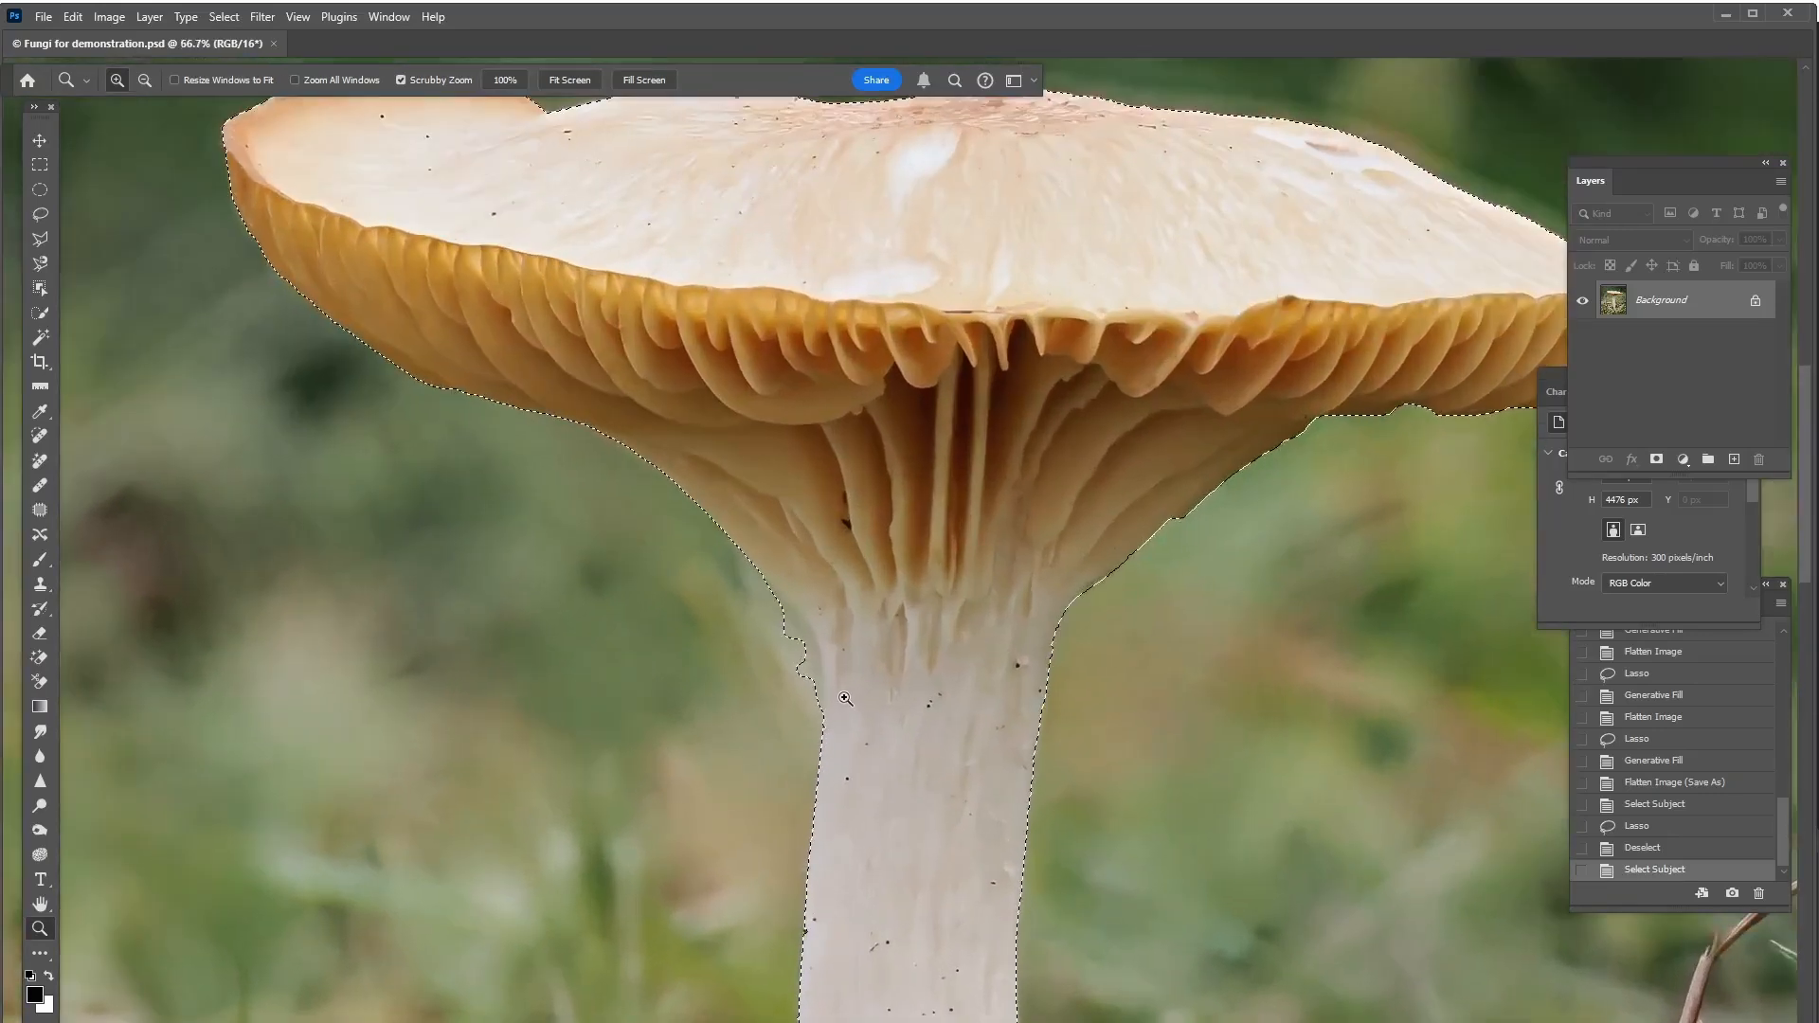
pyautogui.click(38, 215)
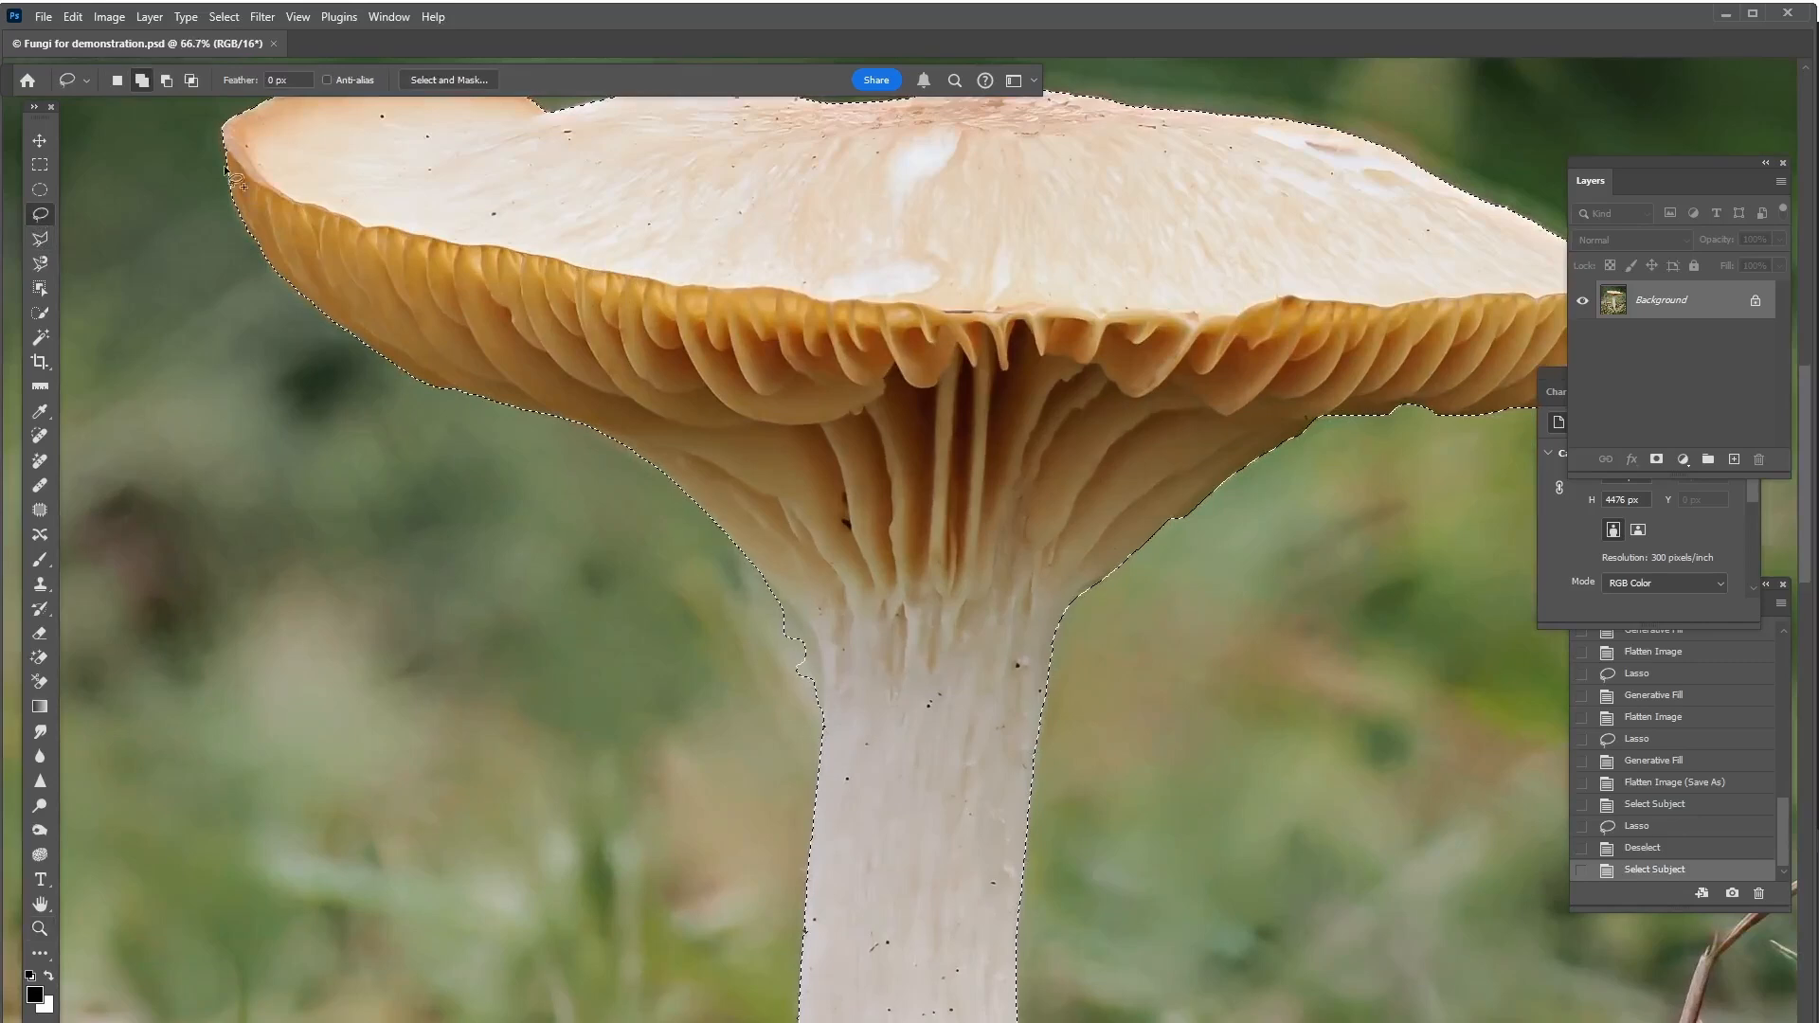
pyautogui.click(167, 79)
pyautogui.moveTo(755, 715); pyautogui.dragTo(757, 718)
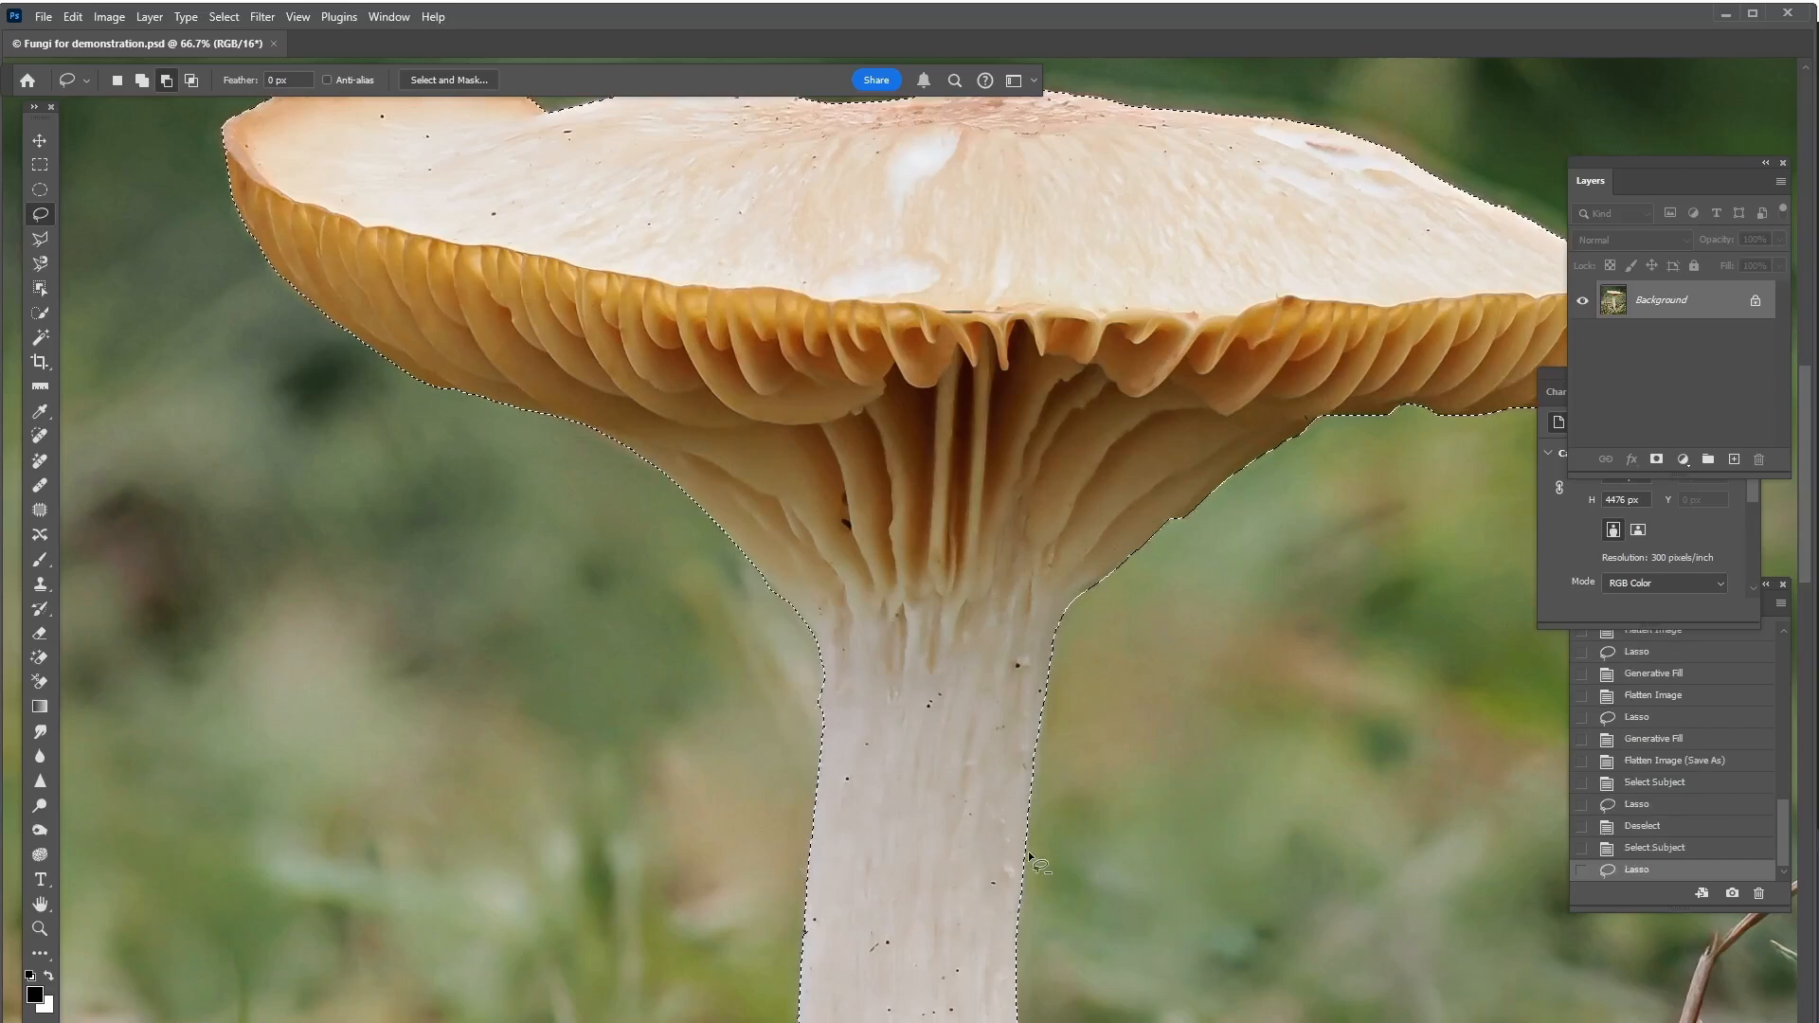
# Step: Invert the mushroom selection so that the background is selected instead
pyautogui.moveTo(958, 611); pyautogui.dragTo(924, 912)
pyautogui.moveTo(1003, 487); pyautogui.dragTo(881, 572)
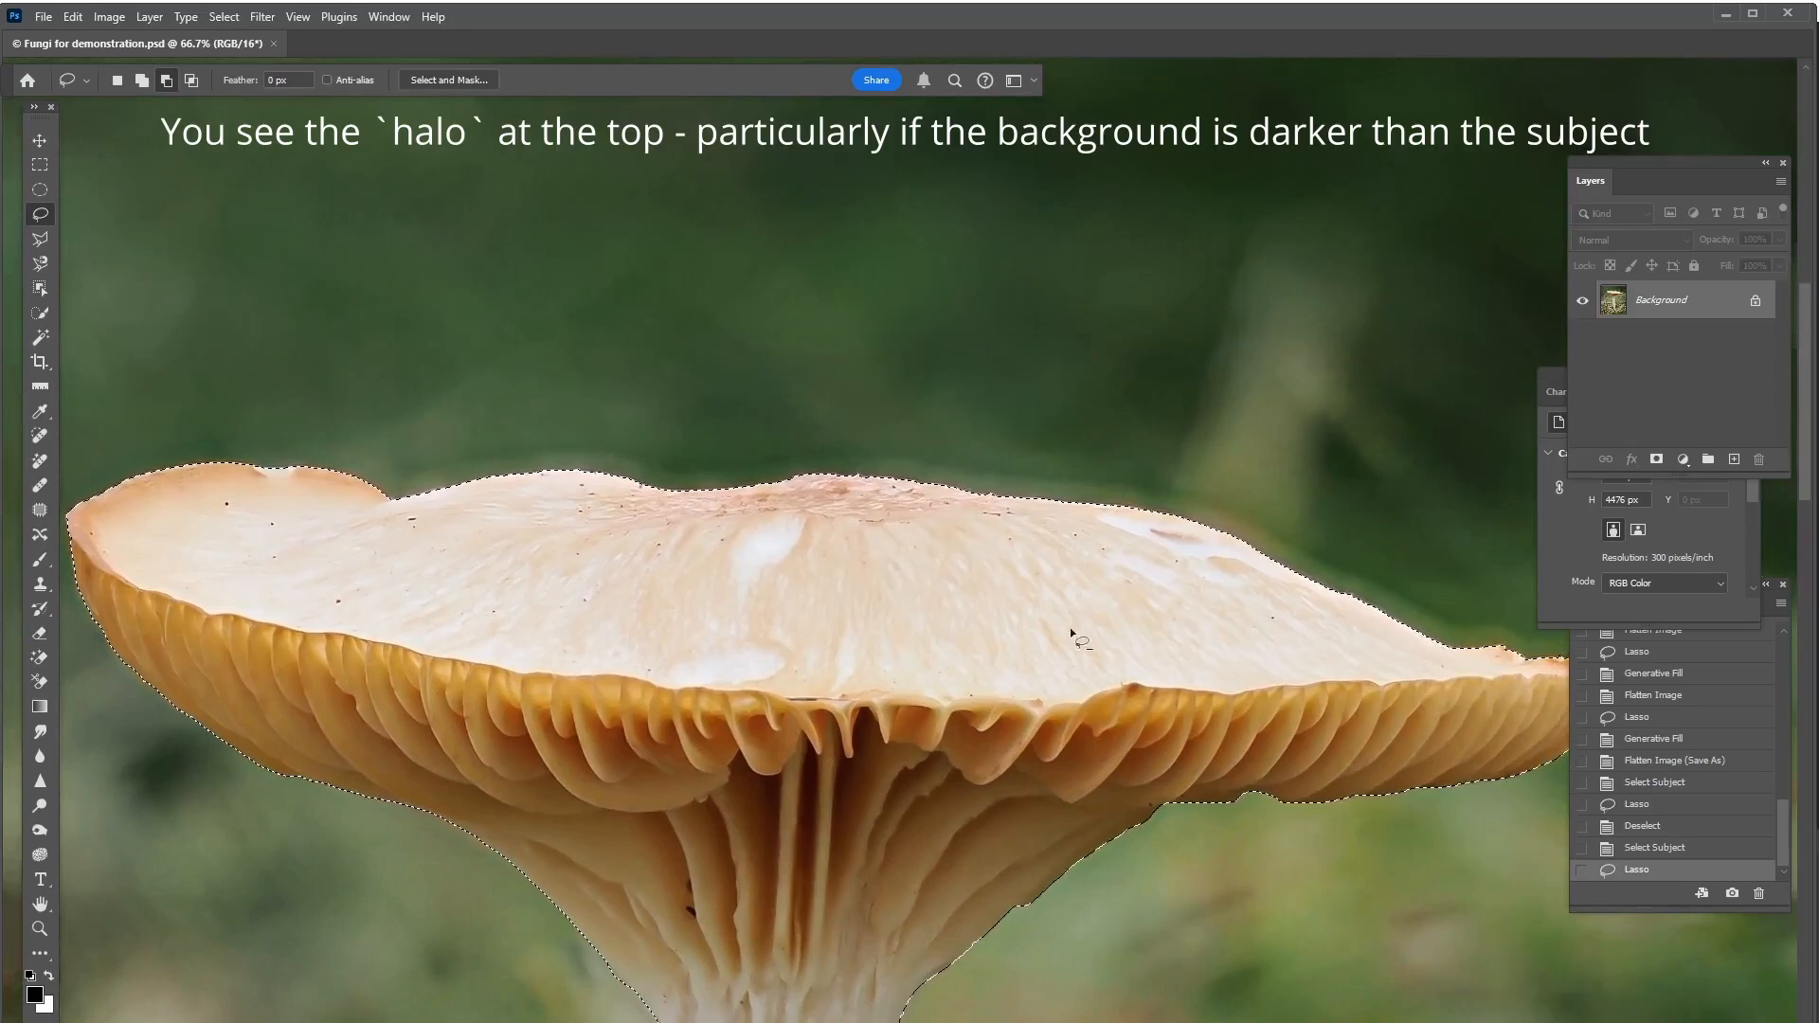
pyautogui.moveTo(865, 843); pyautogui.dragTo(929, 662)
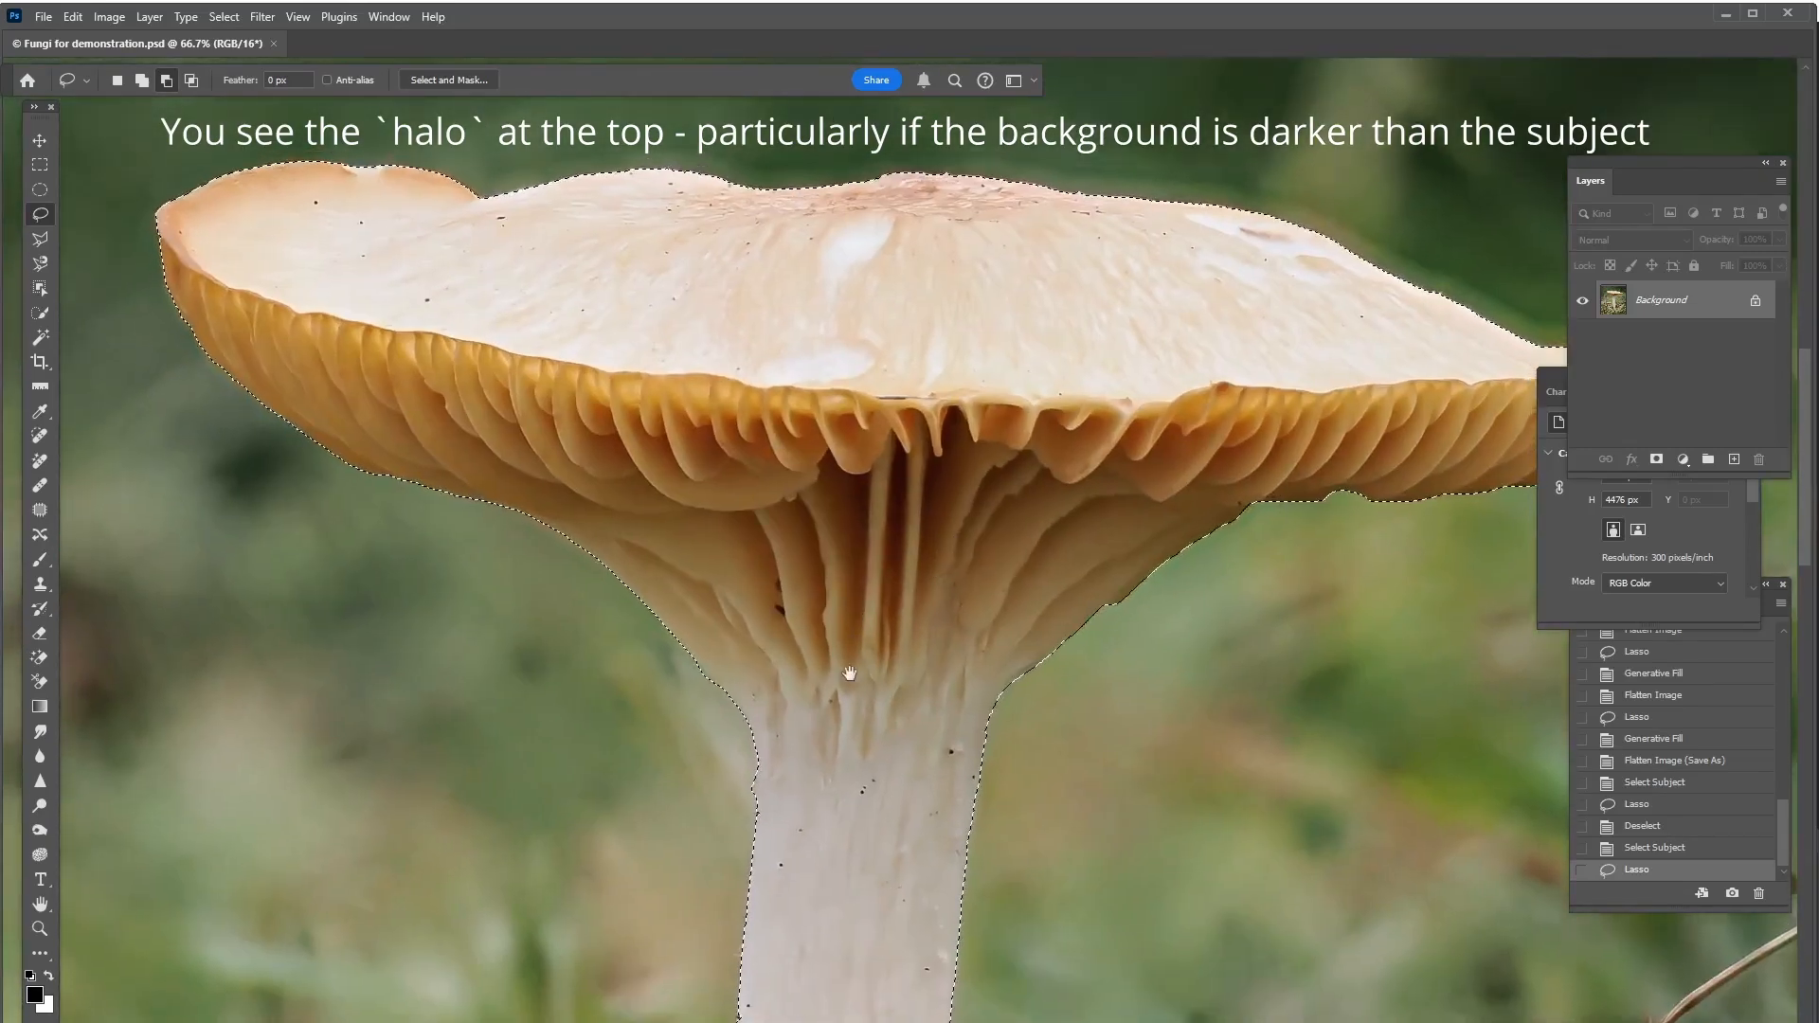
pyautogui.moveTo(859, 611); pyautogui.dragTo(926, 807)
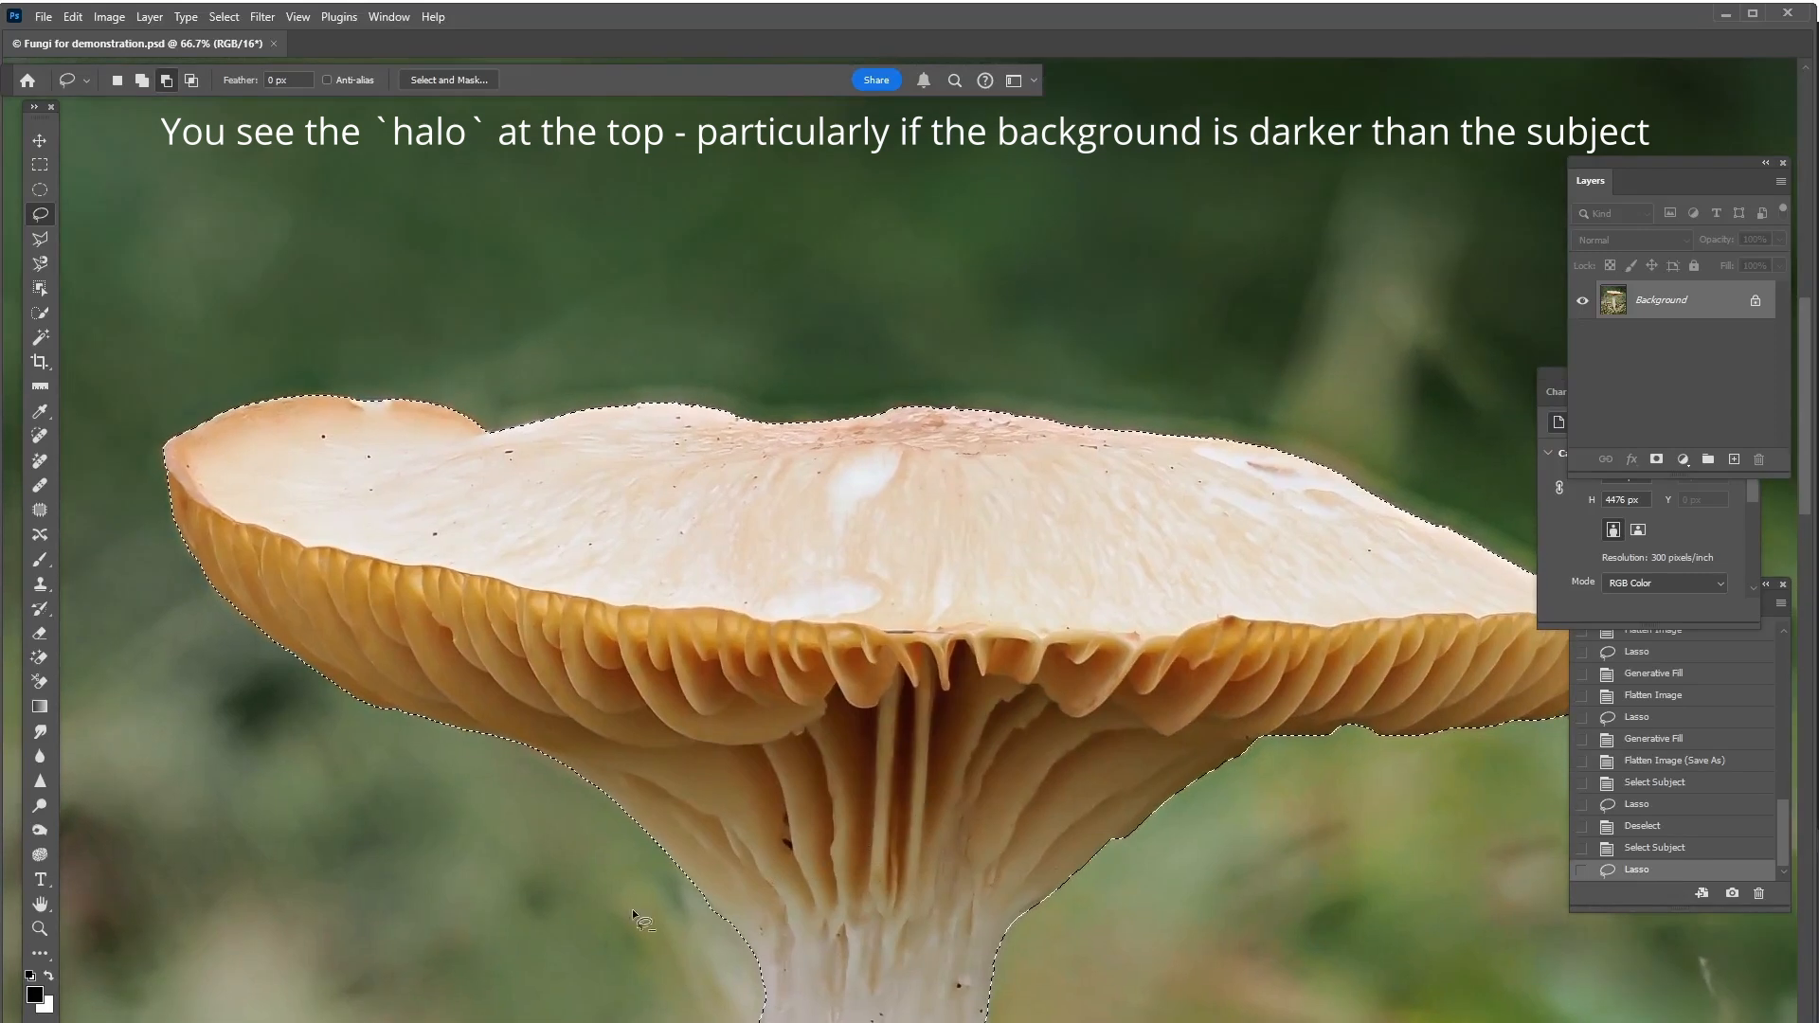
pyautogui.click(40, 929)
pyautogui.keyDown('alt'); pyautogui.click(839, 834); pyautogui.keyUp('alt')
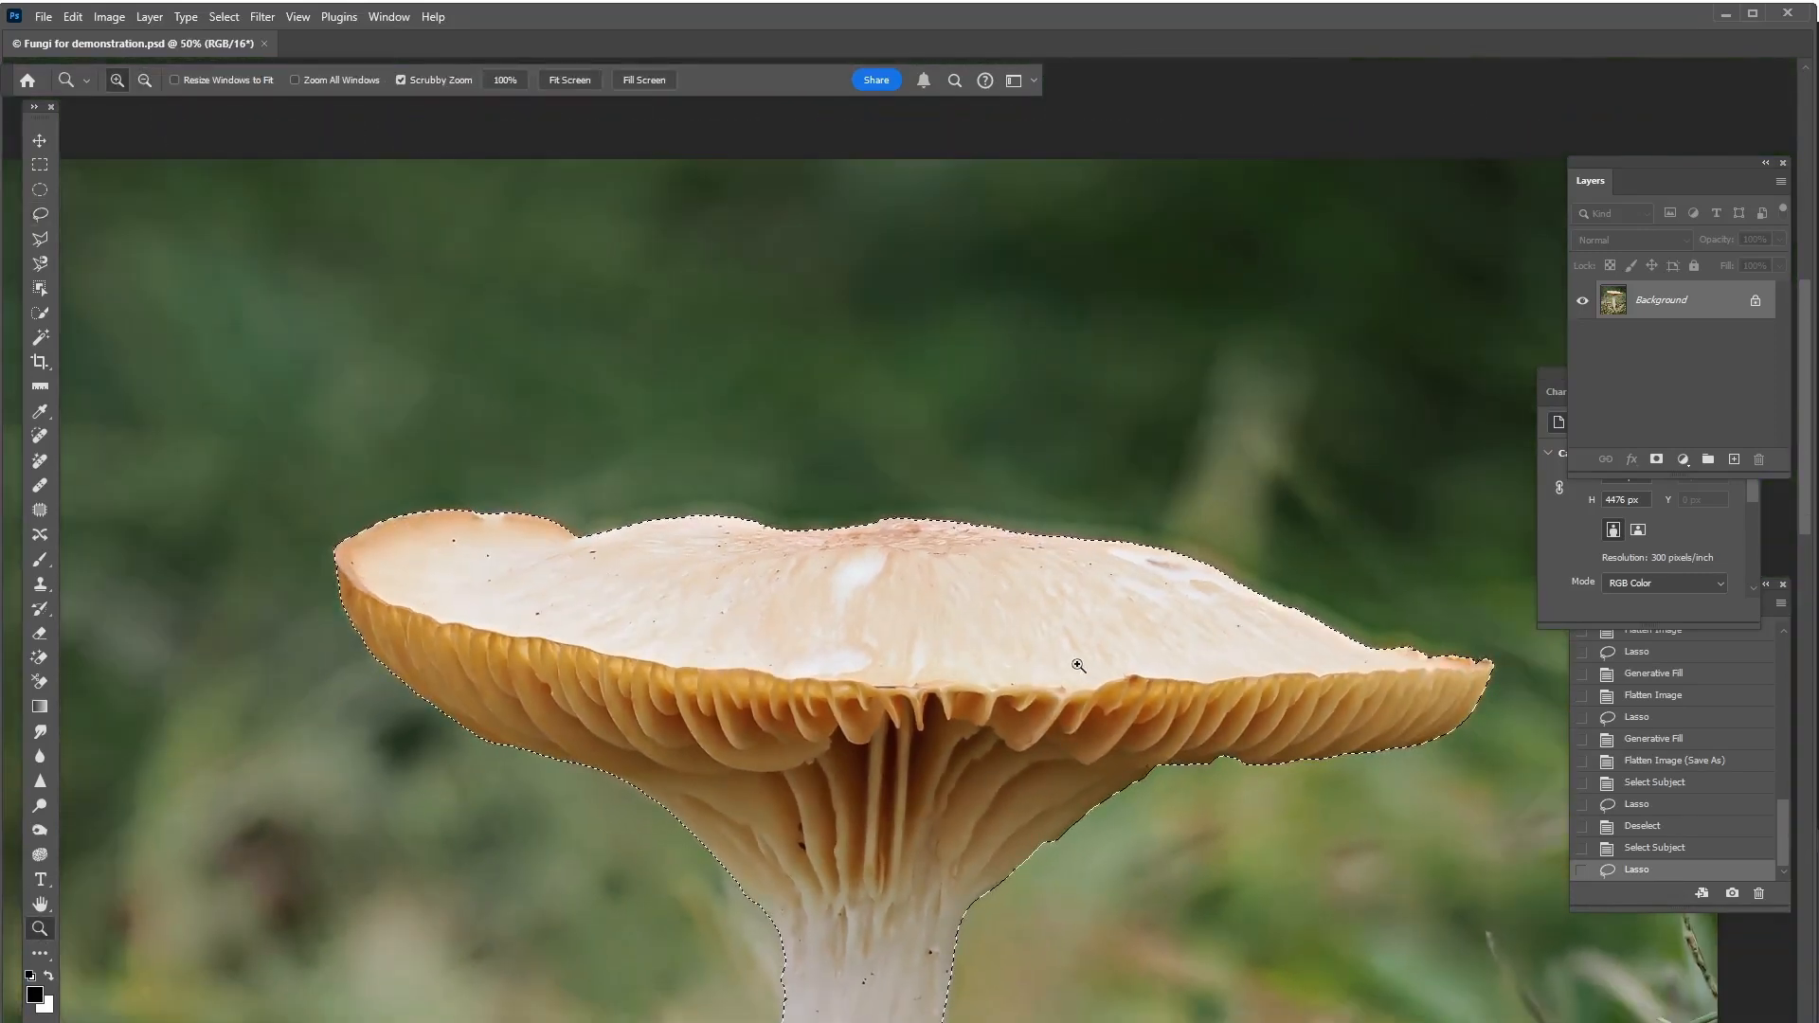
pyautogui.click(226, 18)
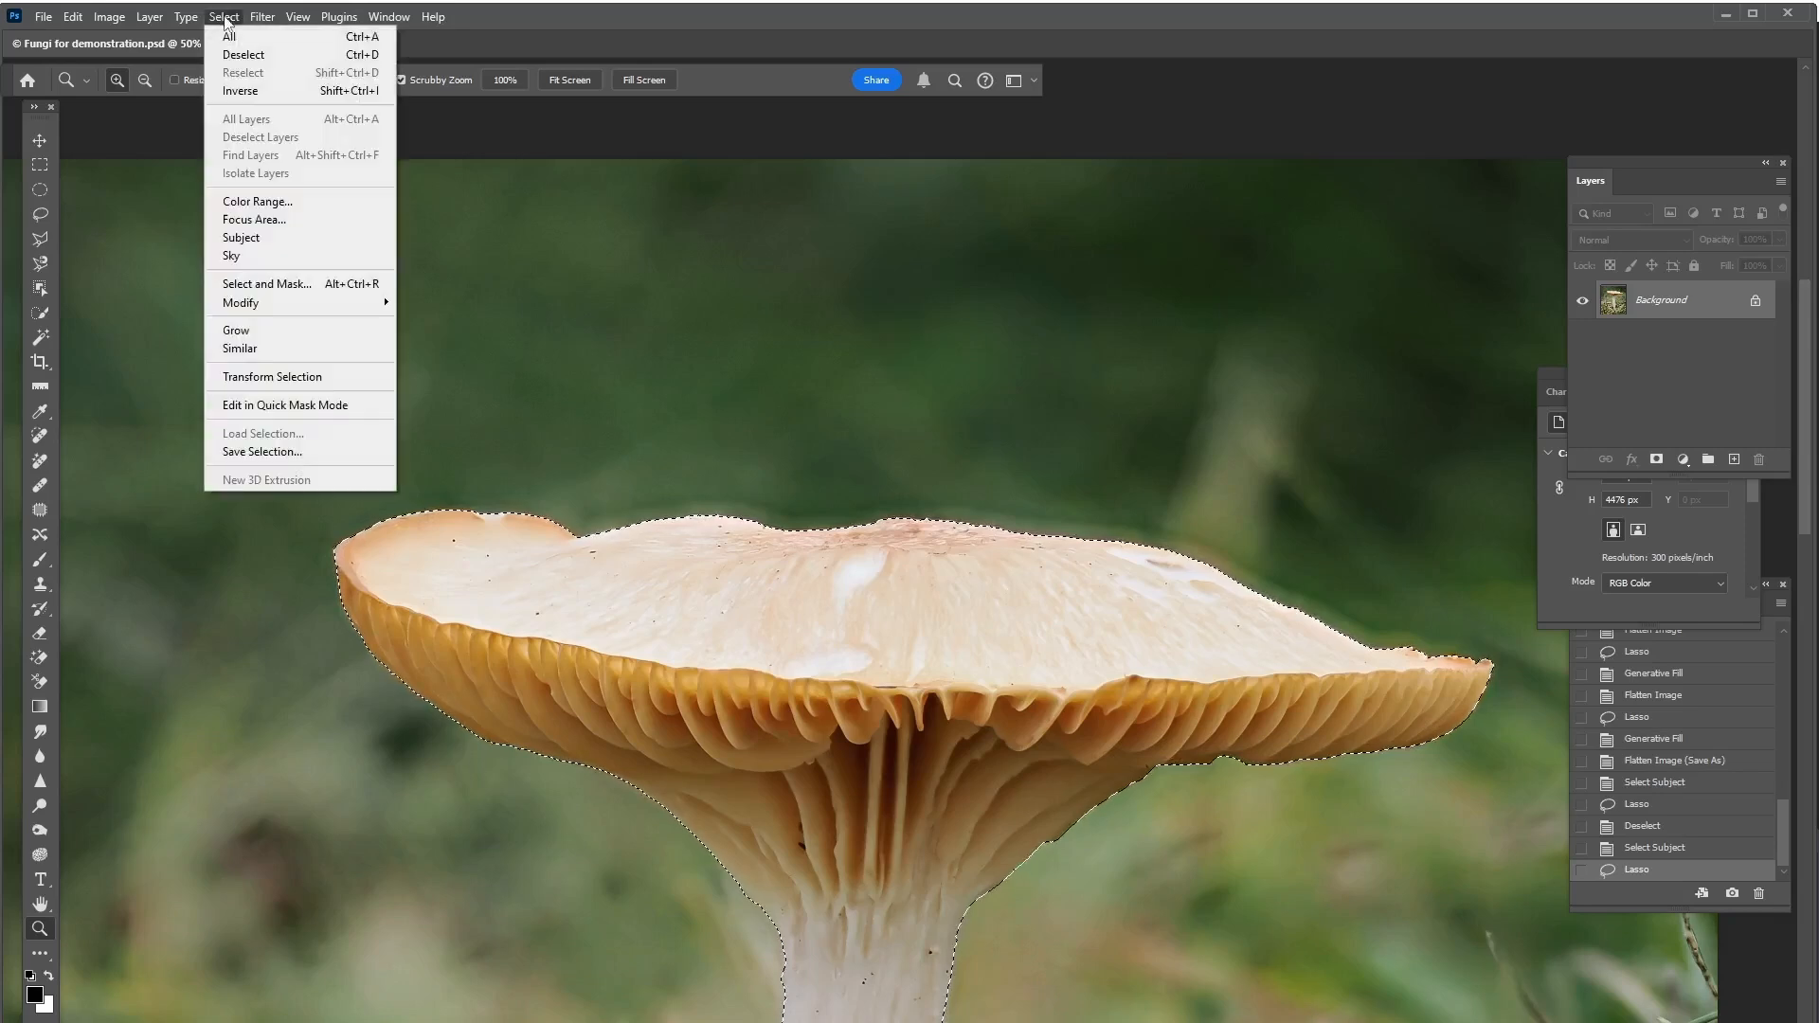
pyautogui.click(239, 91)
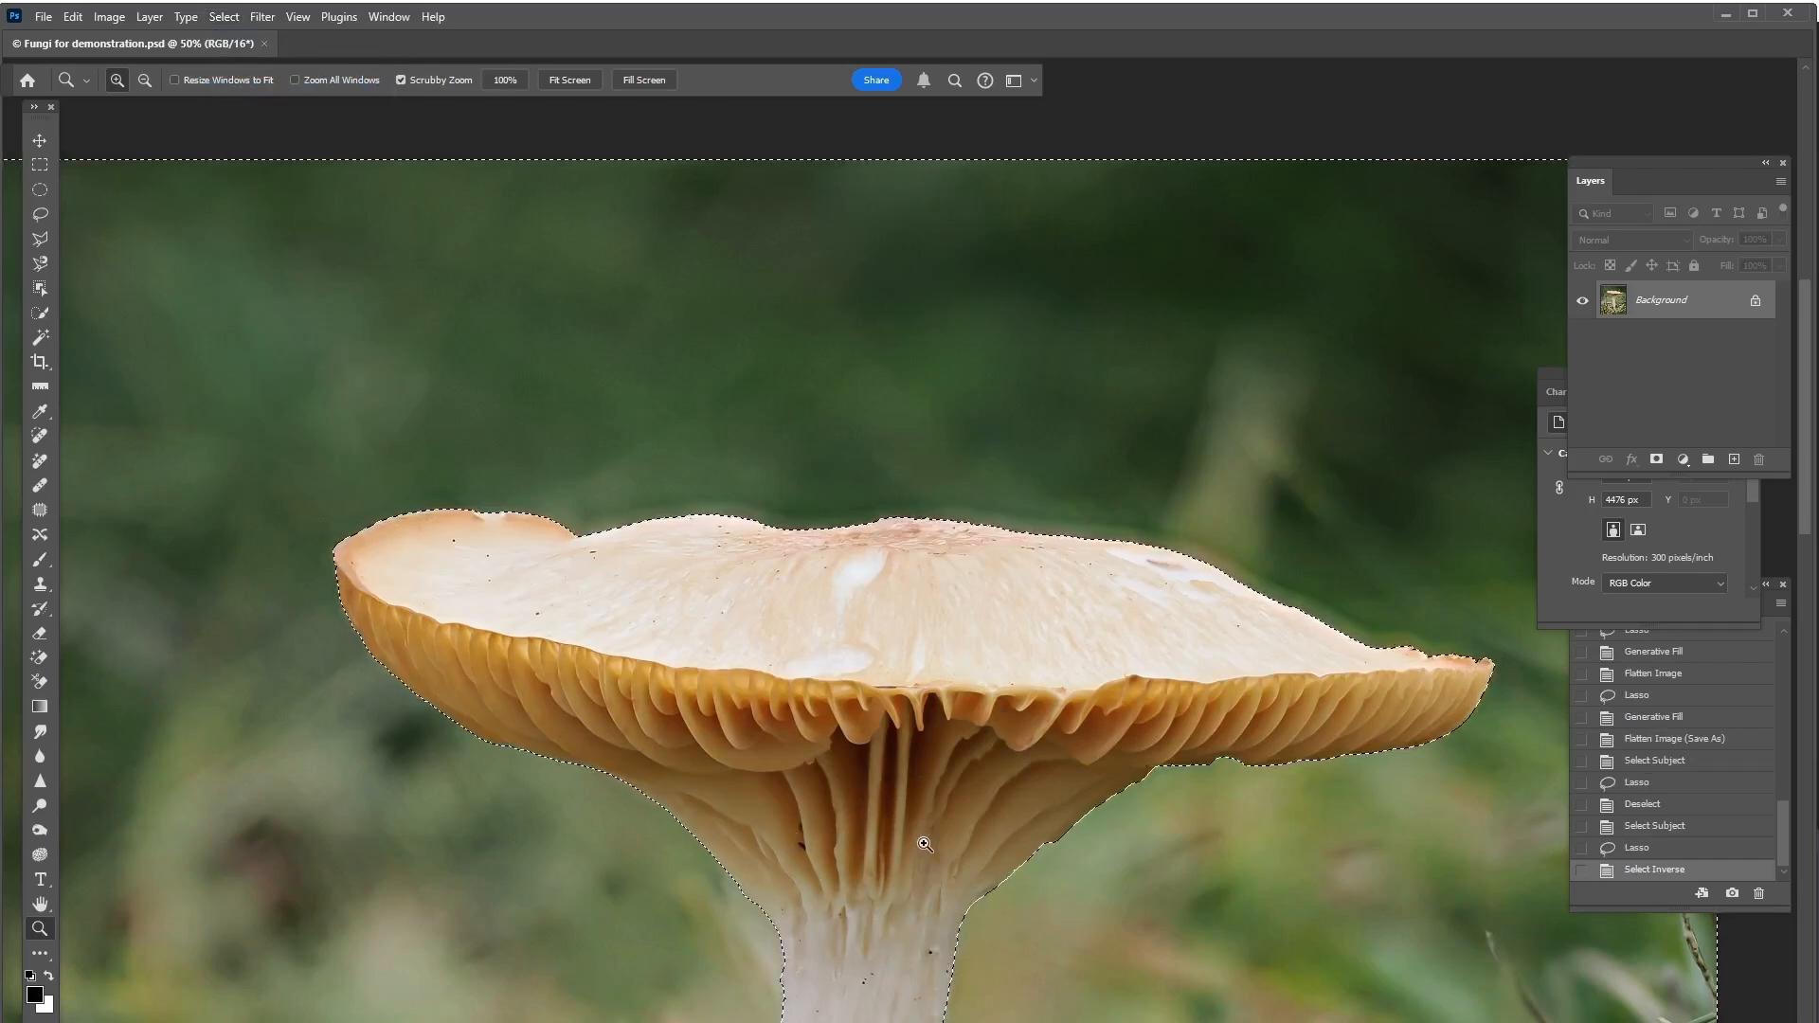
# Step: Activate the Clone Stamp for the area above the cap and reduce its brush size to 100
pyautogui.click(997, 521)
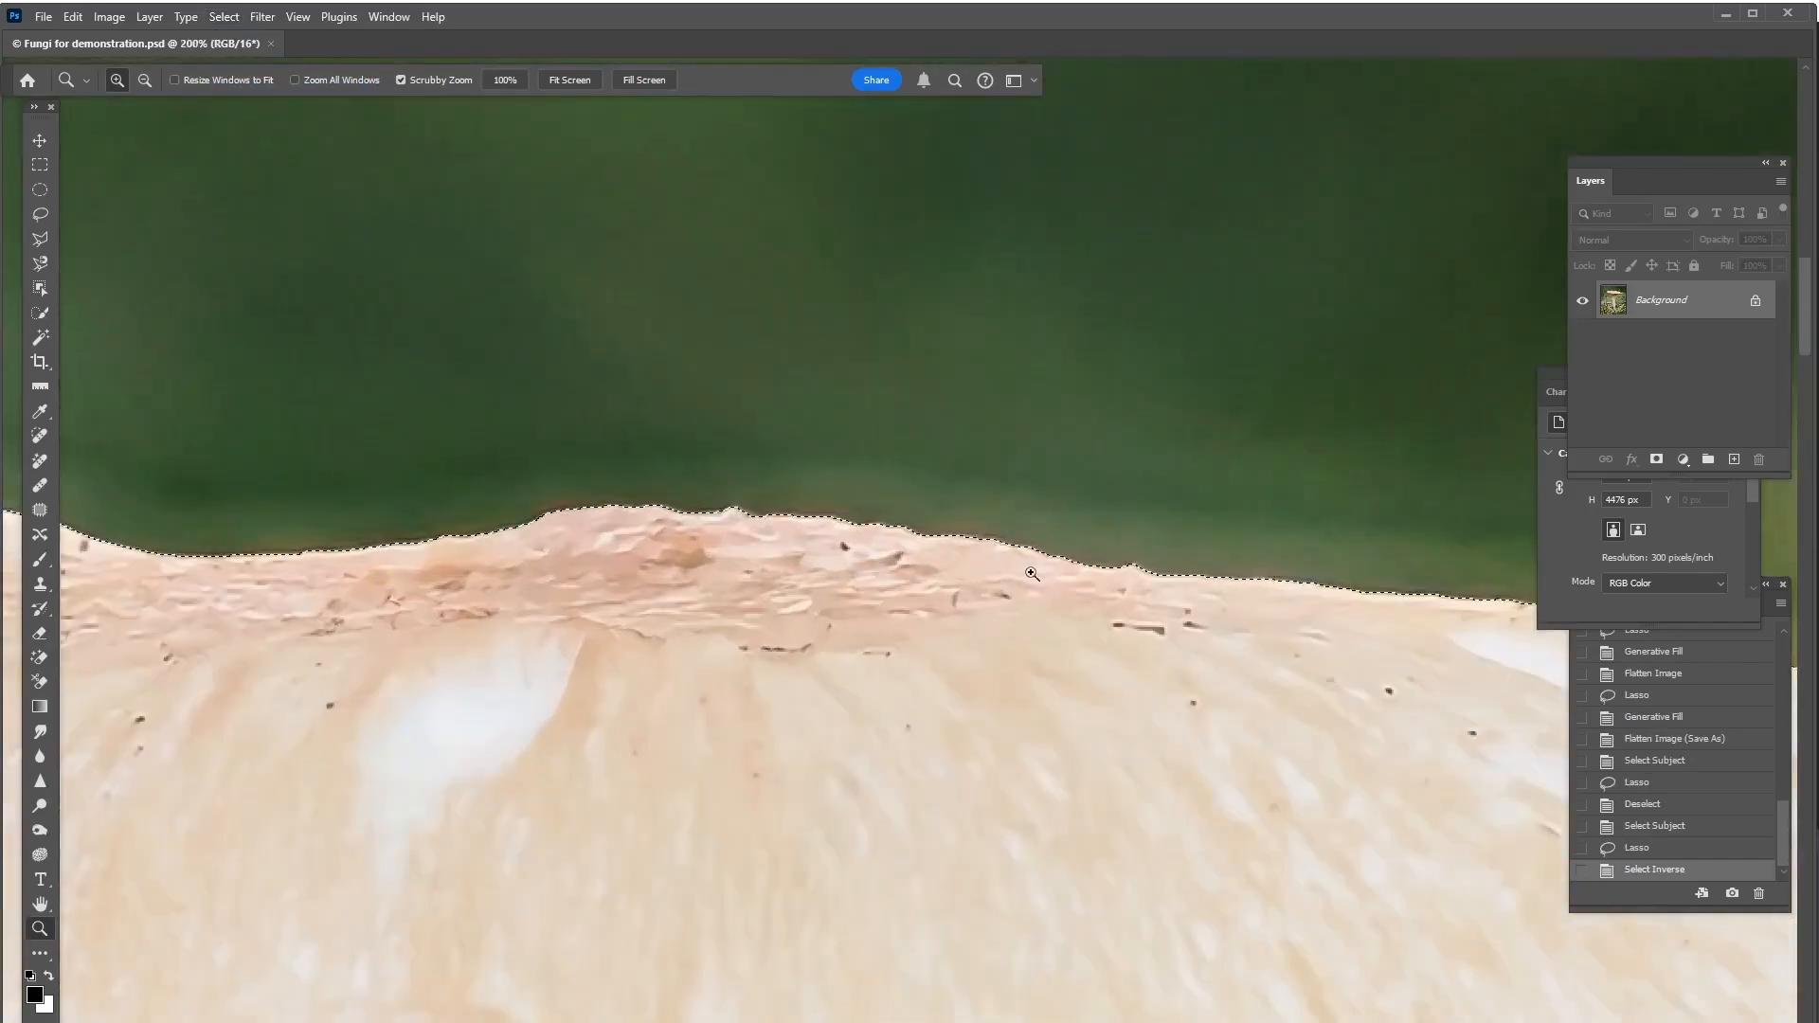
pyautogui.keyDown('alt'); pyautogui.click(995, 558); pyautogui.keyUp('alt')
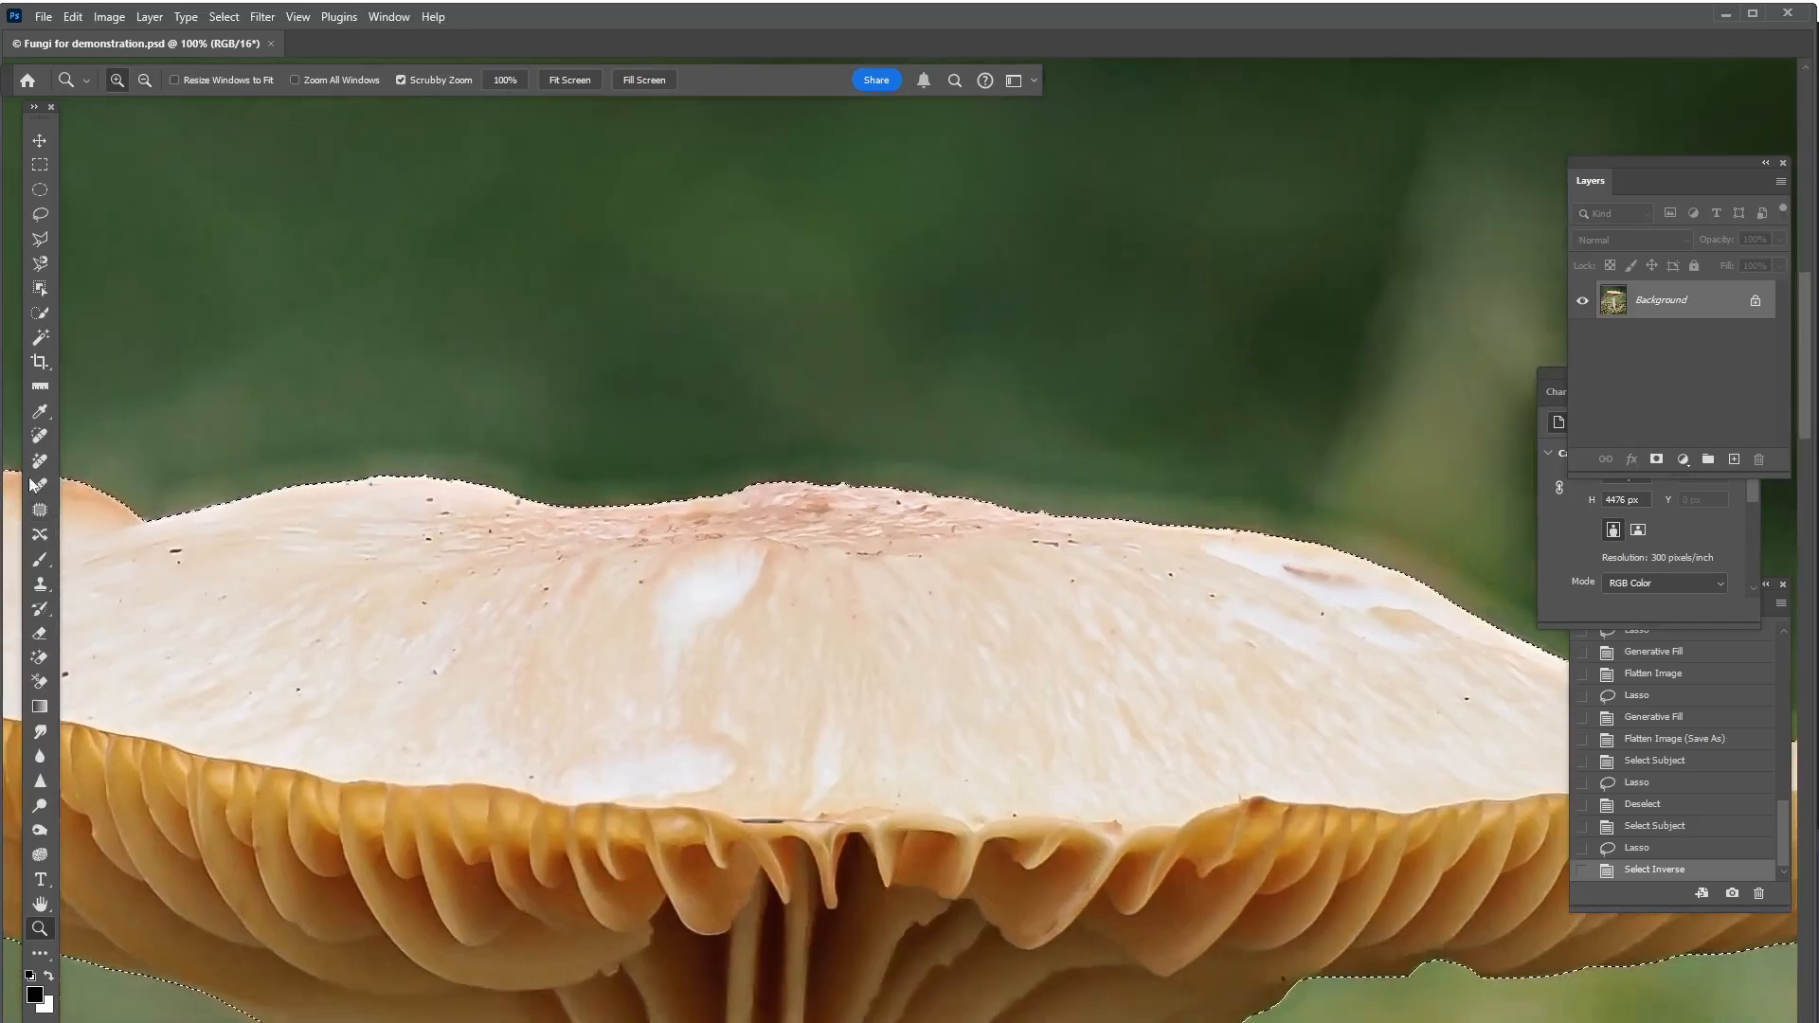
pyautogui.click(40, 585)
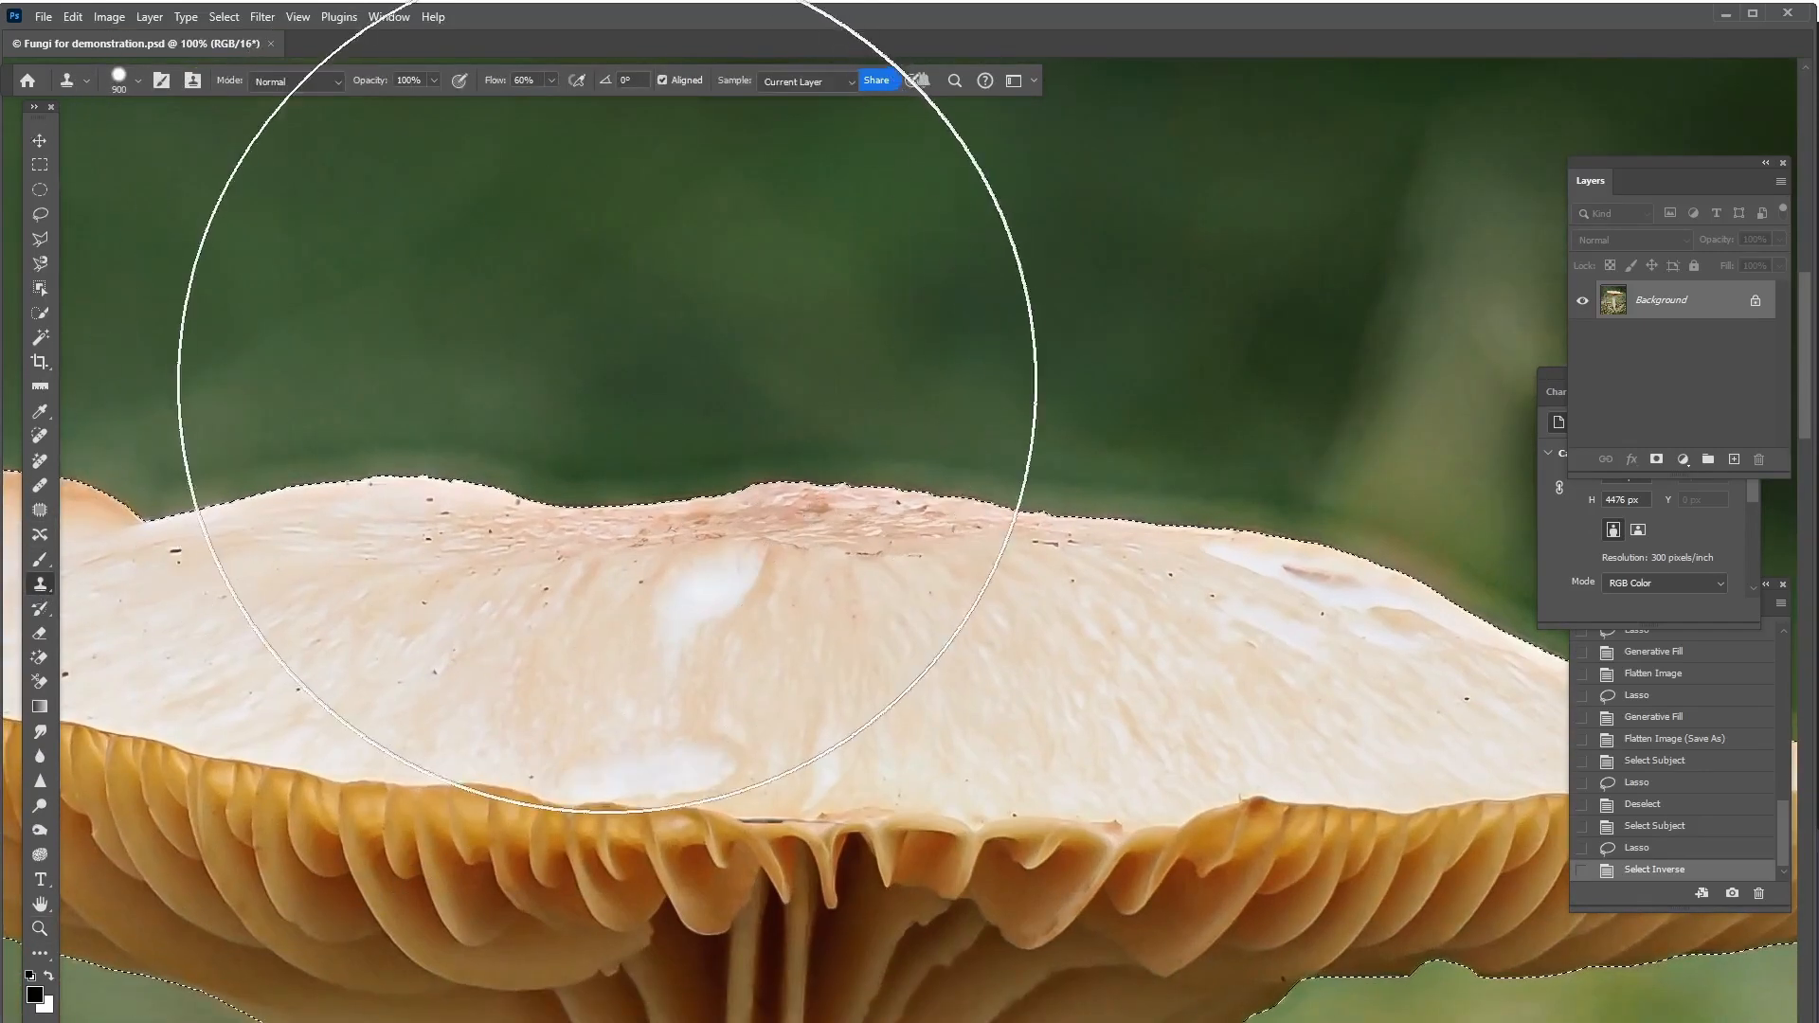
pyautogui.press('[')
pyautogui.press('[')
pyautogui.press('[')
pyautogui.press('[')
pyautogui.press('[')
pyautogui.press('[')
pyautogui.press('[')
pyautogui.press('[')
pyautogui.press('[')
pyautogui.press('[')
pyautogui.press('[')
pyautogui.press('[')
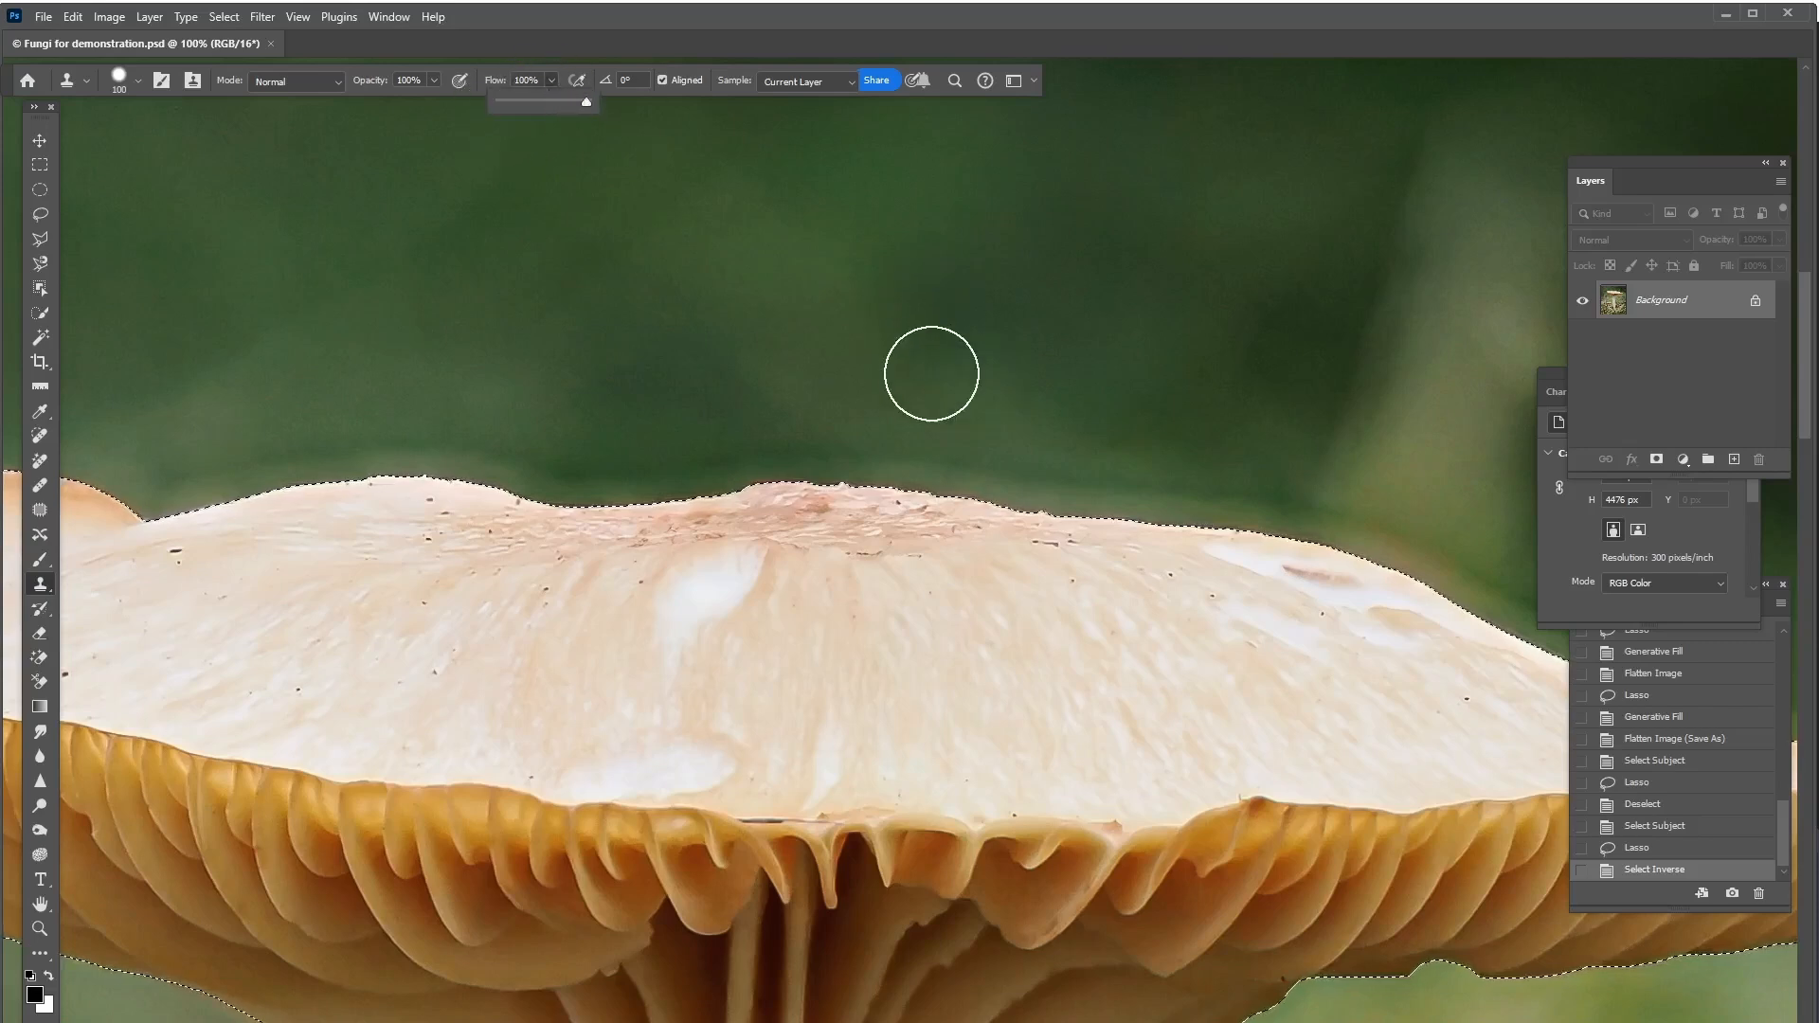
# Step: Try cloning dark green background over the halo above the cap's upper edge at 100% flow
pyautogui.keyDown('alt'); pyautogui.click(941, 379); pyautogui.keyUp('alt')
pyautogui.moveTo(949, 459)
pyautogui.mouseDown()
pyautogui.moveTo(880, 439)
pyautogui.moveTo(809, 476)
pyautogui.moveTo(740, 465)
pyautogui.moveTo(967, 453)
pyautogui.moveTo(1000, 478)
pyautogui.moveTo(1085, 460)
pyautogui.mouseUp()
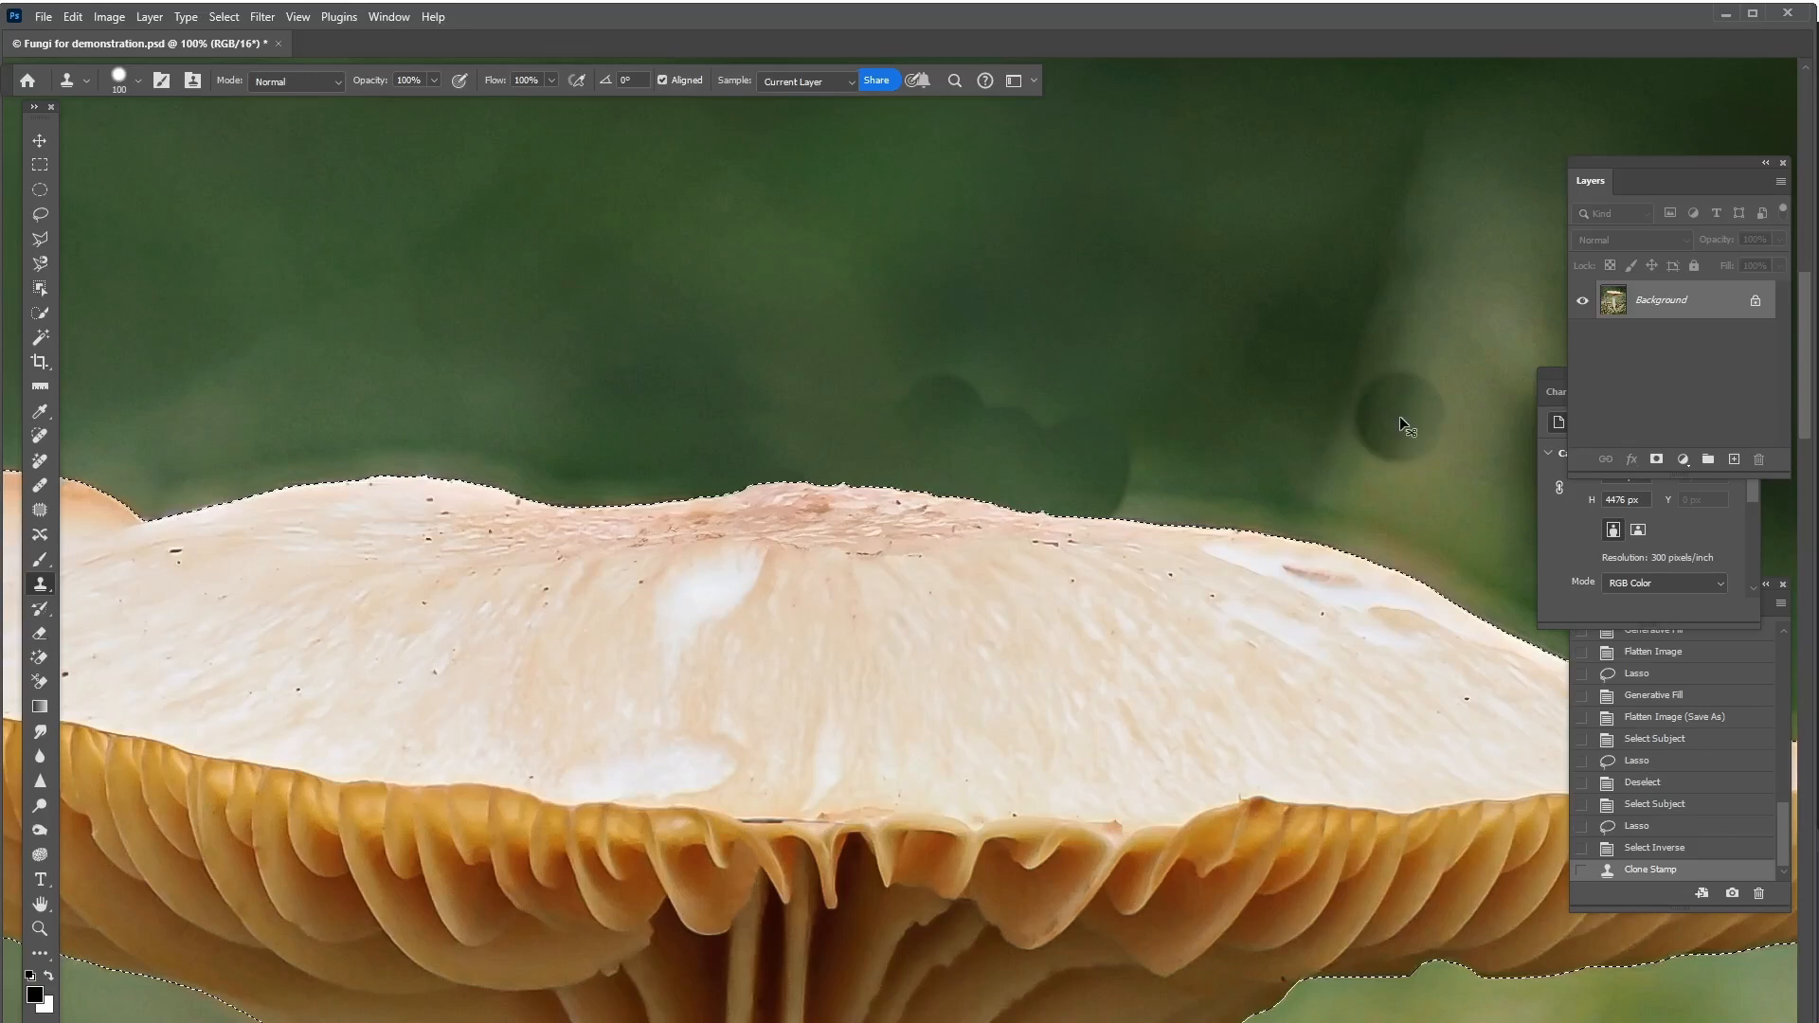
pyautogui.hotkey('ctrl', 'z')
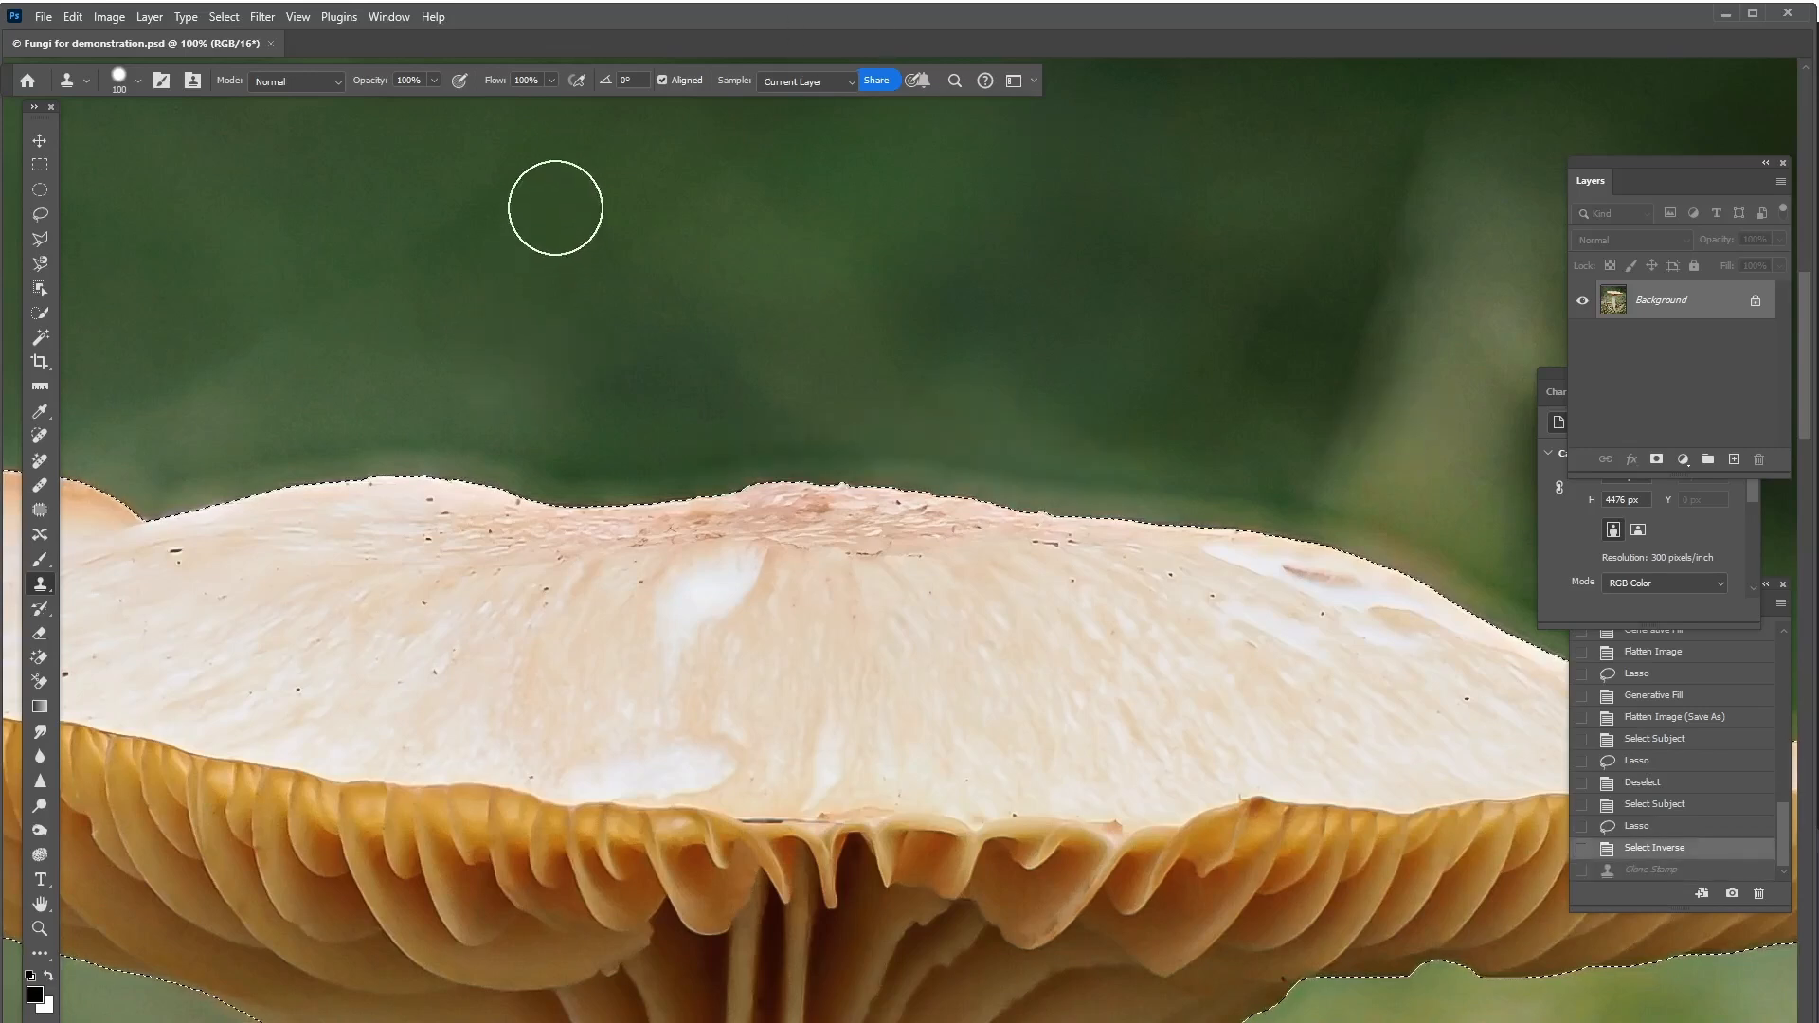
# Step: Set the Clone Stamp flow to 3% and clone dark background over the halo along the middle of the cap's upper edge
pyautogui.click(553, 83)
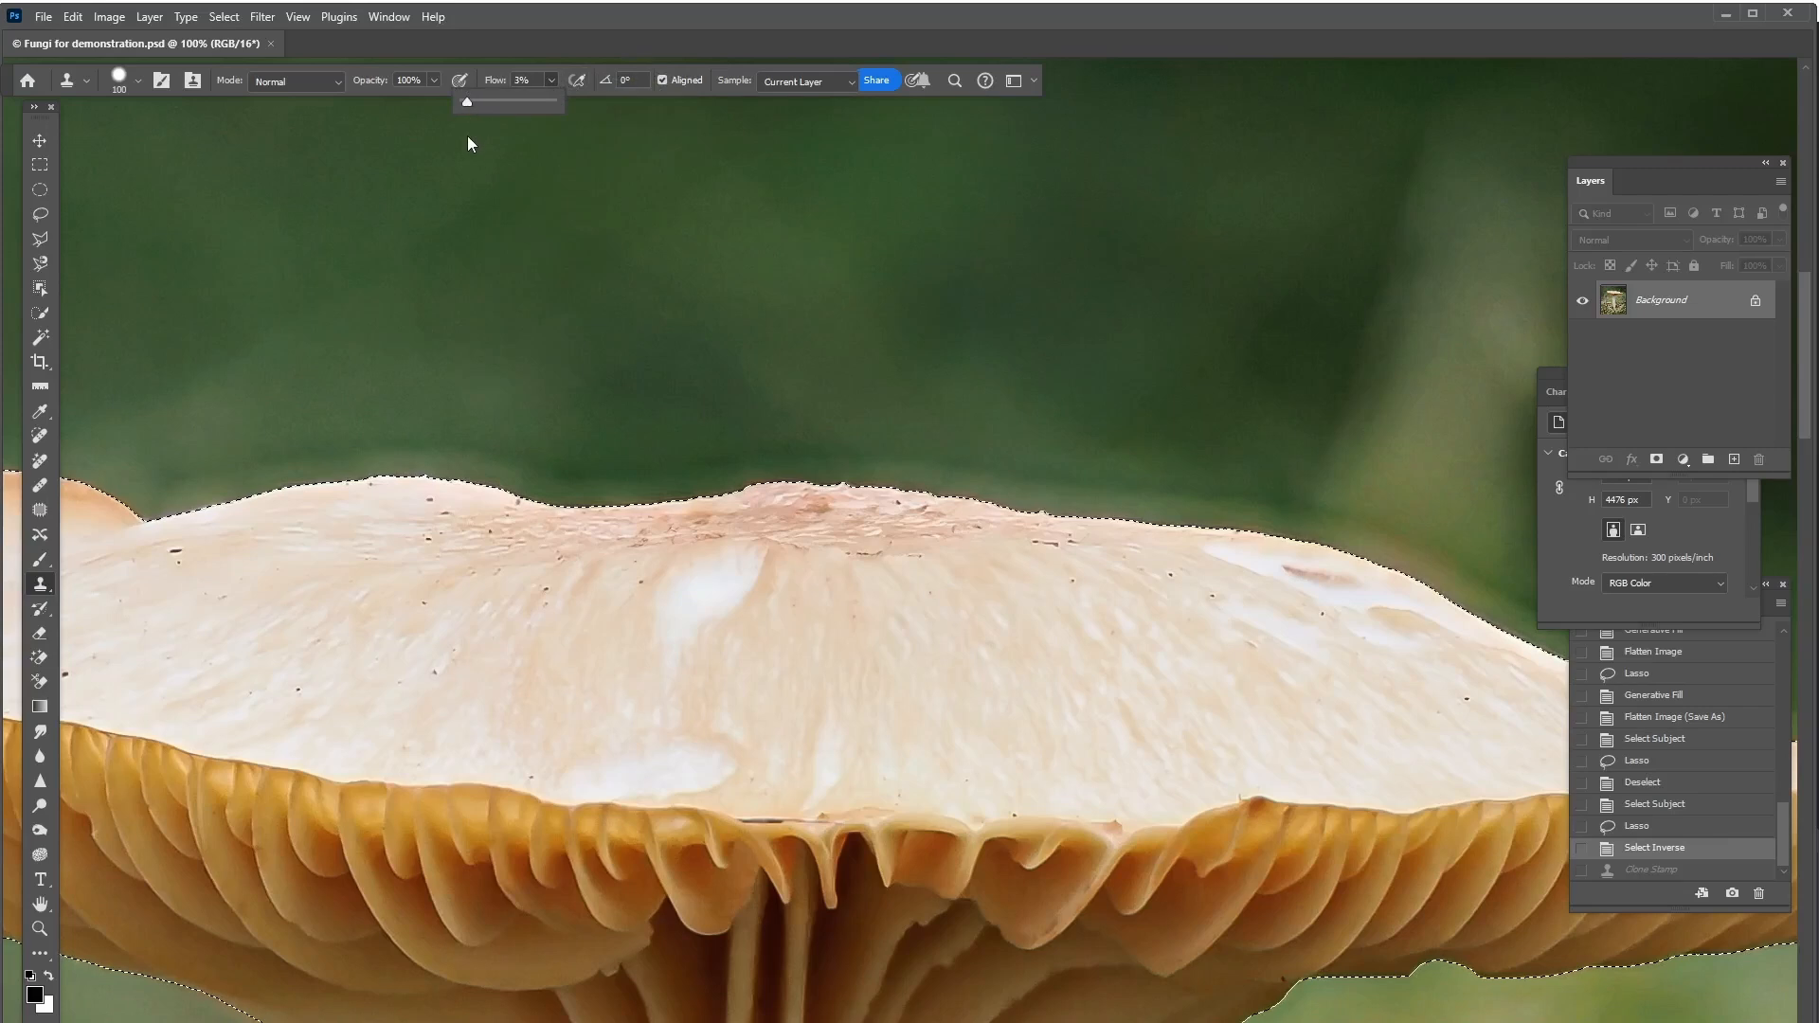
pyautogui.keyDown('alt'); pyautogui.click(893, 323); pyautogui.keyUp('alt')
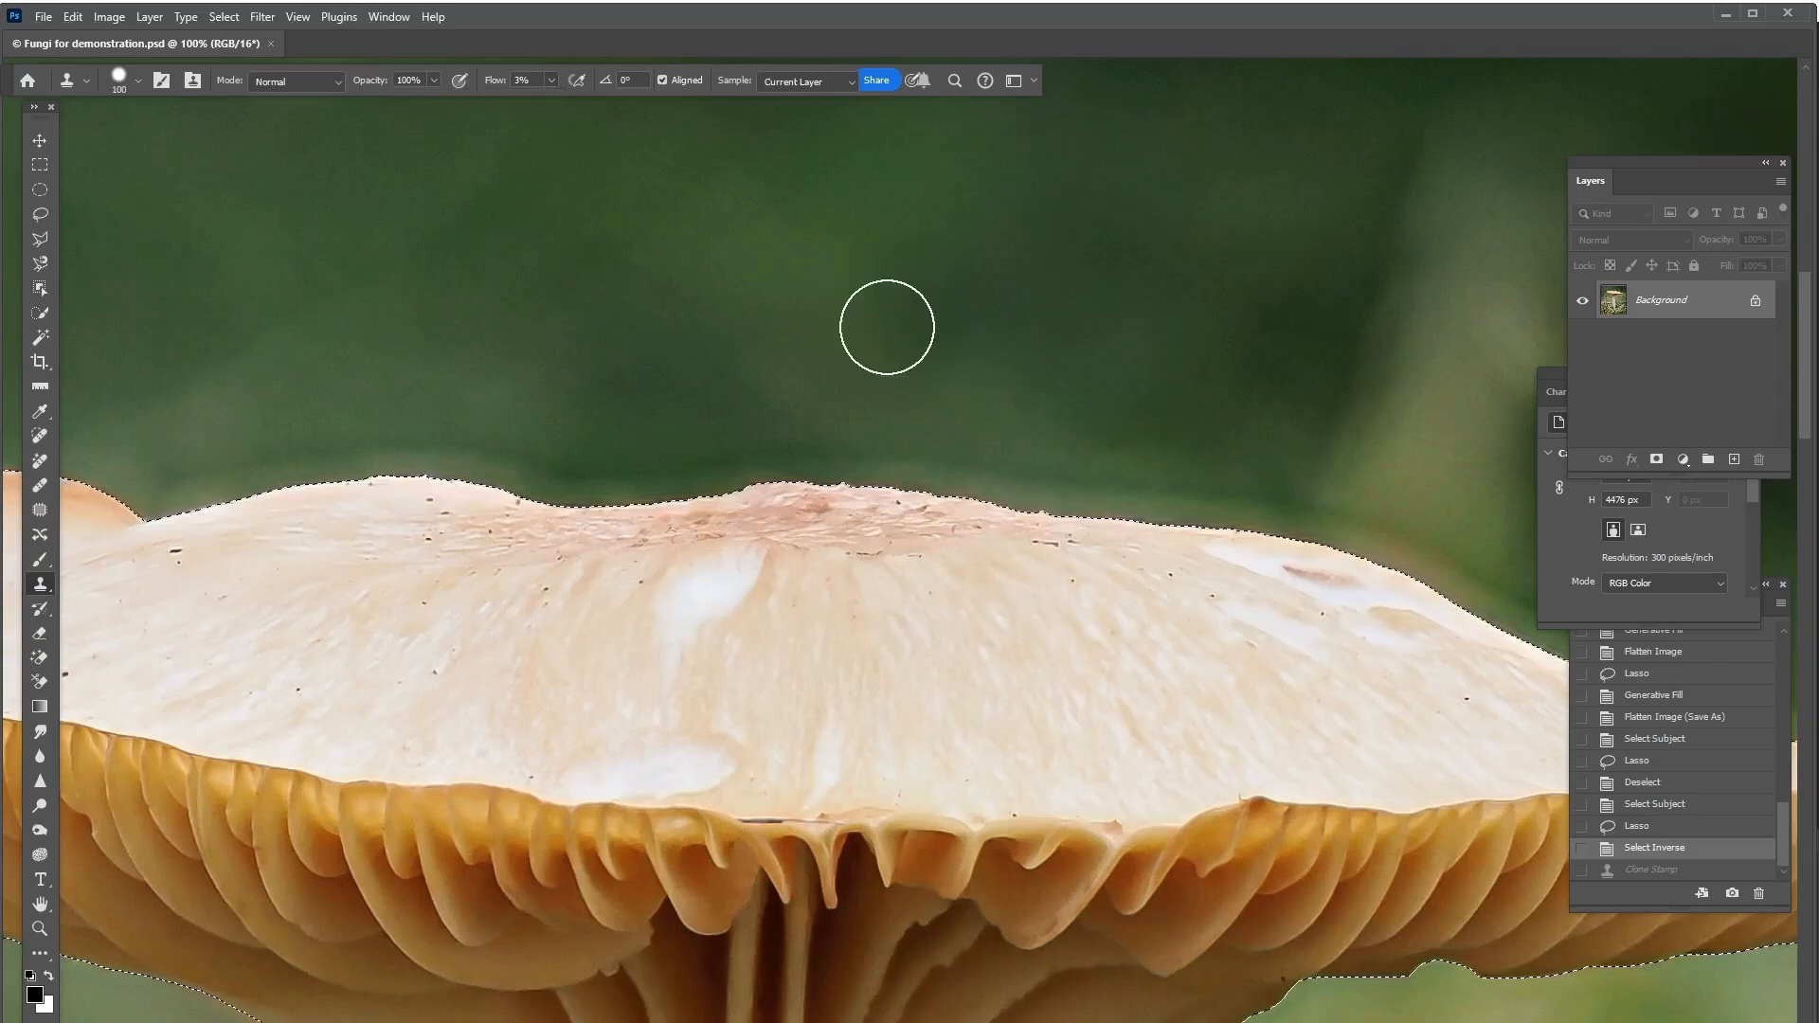
pyautogui.moveTo(849, 462)
pyautogui.mouseDown()
pyautogui.moveTo(898, 429)
pyautogui.moveTo(889, 481)
pyautogui.moveTo(946, 443)
pyautogui.moveTo(927, 493)
pyautogui.moveTo(985, 464)
pyautogui.moveTo(1004, 509)
pyautogui.moveTo(973, 518)
pyautogui.moveTo(872, 440)
pyautogui.moveTo(823, 486)
pyautogui.moveTo(777, 451)
pyautogui.moveTo(714, 492)
pyautogui.moveTo(713, 441)
pyautogui.moveTo(699, 442)
pyautogui.moveTo(609, 506)
pyautogui.moveTo(564, 477)
pyautogui.moveTo(578, 459)
pyautogui.moveTo(529, 482)
pyautogui.moveTo(436, 477)
pyautogui.moveTo(463, 432)
pyautogui.moveTo(422, 427)
pyautogui.moveTo(326, 484)
pyautogui.moveTo(522, 438)
pyautogui.moveTo(532, 453)
pyautogui.moveTo(364, 479)
pyautogui.moveTo(255, 463)
pyautogui.moveTo(222, 514)
pyautogui.moveTo(177, 519)
pyautogui.moveTo(182, 500)
pyautogui.moveTo(301, 466)
pyautogui.moveTo(213, 490)
pyautogui.moveTo(276, 469)
pyautogui.moveTo(413, 494)
pyautogui.moveTo(500, 463)
pyautogui.moveTo(226, 474)
pyautogui.moveTo(416, 493)
pyautogui.mouseUp()
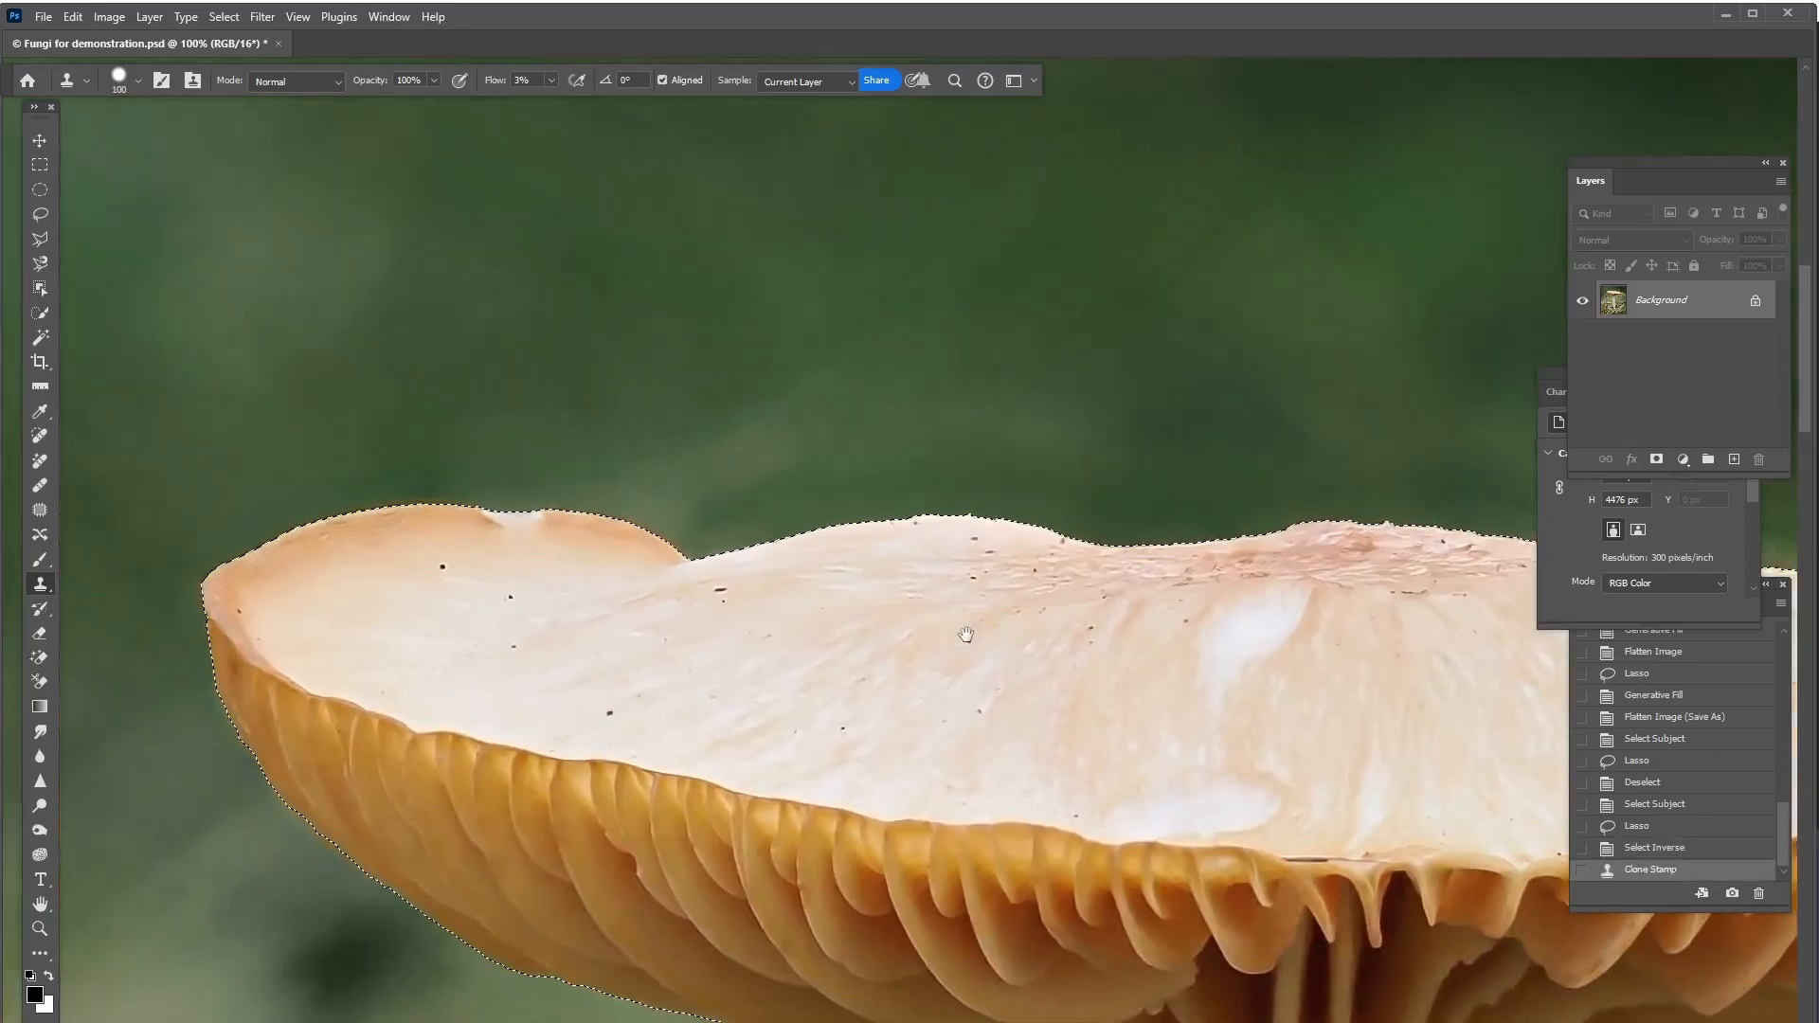
# Step: Clone nearby green background over the halo around the raised left end of the large cap
pyautogui.keyDown('alt'); pyautogui.click(551, 427); pyautogui.keyUp('alt')
pyautogui.moveTo(569, 474)
pyautogui.mouseDown()
pyautogui.moveTo(600, 515)
pyautogui.moveTo(673, 515)
pyautogui.moveTo(592, 520)
pyautogui.mouseUp()
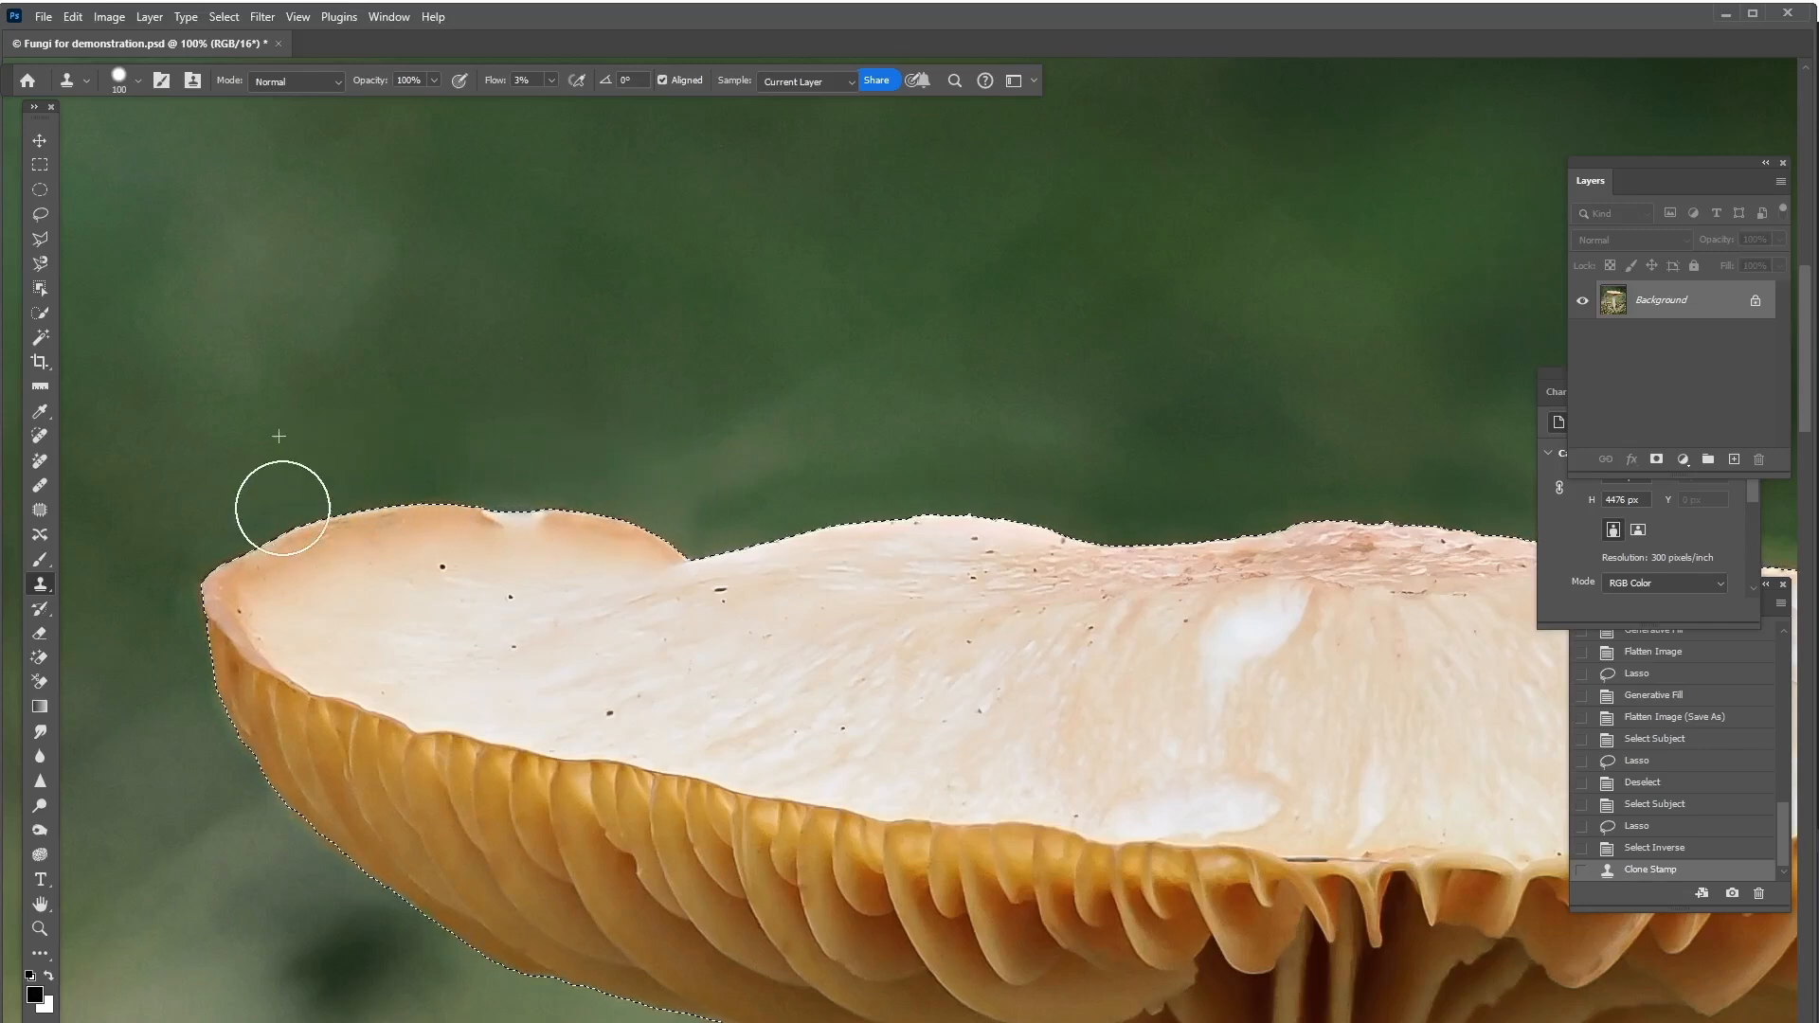
pyautogui.moveTo(245, 540); pyautogui.dragTo(266, 541)
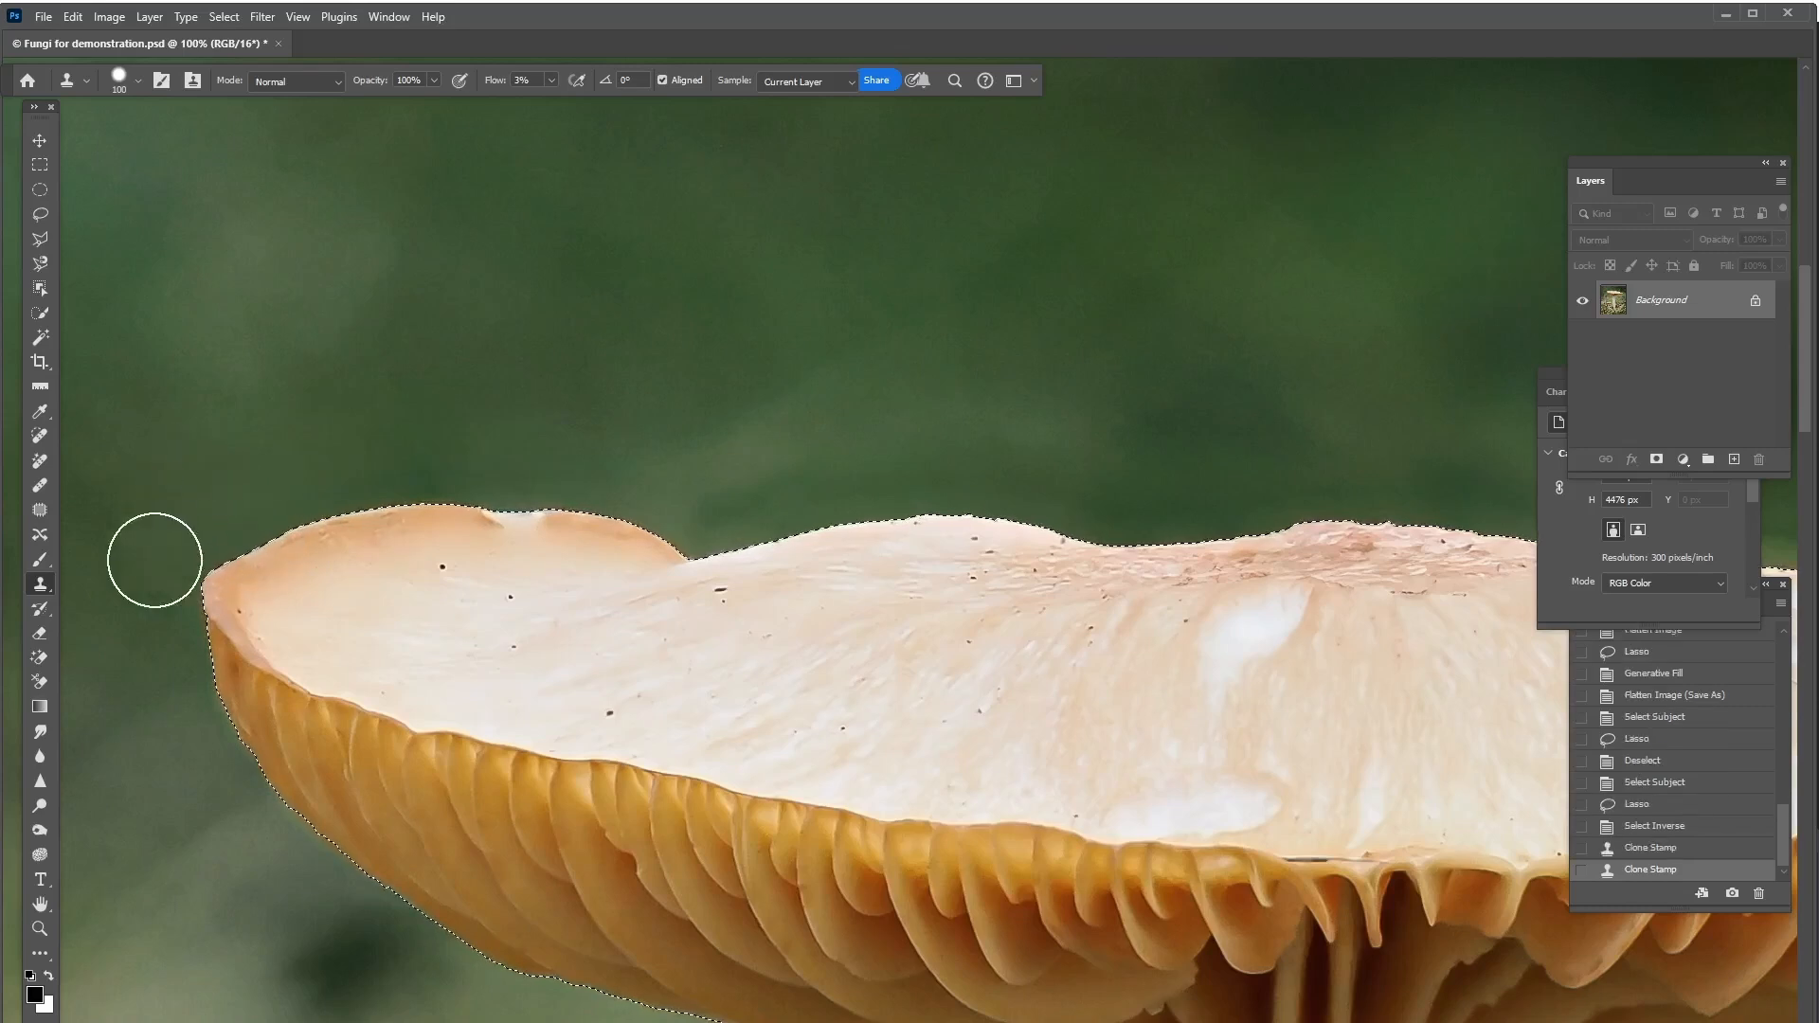
pyautogui.moveTo(206, 569); pyautogui.dragTo(208, 572)
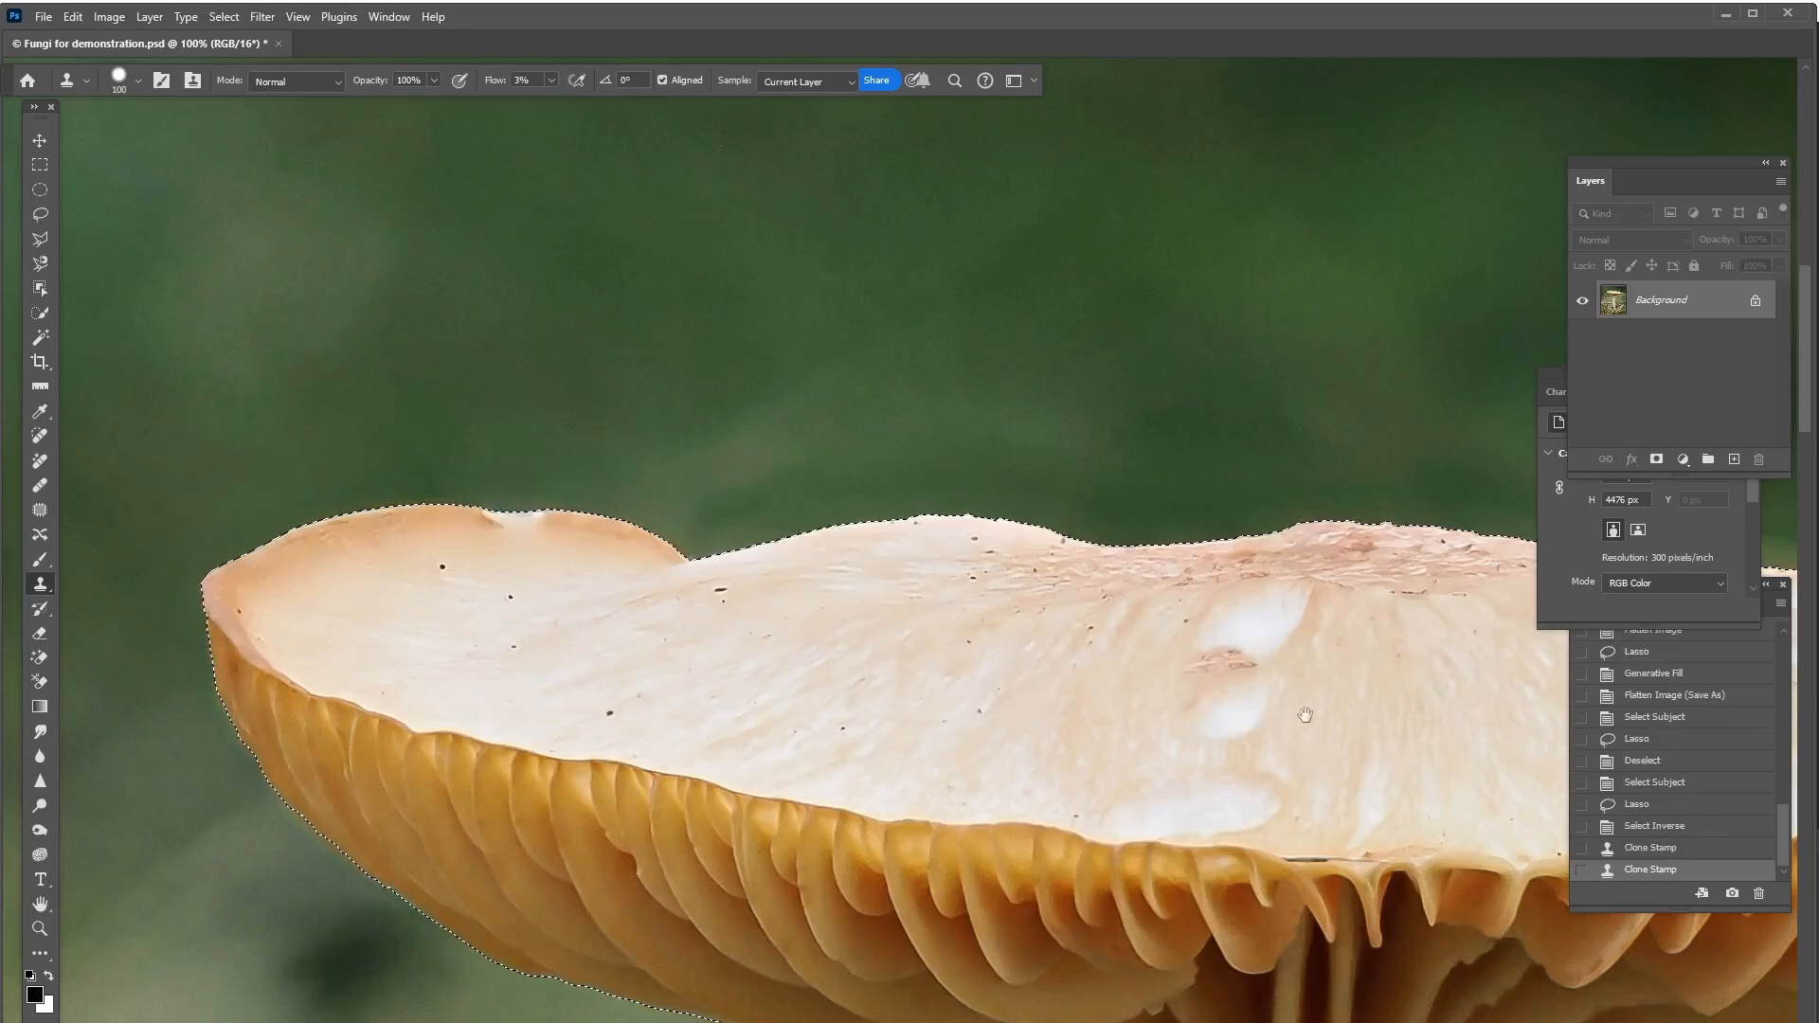
# Step: Inspect the halo along the cap's right-hand slope at 200% and 100%, and reactivate the Clone Stamp
pyautogui.moveTo(1179, 667)
pyautogui.mouseDown()
pyautogui.moveTo(699, 654)
pyautogui.moveTo(527, 671)
pyautogui.mouseUp()
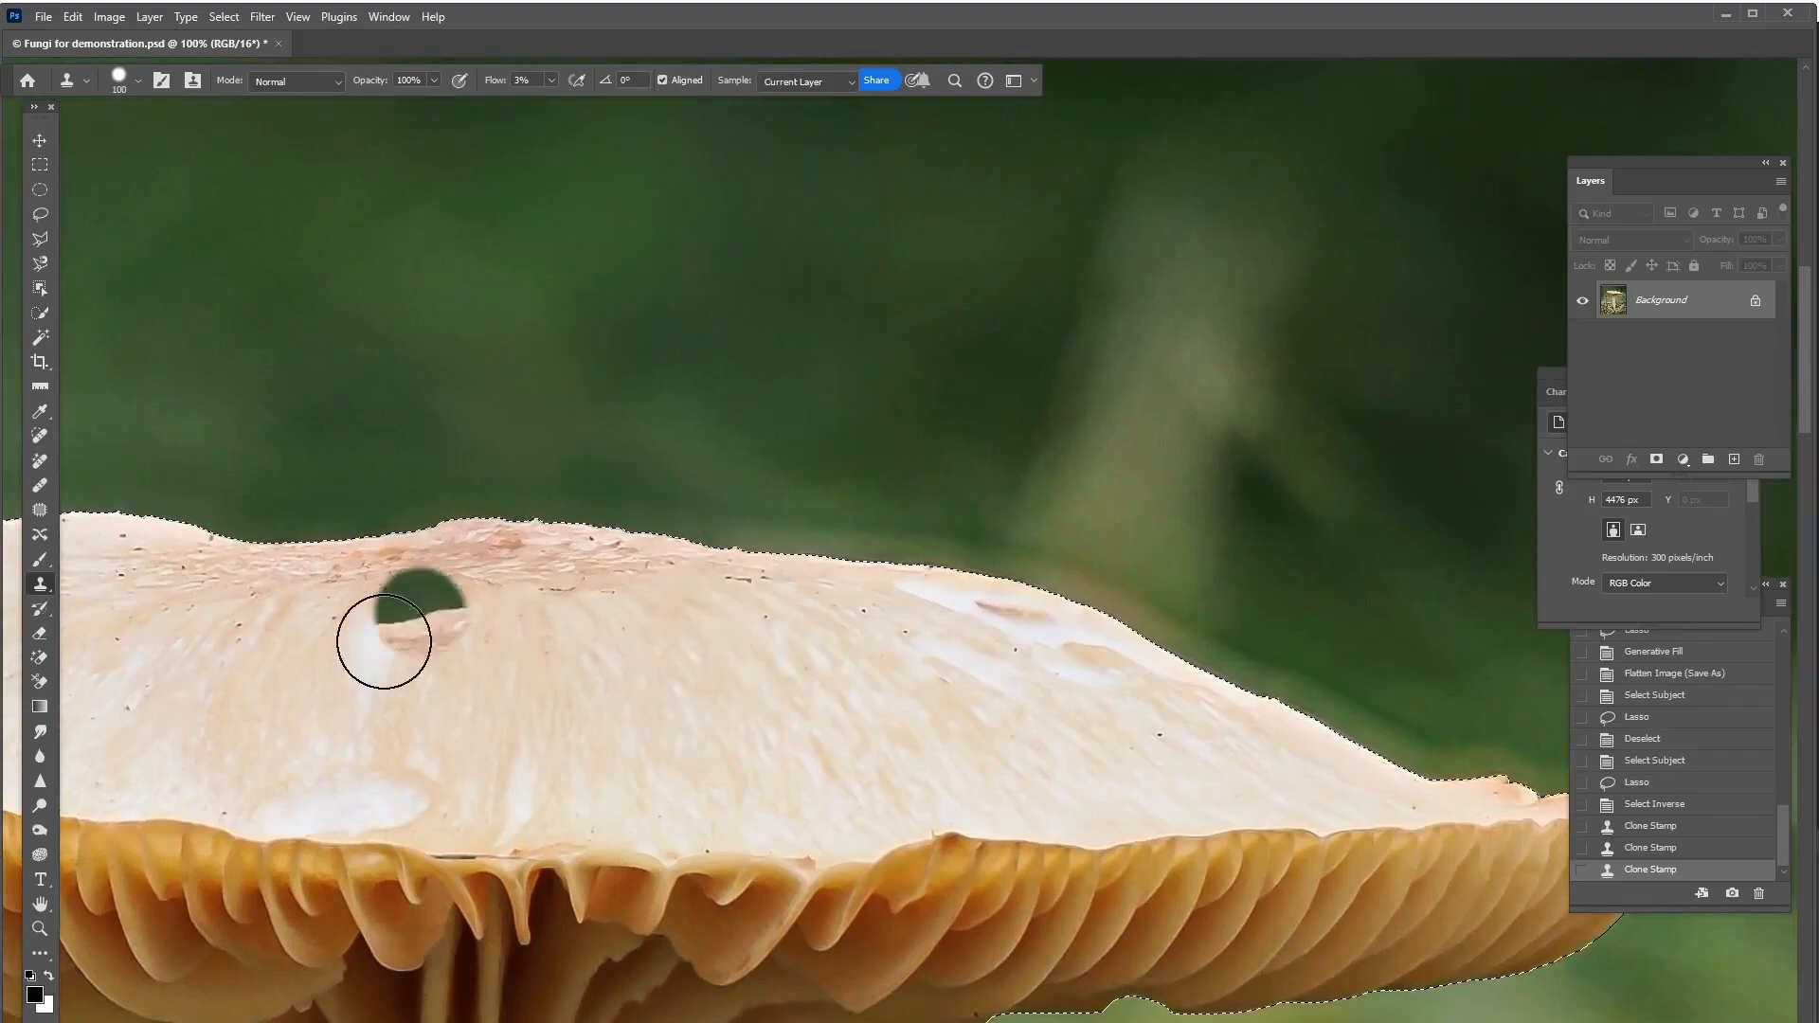
pyautogui.click(39, 929)
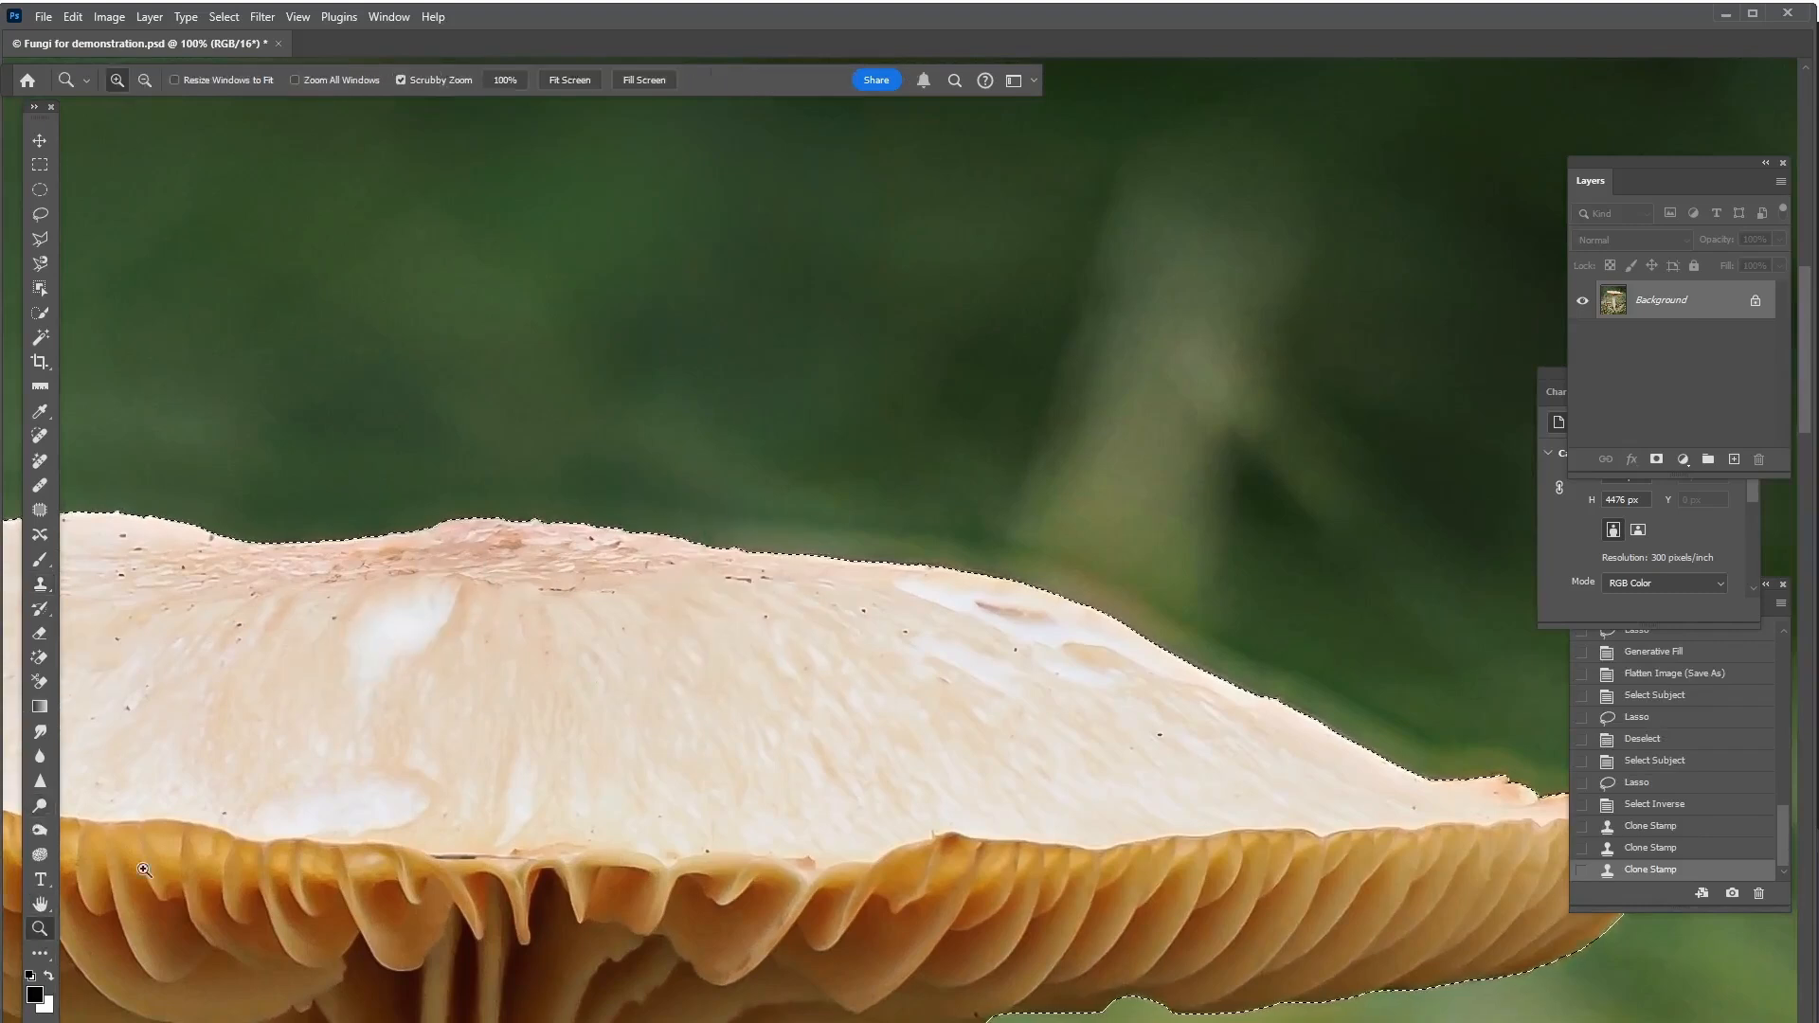
pyautogui.click(682, 577)
pyautogui.click(682, 577)
pyautogui.keyDown('alt'); pyautogui.click(761, 623); pyautogui.keyUp('alt')
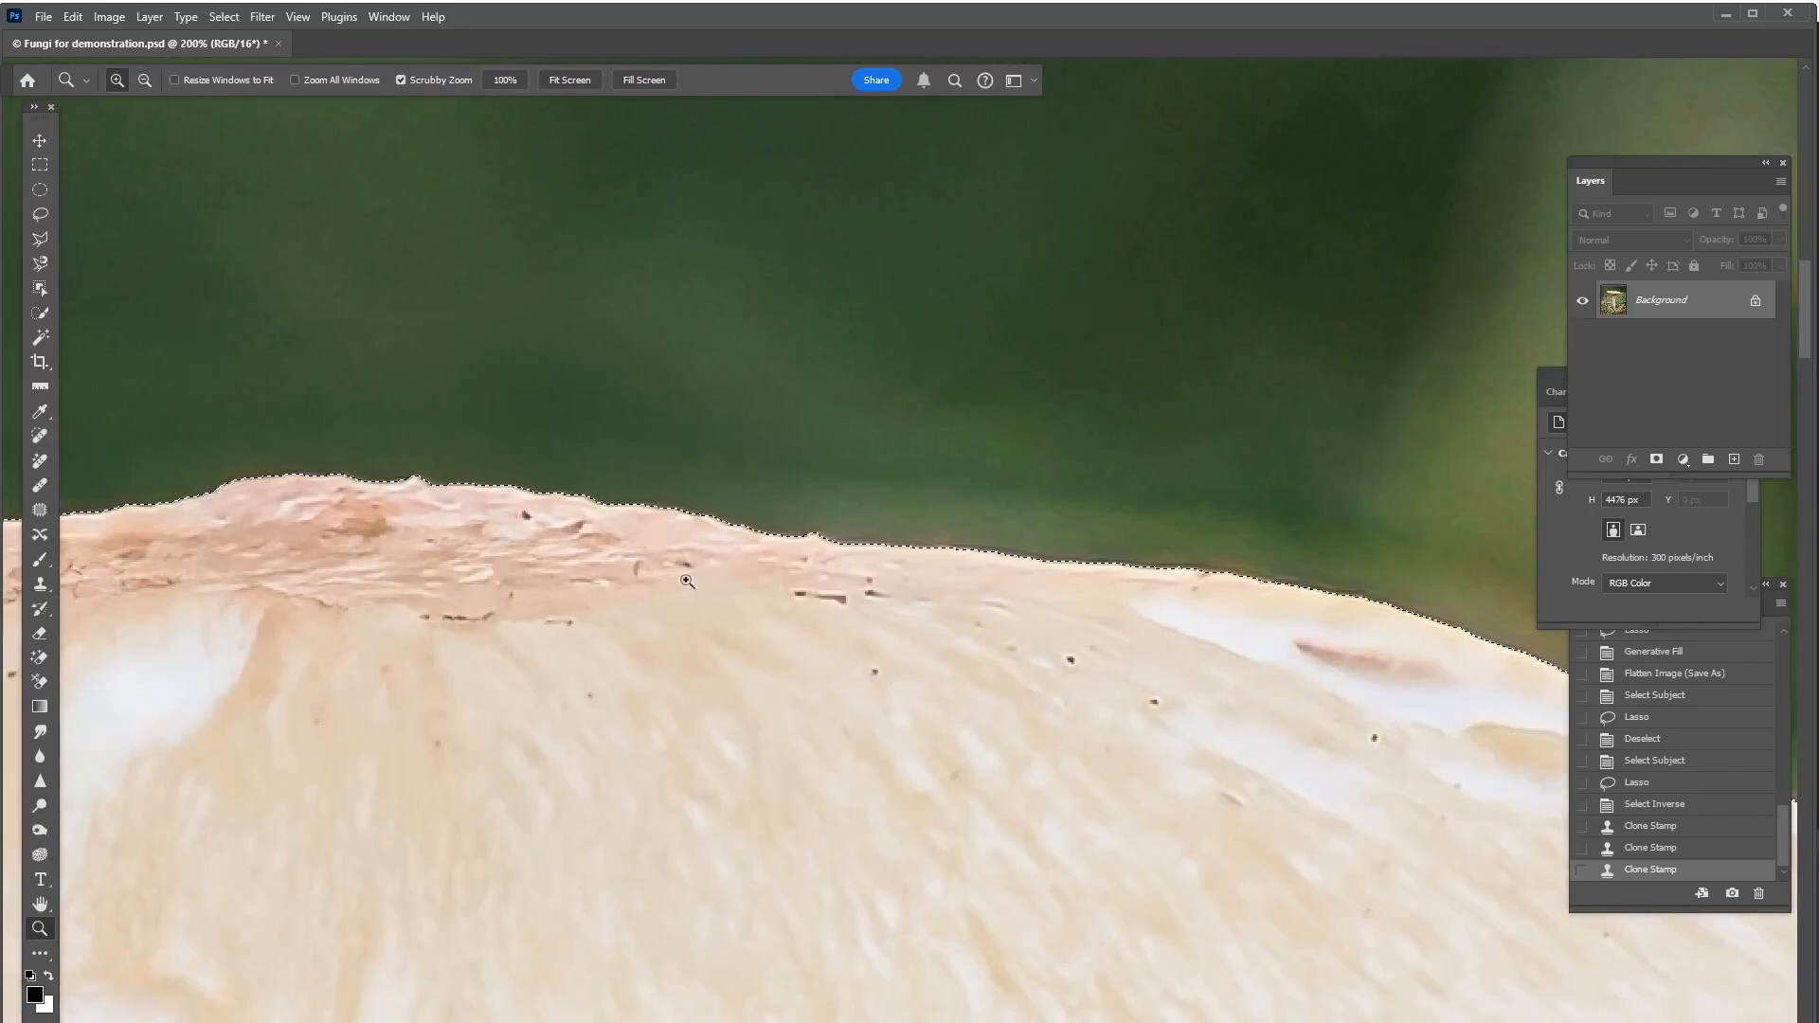
pyautogui.moveTo(999, 550); pyautogui.dragTo(841, 586)
pyautogui.keyDown('alt'); pyautogui.click(904, 592); pyautogui.keyUp('alt')
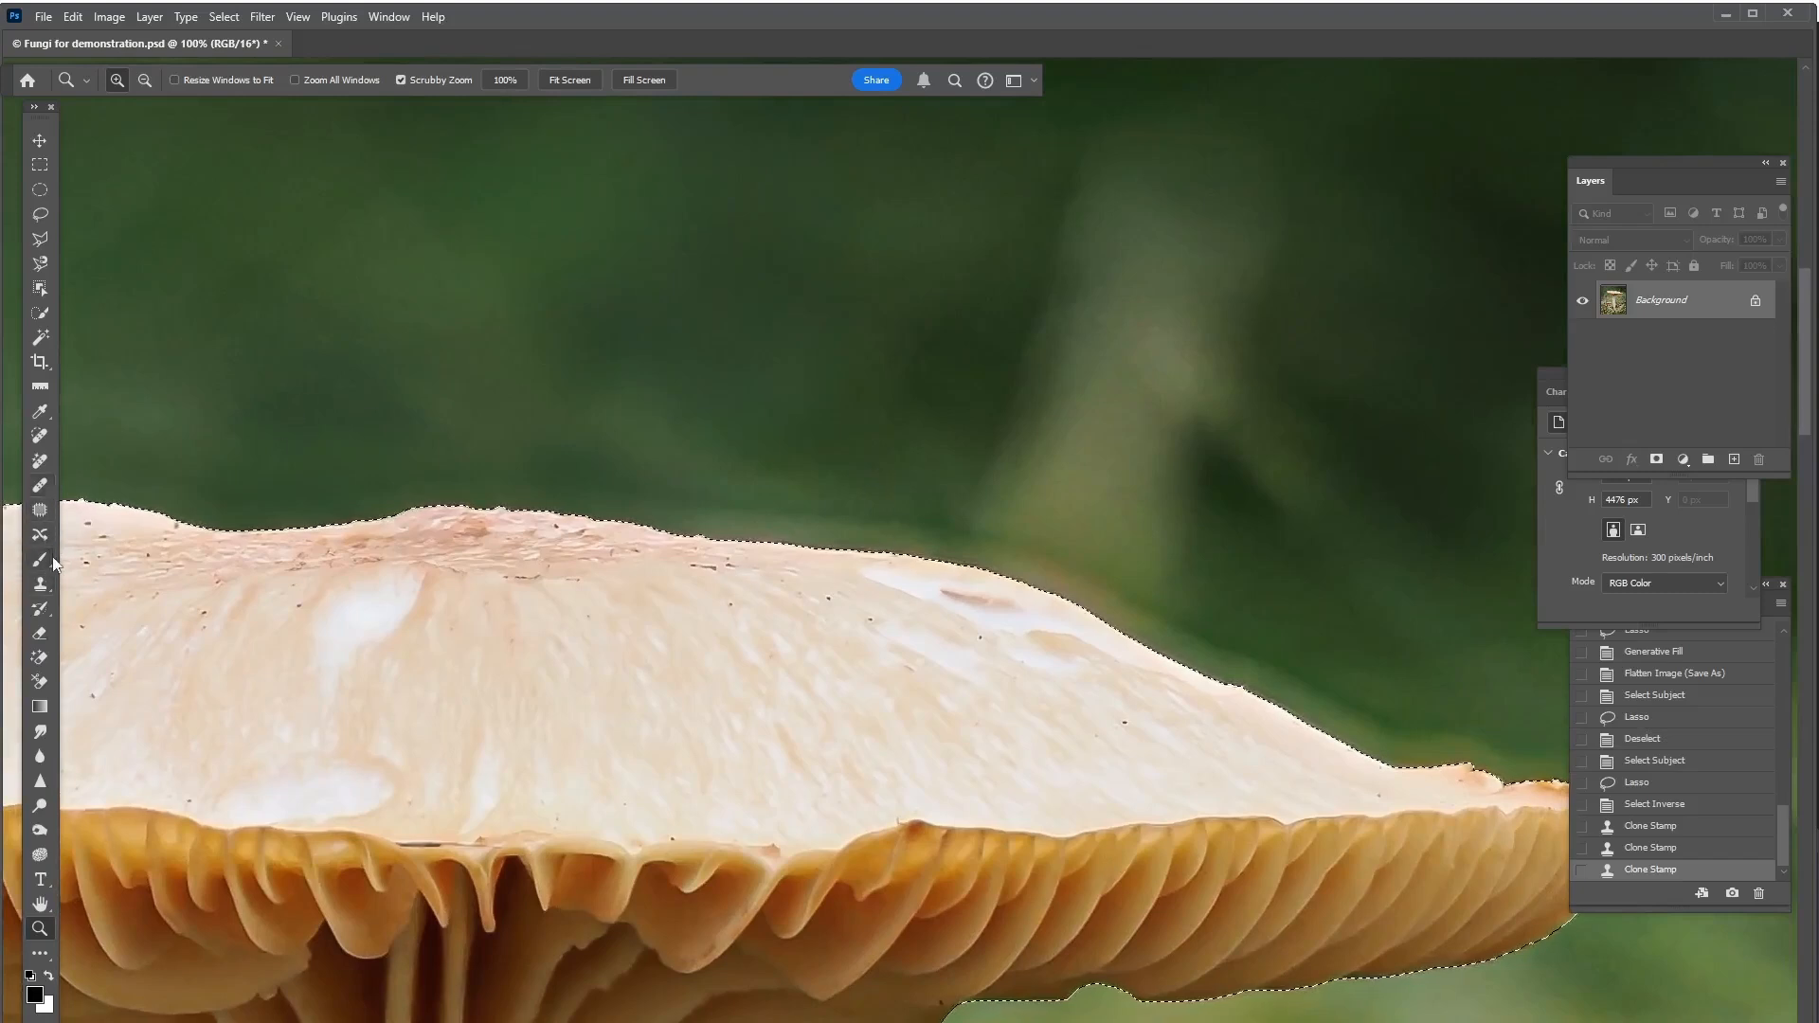
pyautogui.click(40, 584)
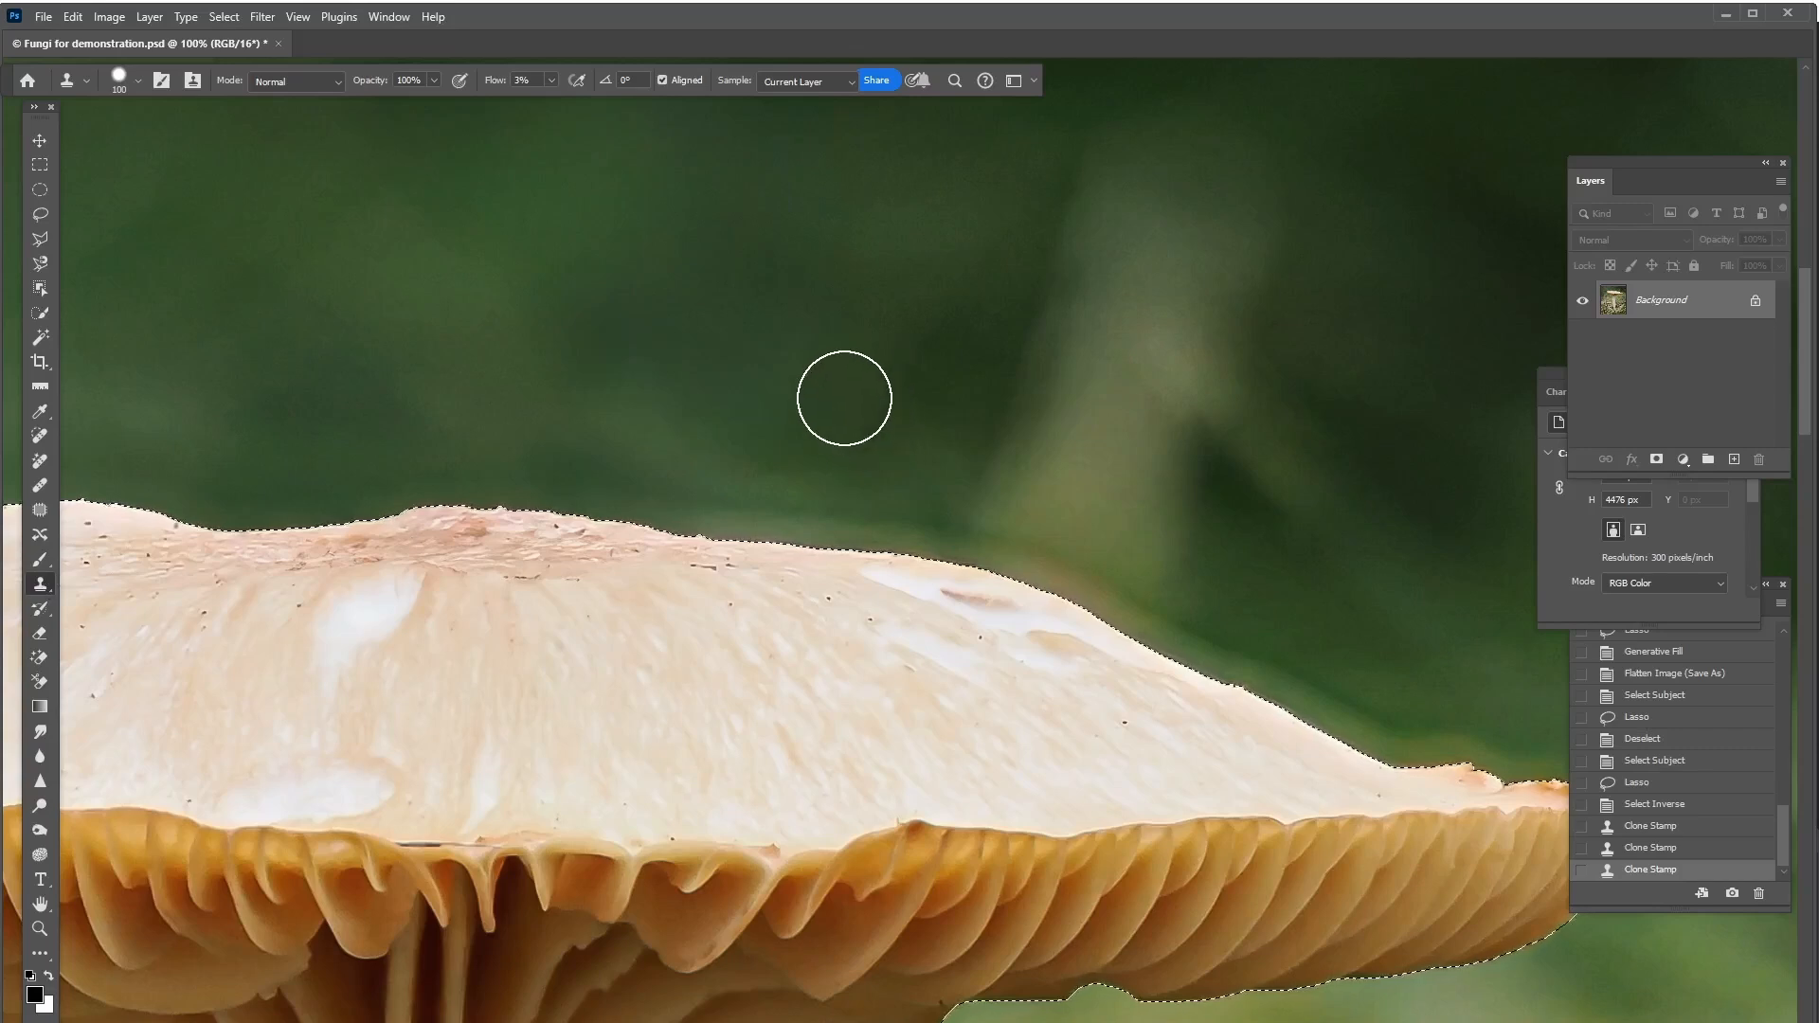
# Step: Try cloning dark green background over the halo where the lighter beige streak meets the cap's right slope
pyautogui.keyDown('alt'); pyautogui.click(847, 397); pyautogui.keyUp('alt')
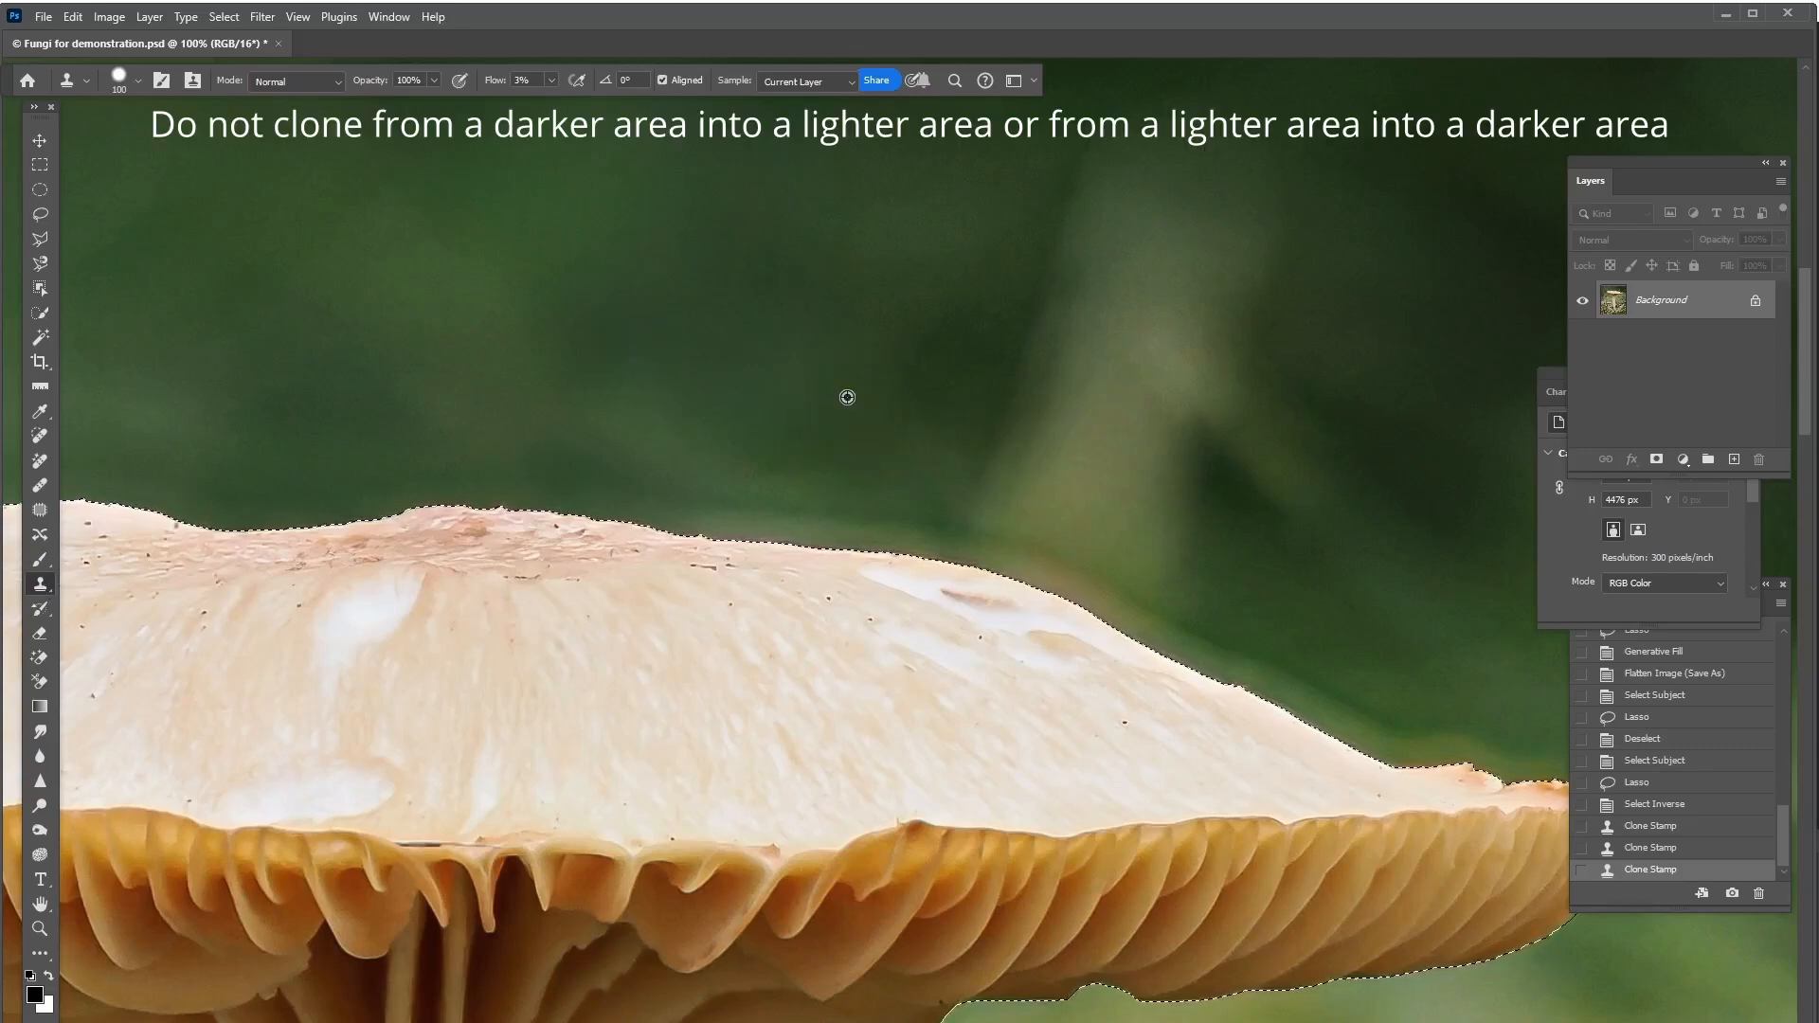
pyautogui.moveTo(1049, 564)
pyautogui.mouseDown()
pyautogui.moveTo(996, 577)
pyautogui.moveTo(1167, 567)
pyautogui.moveTo(1042, 616)
pyautogui.mouseUp()
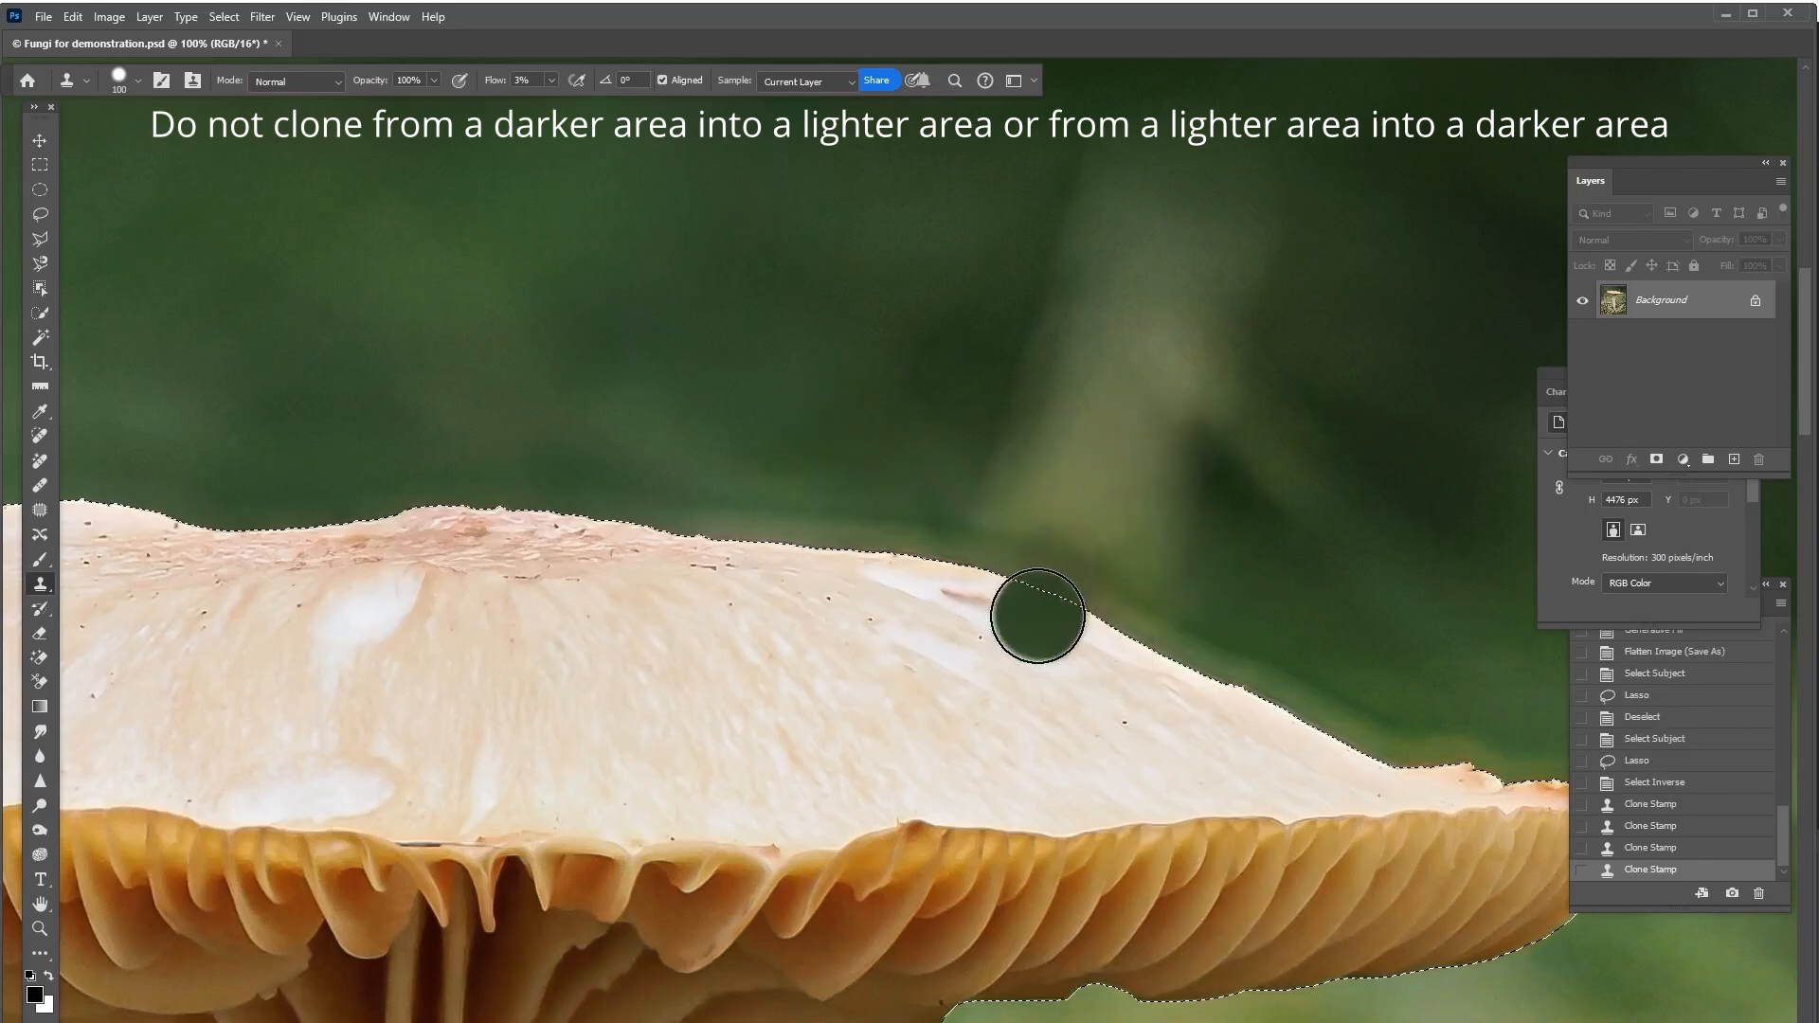
pyautogui.hotkey('ctrl', 'z')
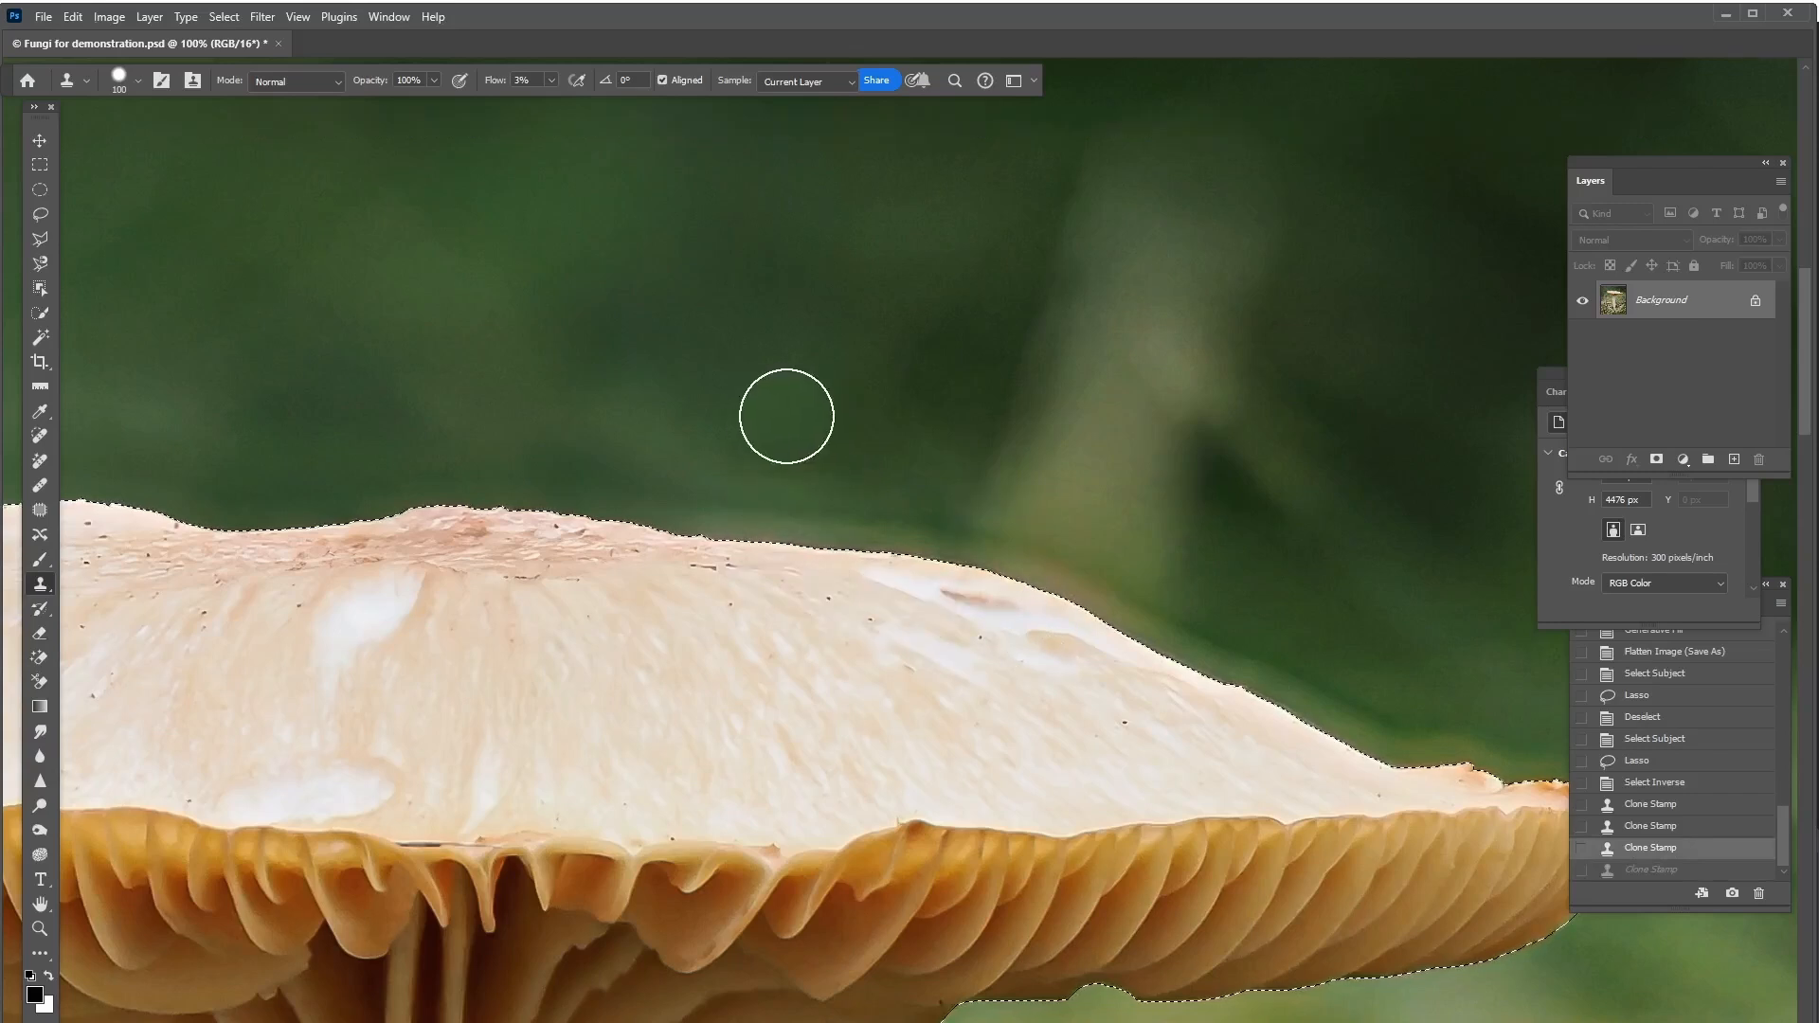
# Step: Clone over the halo on the cap's upper right edge, sampling dark green for green areas and the pale streak for the streak
pyautogui.keyDown('alt'); pyautogui.click(787, 419); pyautogui.keyUp('alt')
pyautogui.moveTo(781, 485)
pyautogui.mouseDown()
pyautogui.moveTo(786, 411)
pyautogui.moveTo(735, 408)
pyautogui.moveTo(713, 447)
pyautogui.moveTo(747, 433)
pyautogui.moveTo(713, 471)
pyautogui.moveTo(784, 410)
pyautogui.moveTo(808, 414)
pyautogui.moveTo(804, 542)
pyautogui.moveTo(873, 506)
pyautogui.moveTo(891, 543)
pyautogui.moveTo(924, 547)
pyautogui.moveTo(907, 561)
pyautogui.moveTo(931, 527)
pyautogui.mouseUp()
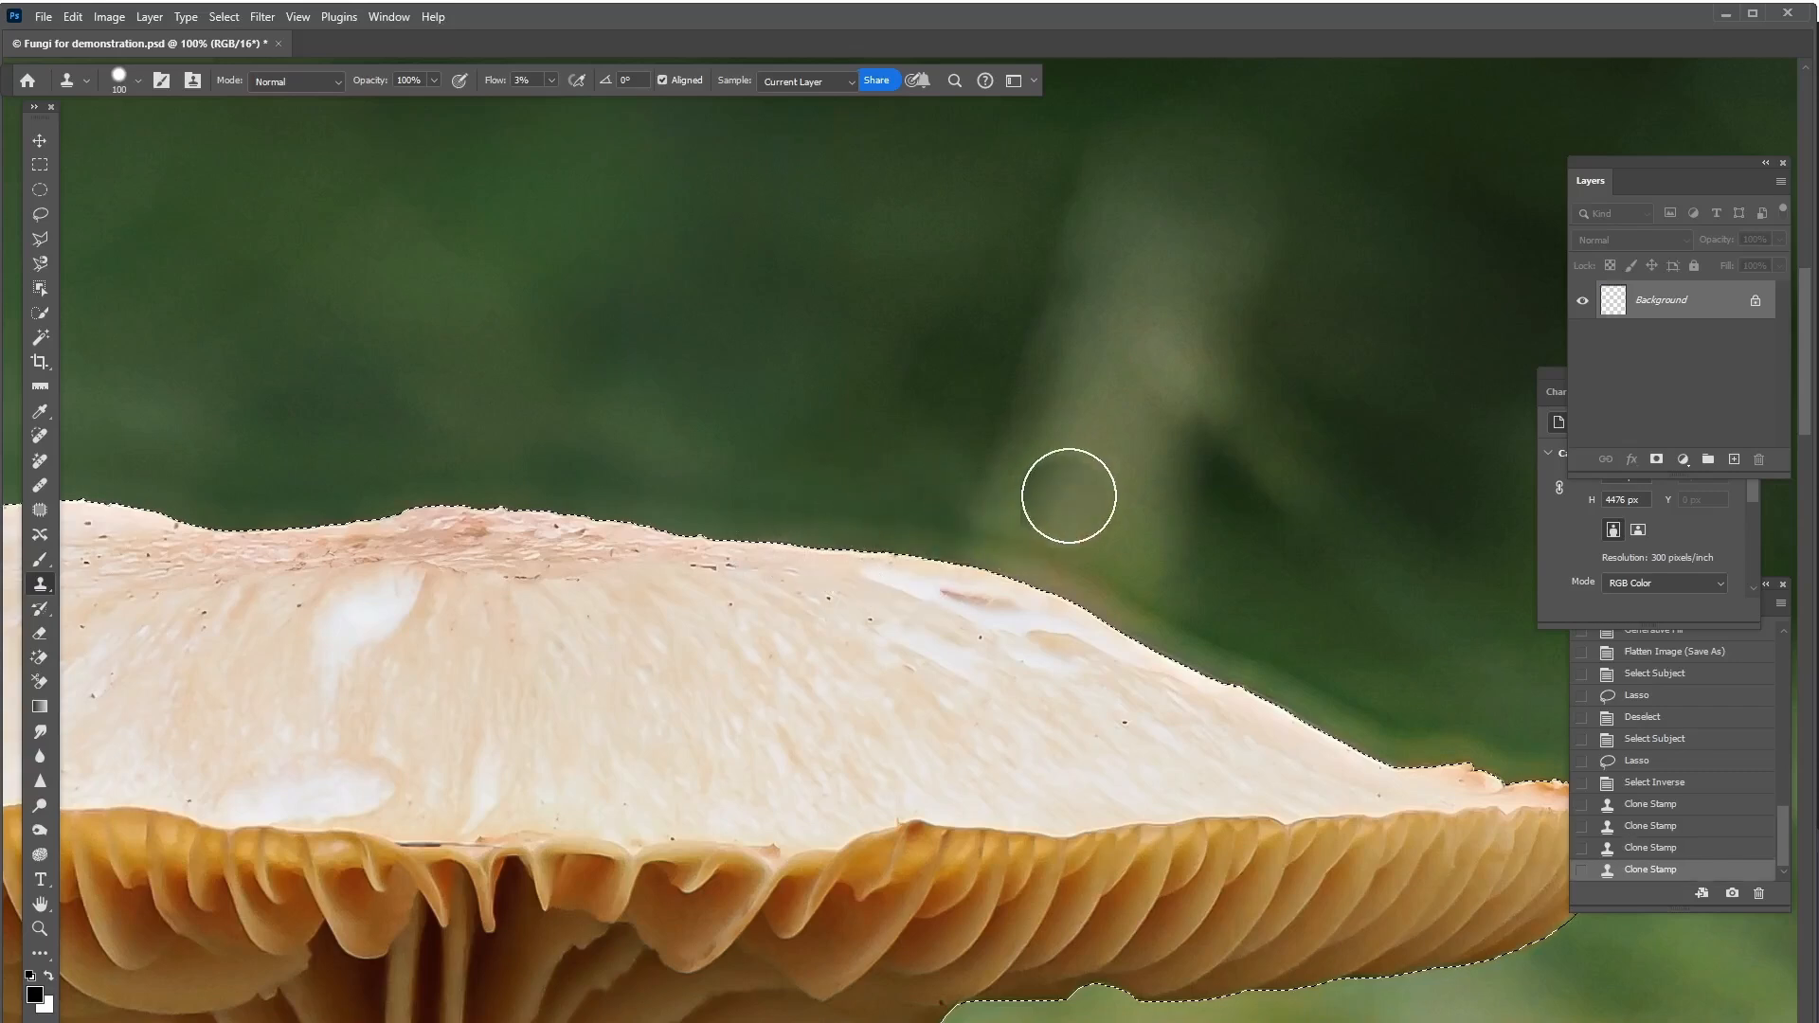
pyautogui.keyDown('alt'); pyautogui.click(1086, 479); pyautogui.keyUp('alt')
pyautogui.moveTo(1056, 536)
pyautogui.mouseDown()
pyautogui.moveTo(1024, 578)
pyautogui.moveTo(1018, 560)
pyautogui.moveTo(1029, 517)
pyautogui.moveTo(1079, 607)
pyautogui.moveTo(1122, 593)
pyautogui.moveTo(1006, 591)
pyautogui.moveTo(1017, 552)
pyautogui.moveTo(1063, 559)
pyautogui.moveTo(1045, 530)
pyautogui.moveTo(1008, 567)
pyautogui.moveTo(1048, 552)
pyautogui.mouseUp()
pyautogui.keyDown('alt'); pyautogui.click(909, 409); pyautogui.keyUp('alt')
pyautogui.moveTo(853, 505)
pyautogui.mouseDown()
pyautogui.moveTo(817, 493)
pyautogui.moveTo(876, 560)
pyautogui.moveTo(912, 547)
pyautogui.mouseUp()
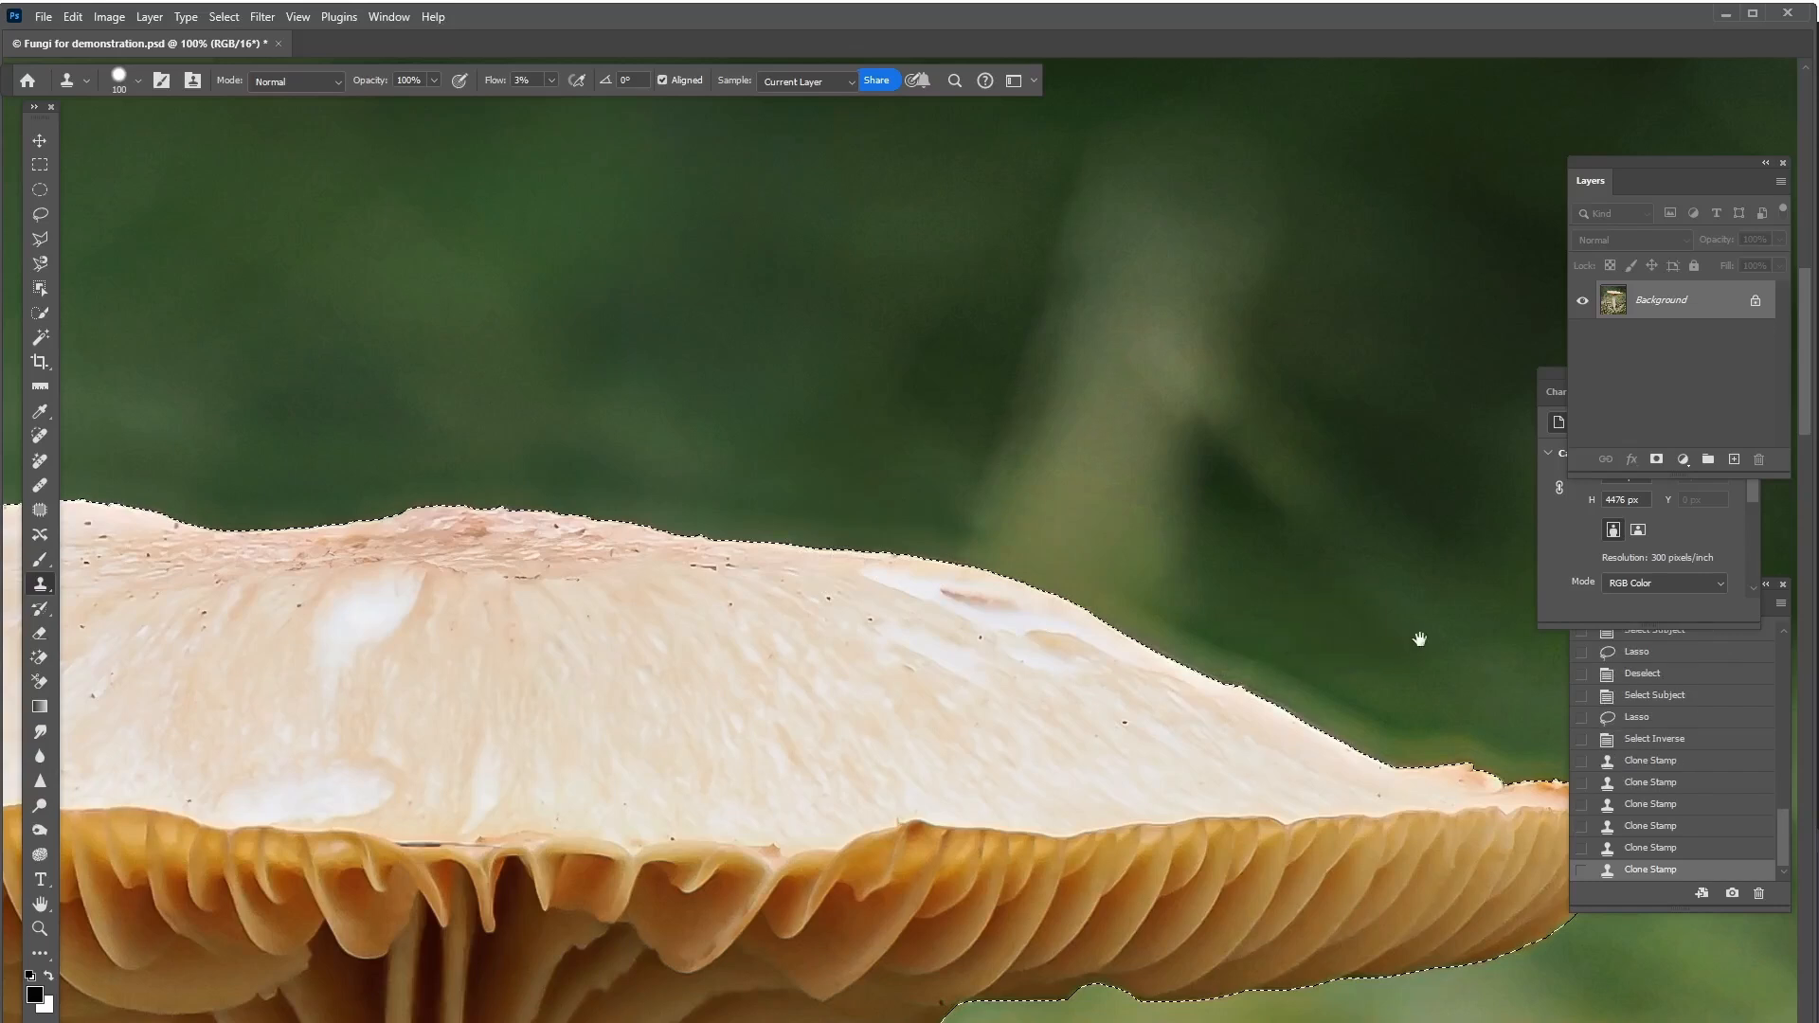
# Step: Clone nearby green background over the halo down the cap's right slope and around its outer tip
pyautogui.moveTo(1417, 638); pyautogui.dragTo(950, 511)
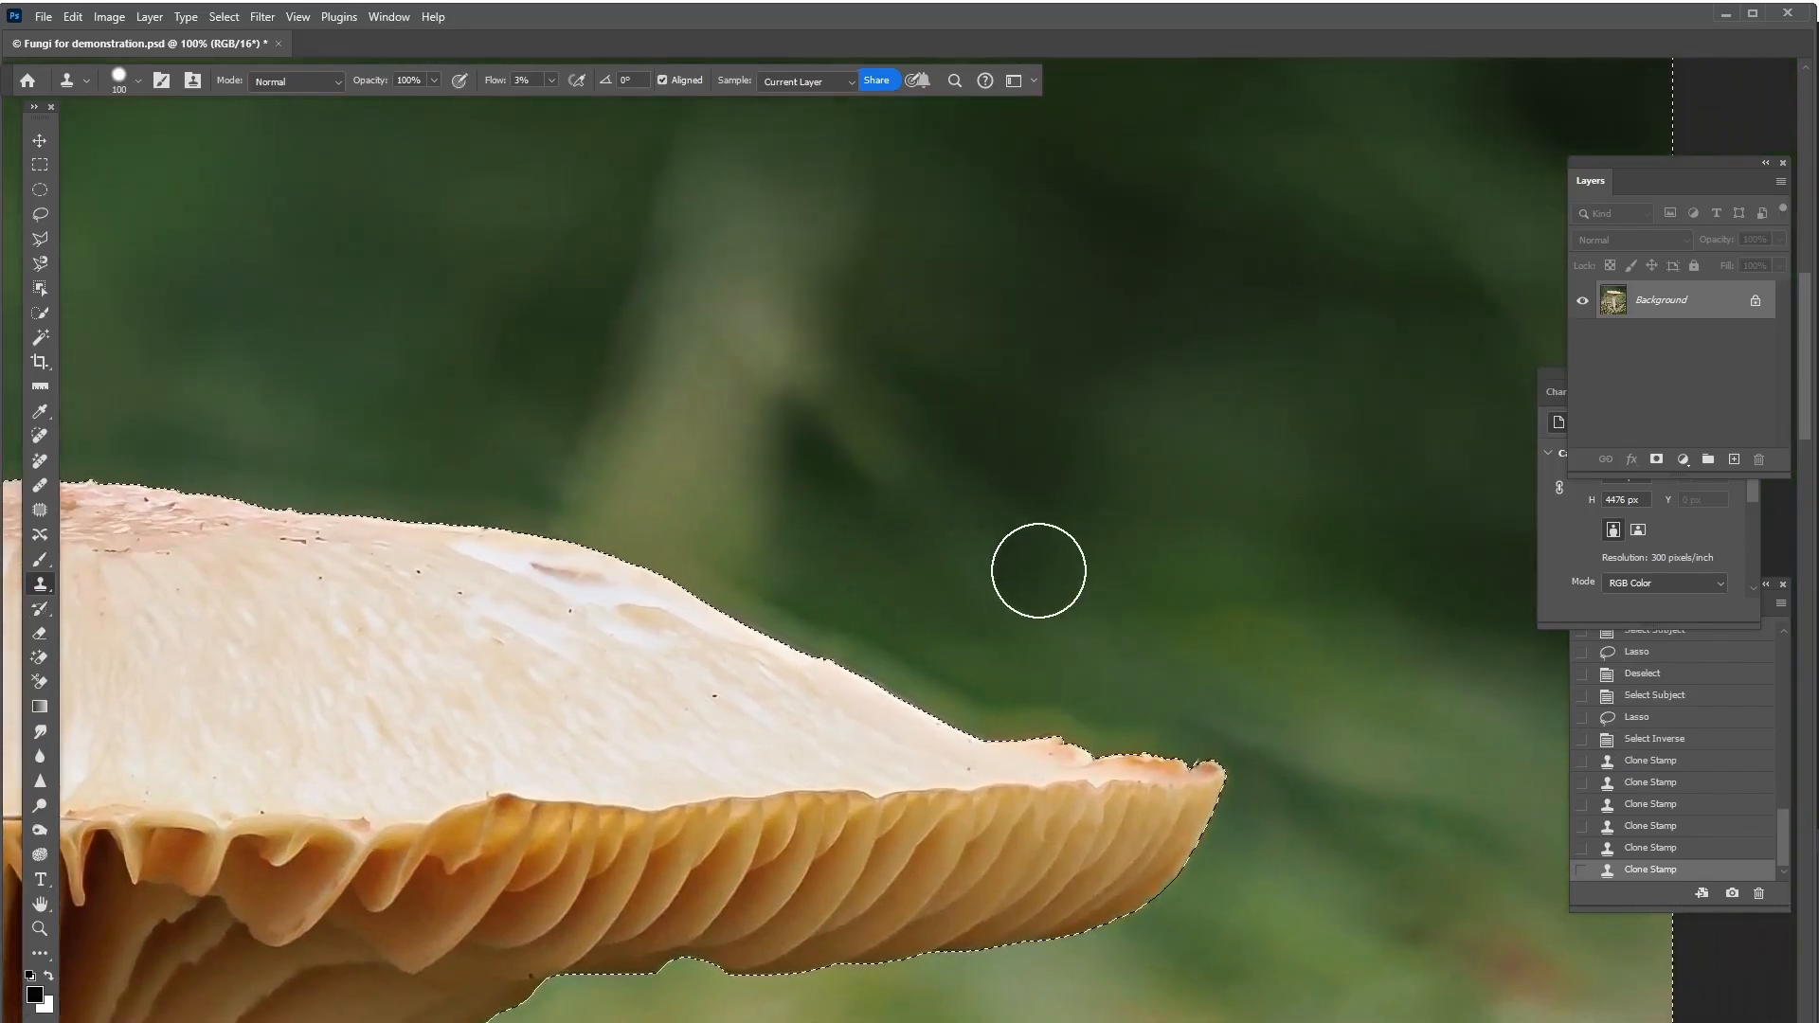
pyautogui.keyDown('alt'); pyautogui.click(1031, 580); pyautogui.keyUp('alt')
pyautogui.moveTo(975, 642)
pyautogui.mouseDown()
pyautogui.moveTo(917, 690)
pyautogui.moveTo(923, 621)
pyautogui.moveTo(838, 667)
pyautogui.moveTo(812, 595)
pyautogui.moveTo(769, 655)
pyautogui.moveTo(873, 626)
pyautogui.moveTo(908, 719)
pyautogui.moveTo(958, 719)
pyautogui.moveTo(1000, 684)
pyautogui.moveTo(1003, 718)
pyautogui.moveTo(951, 728)
pyautogui.moveTo(1002, 694)
pyautogui.moveTo(1042, 739)
pyautogui.moveTo(1076, 717)
pyautogui.moveTo(1061, 757)
pyautogui.moveTo(1101, 689)
pyautogui.moveTo(1104, 747)
pyautogui.moveTo(1127, 755)
pyautogui.moveTo(1213, 723)
pyautogui.moveTo(1129, 762)
pyautogui.moveTo(1071, 745)
pyautogui.moveTo(1057, 693)
pyautogui.moveTo(937, 672)
pyautogui.moveTo(835, 682)
pyautogui.moveTo(1157, 696)
pyautogui.moveTo(1219, 798)
pyautogui.mouseUp()
pyautogui.keyDown('alt'); pyautogui.click(1260, 858); pyautogui.keyUp('alt')
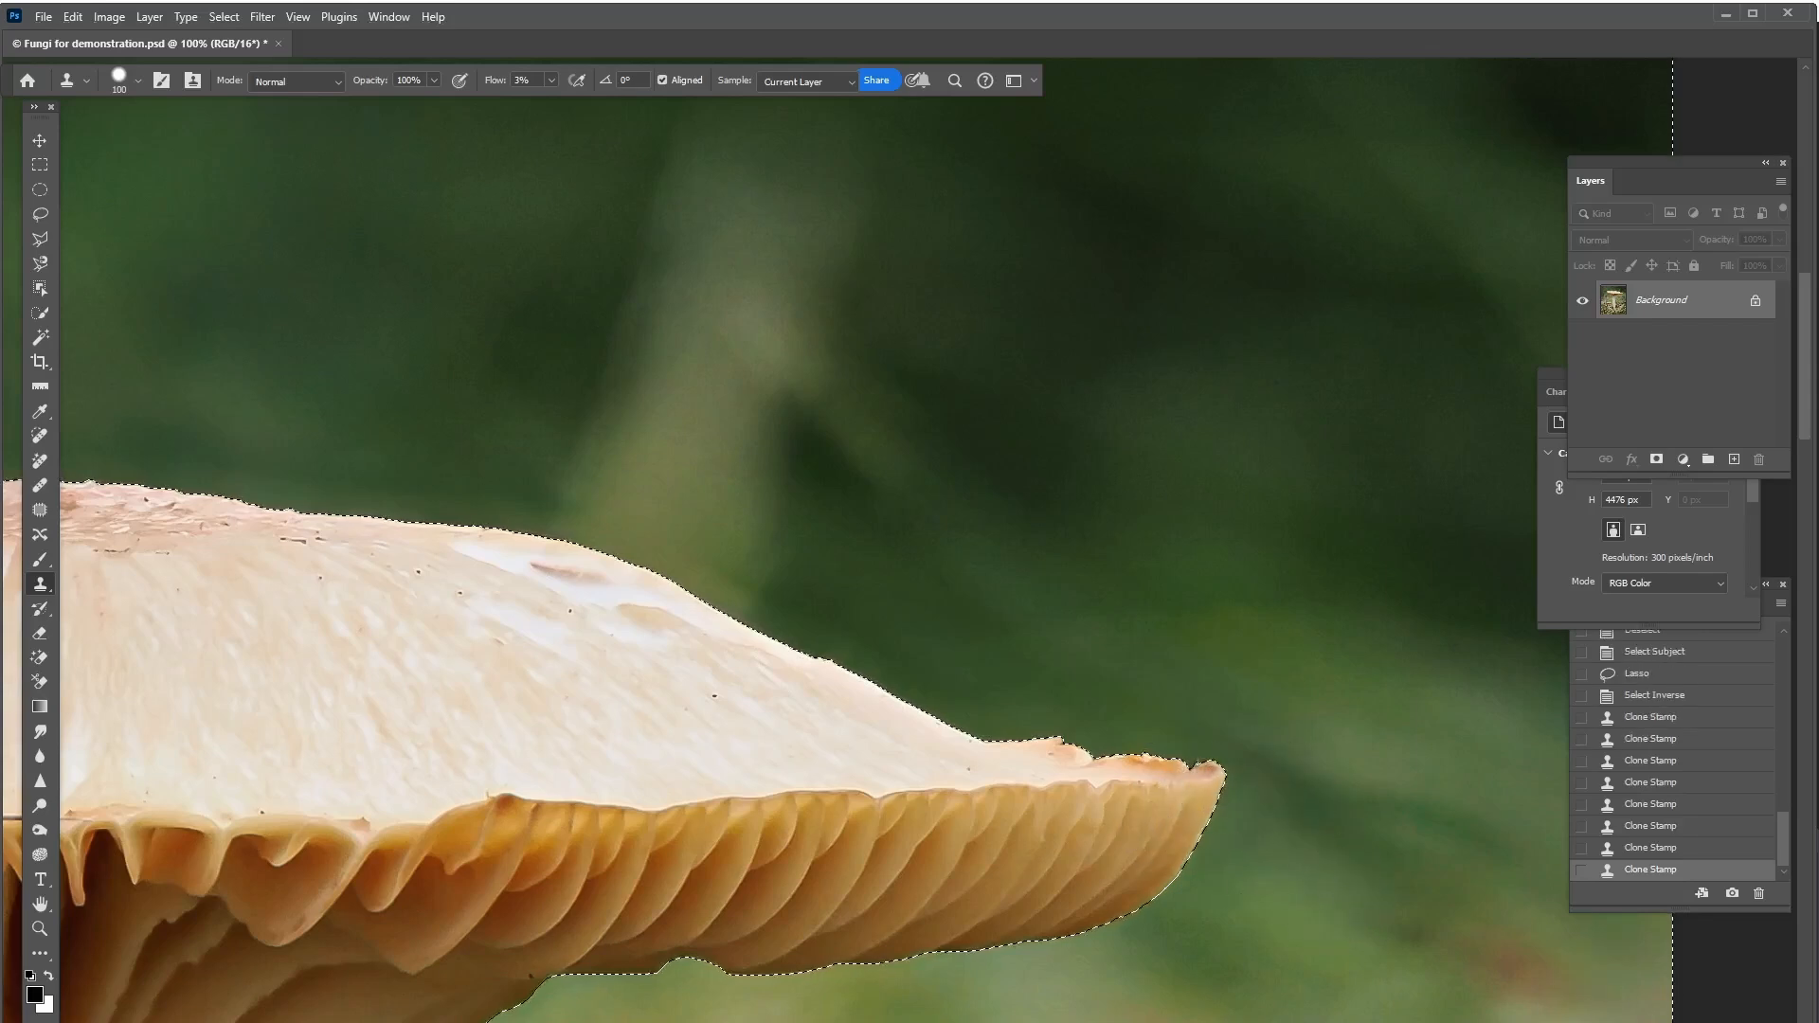
# Step: Fit the whole image on screen and deselect the background
pyautogui.moveTo(516, 715); pyautogui.dragTo(1112, 748)
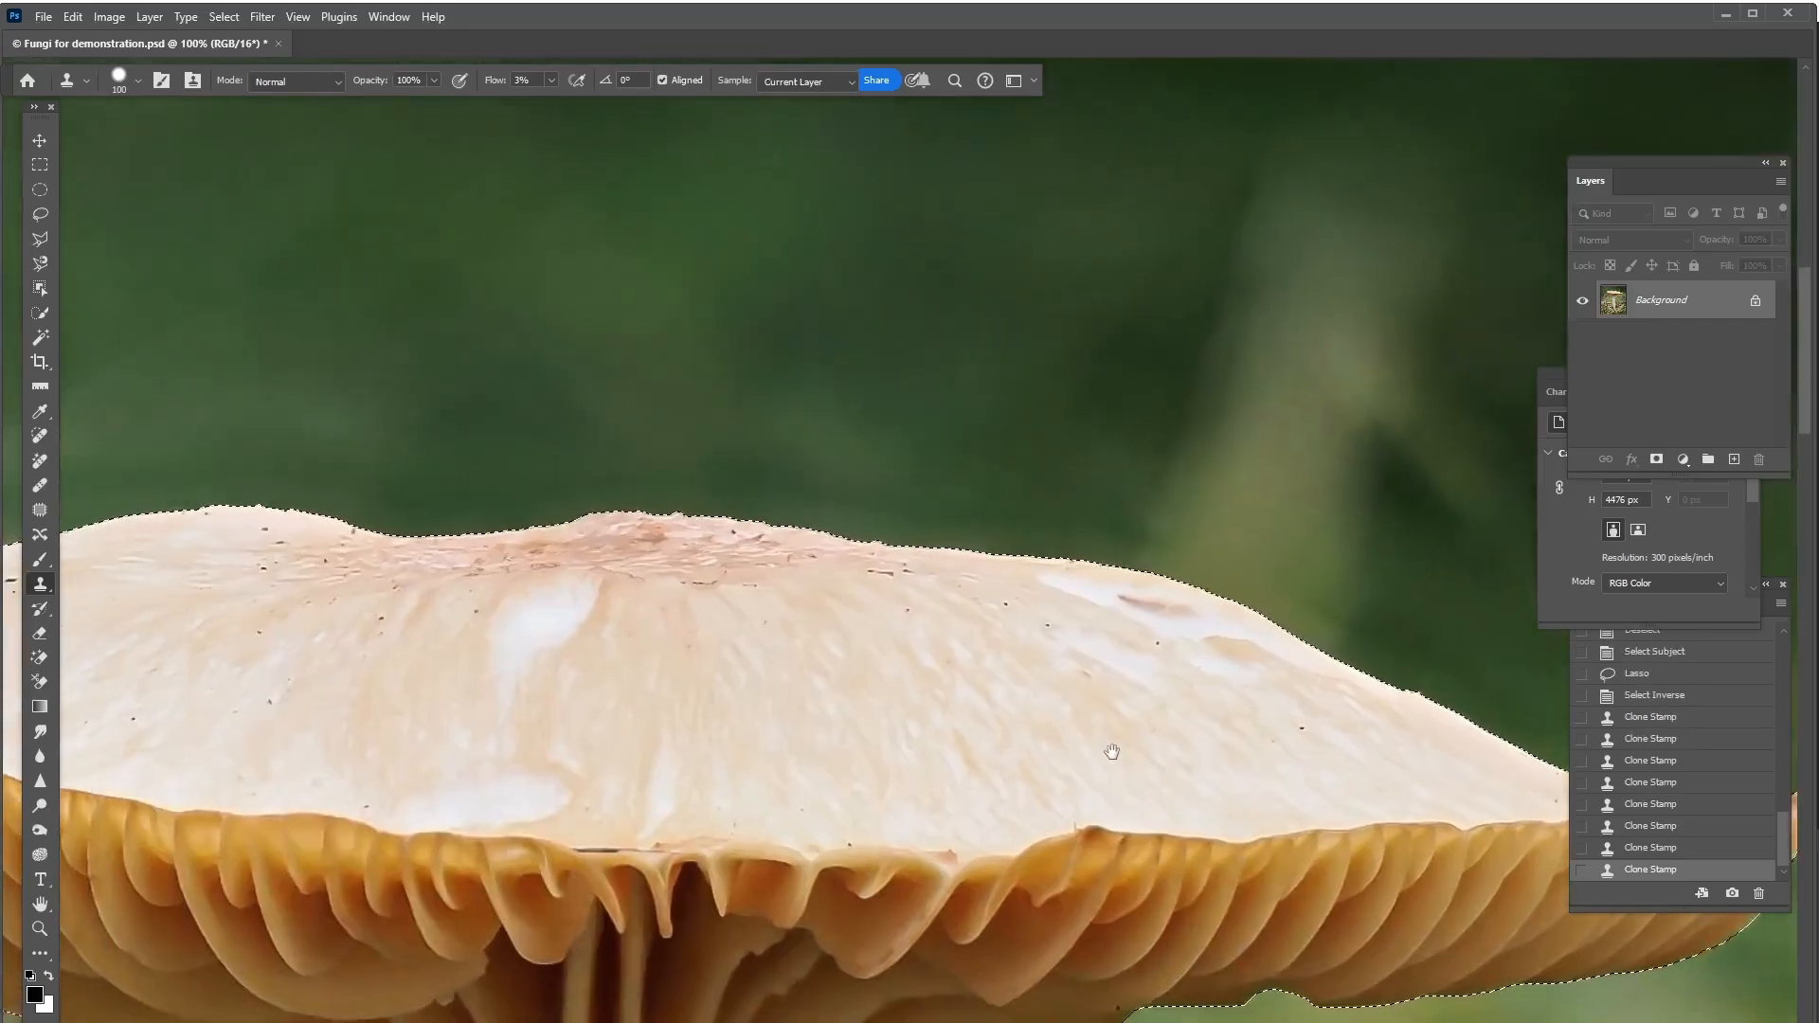
pyautogui.moveTo(866, 1015)
pyautogui.mouseDown()
pyautogui.moveTo(929, 755)
pyautogui.moveTo(992, 689)
pyautogui.moveTo(900, 1022)
pyautogui.mouseUp()
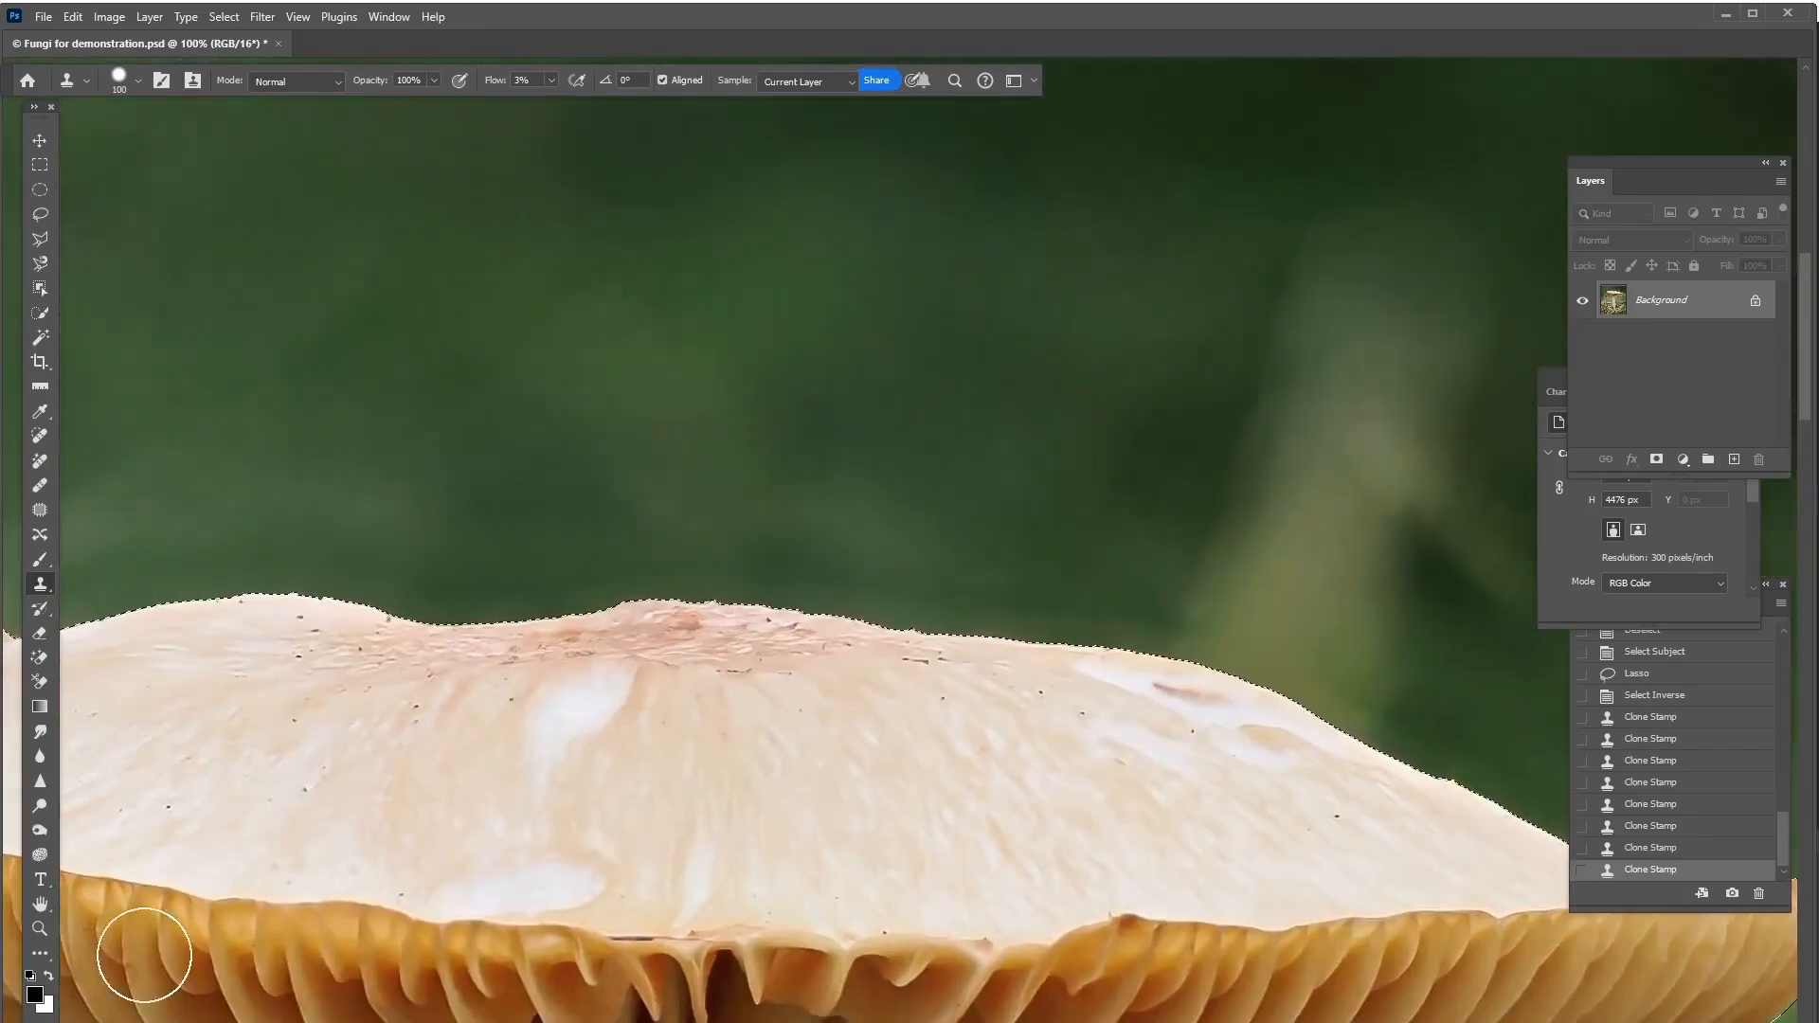
pyautogui.click(40, 928)
pyautogui.rightClick(691, 803)
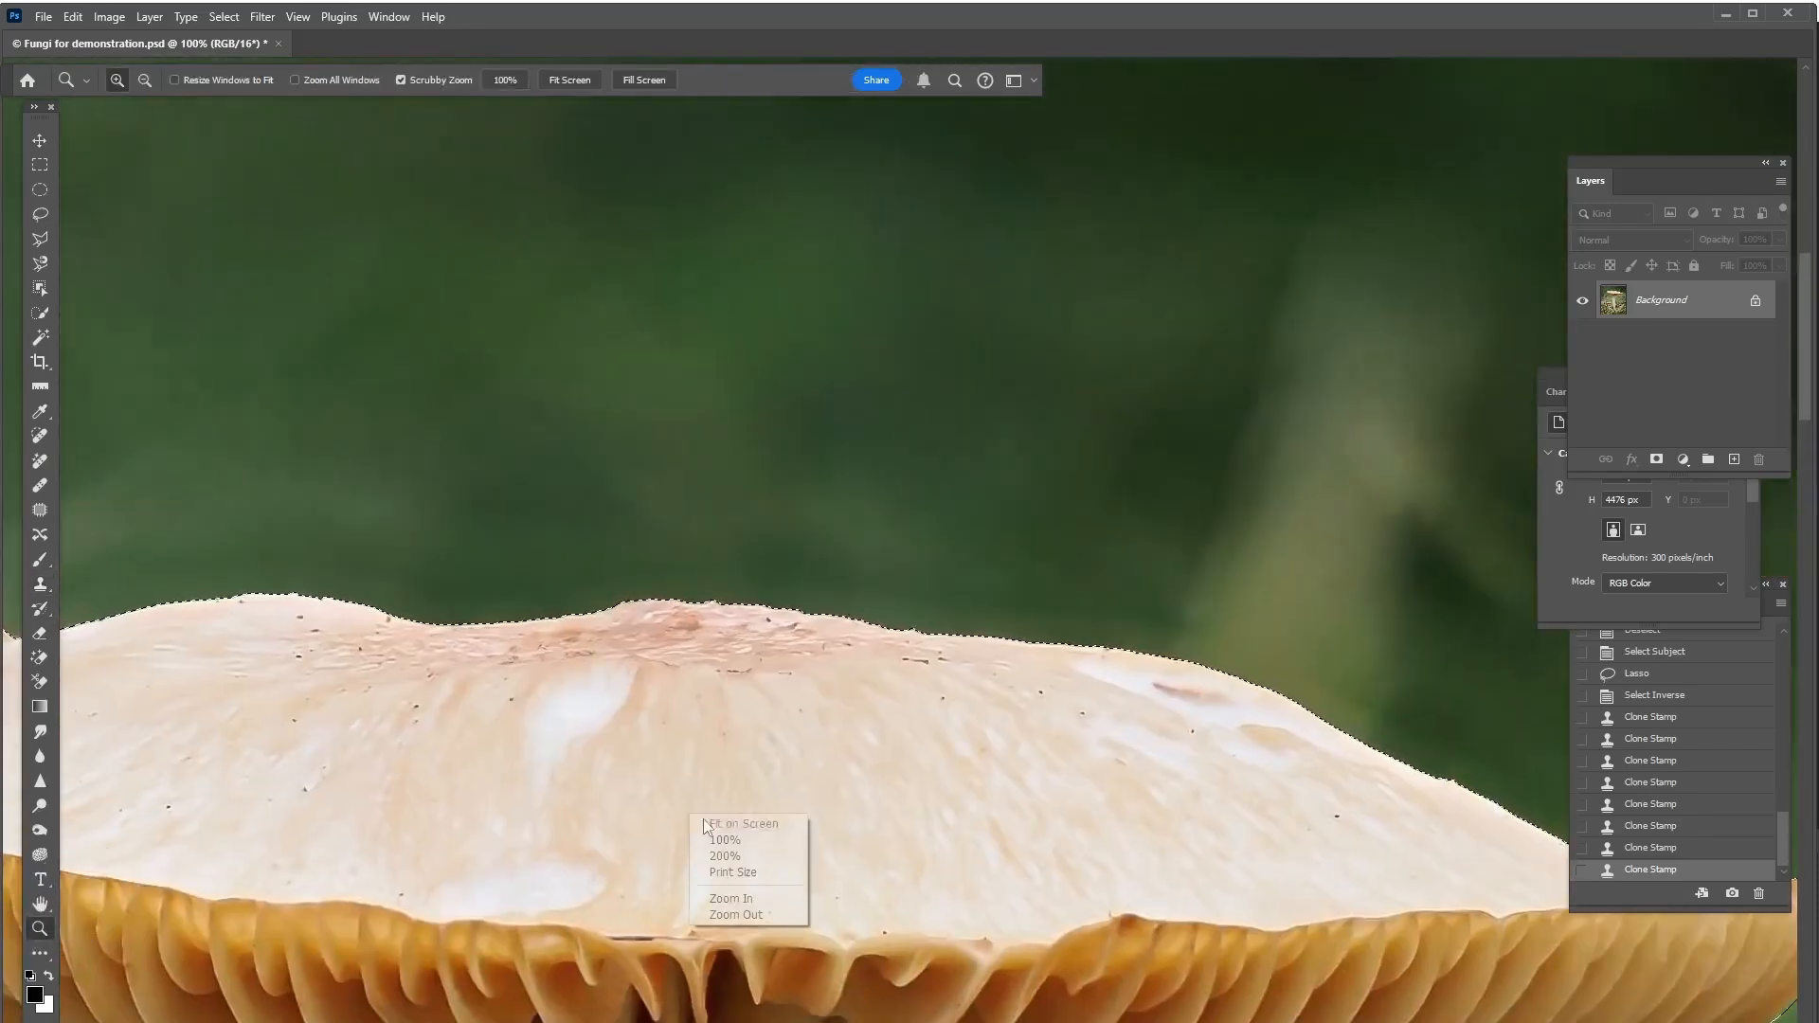
pyautogui.click(745, 826)
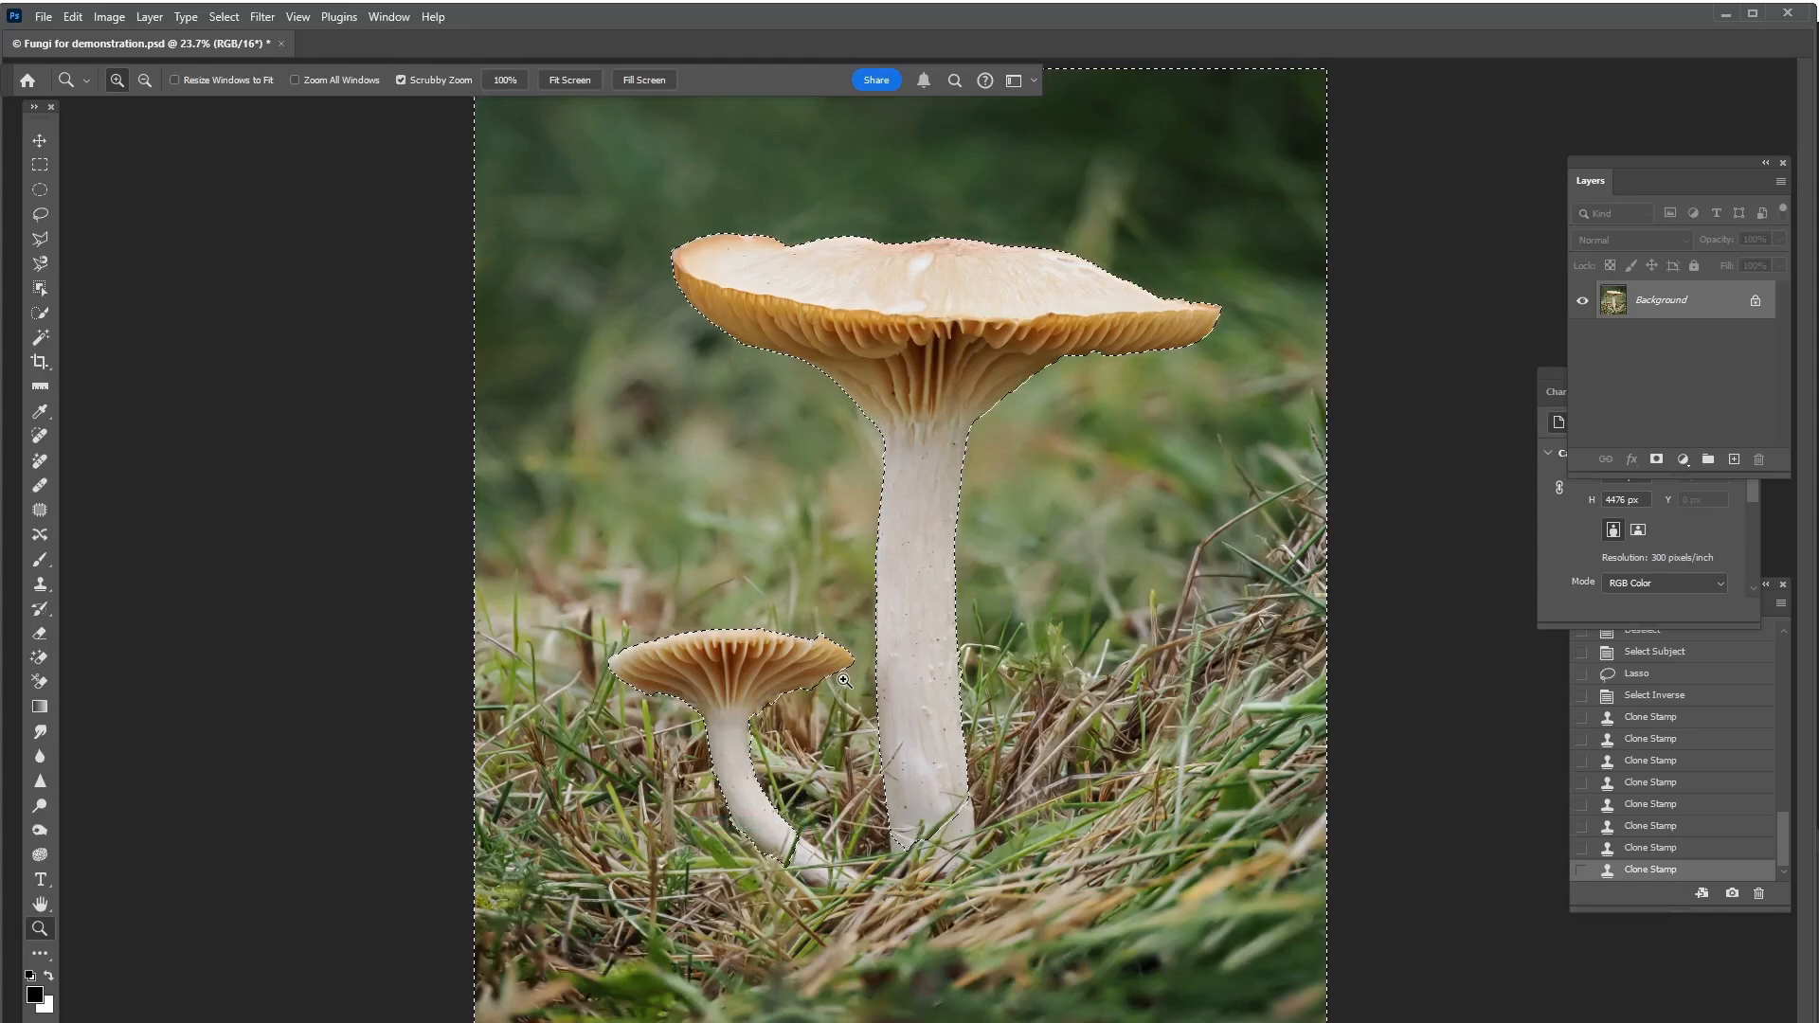
pyautogui.hotkey('ctrl', 'd')
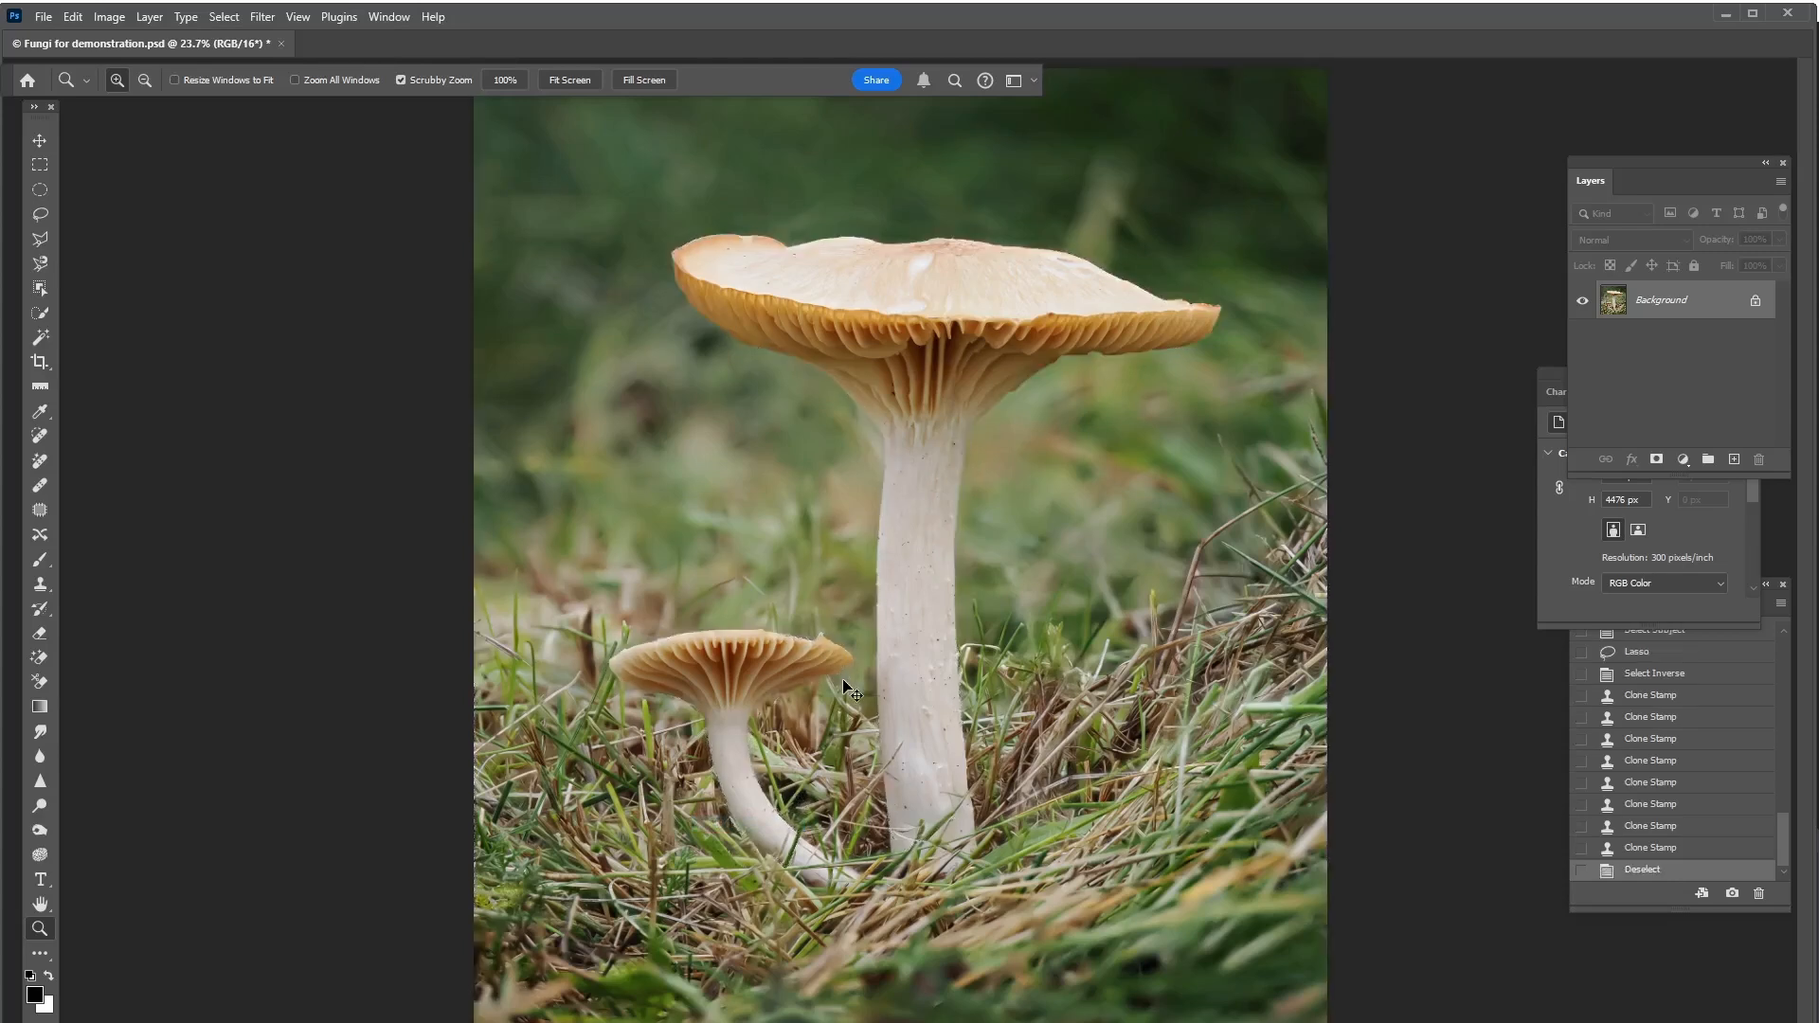
# Step: Examine the retouched edge of the large cap at 100% and scroll the history back to earlier states
pyautogui.click(952, 295)
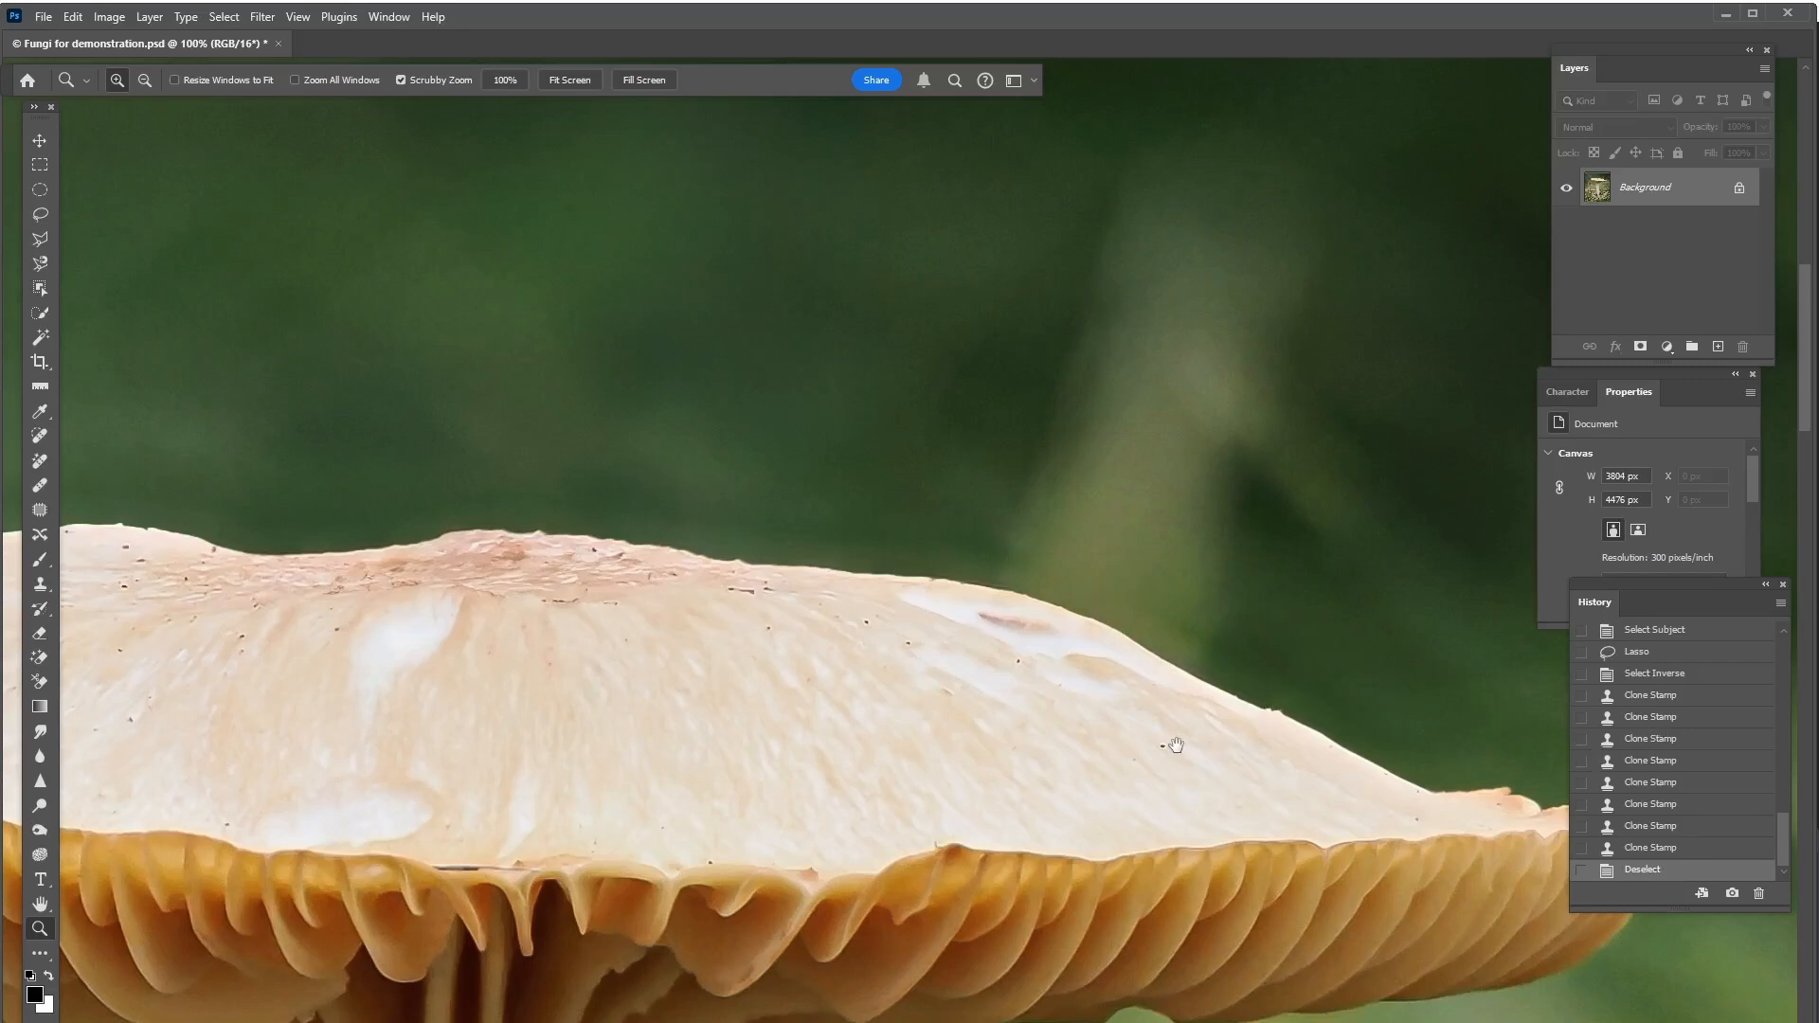
pyautogui.moveTo(1169, 742); pyautogui.dragTo(812, 730)
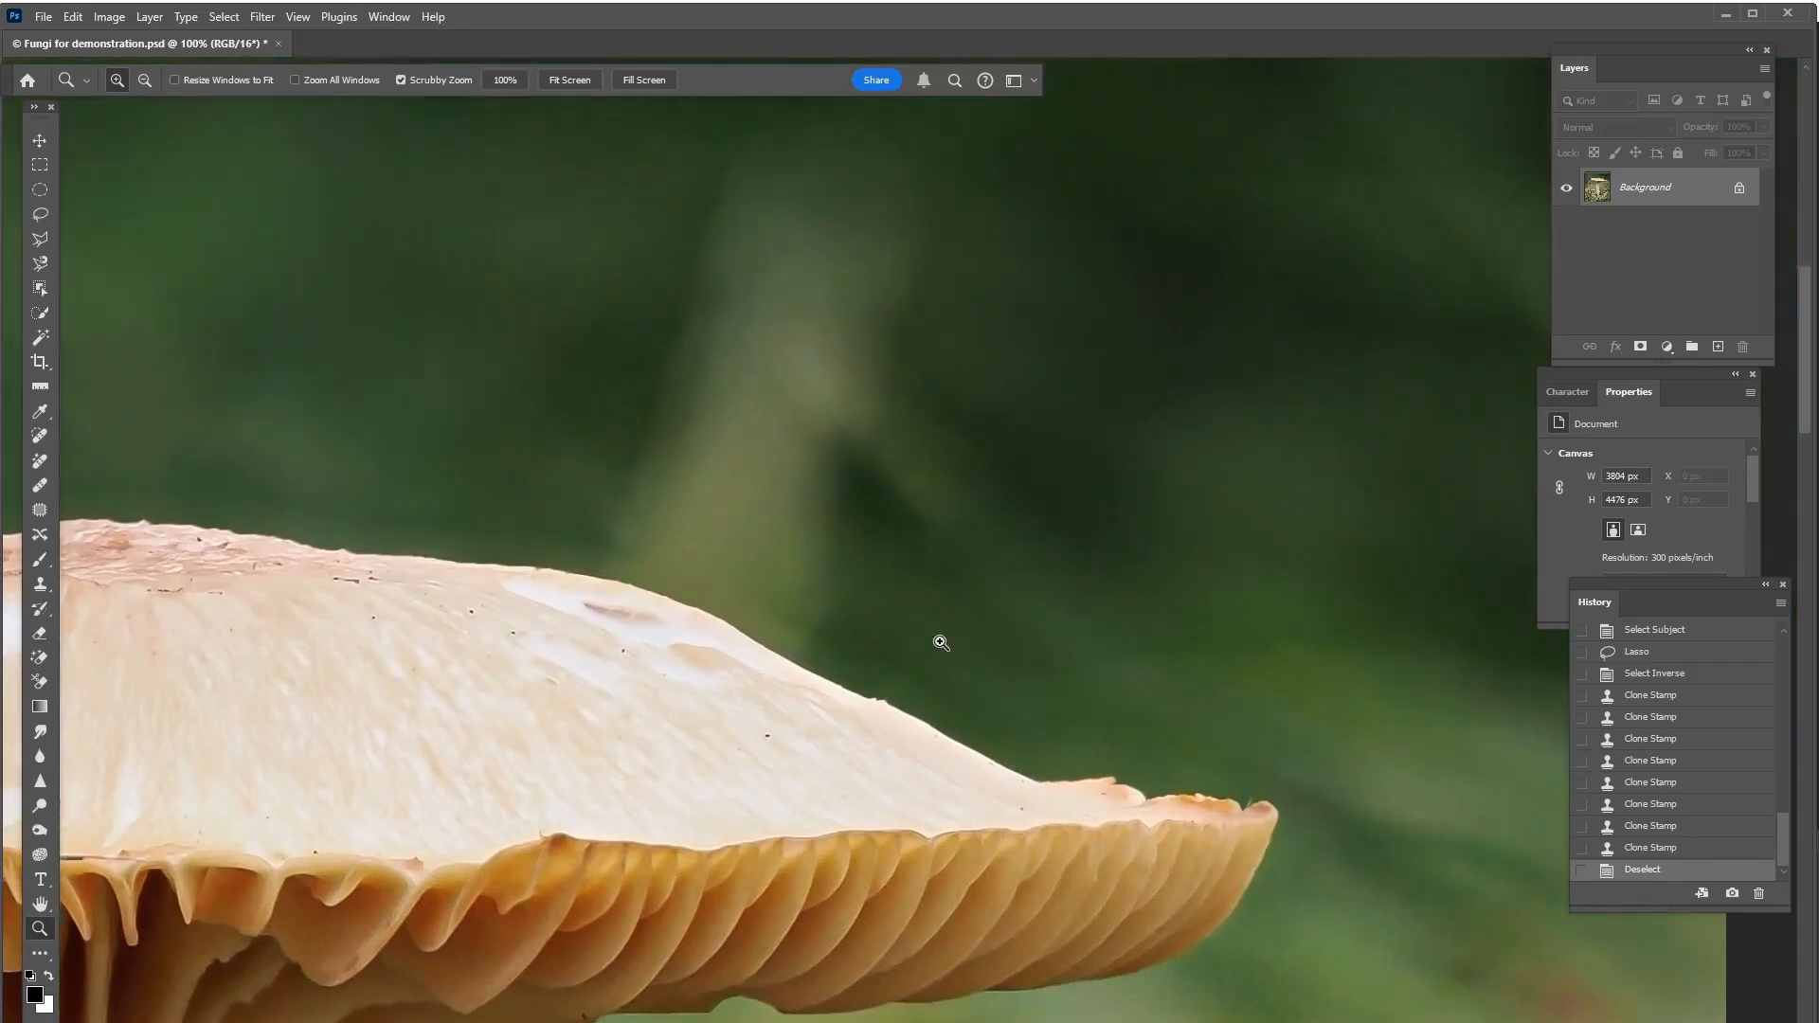
pyautogui.moveTo(1023, 830); pyautogui.dragTo(1252, 776)
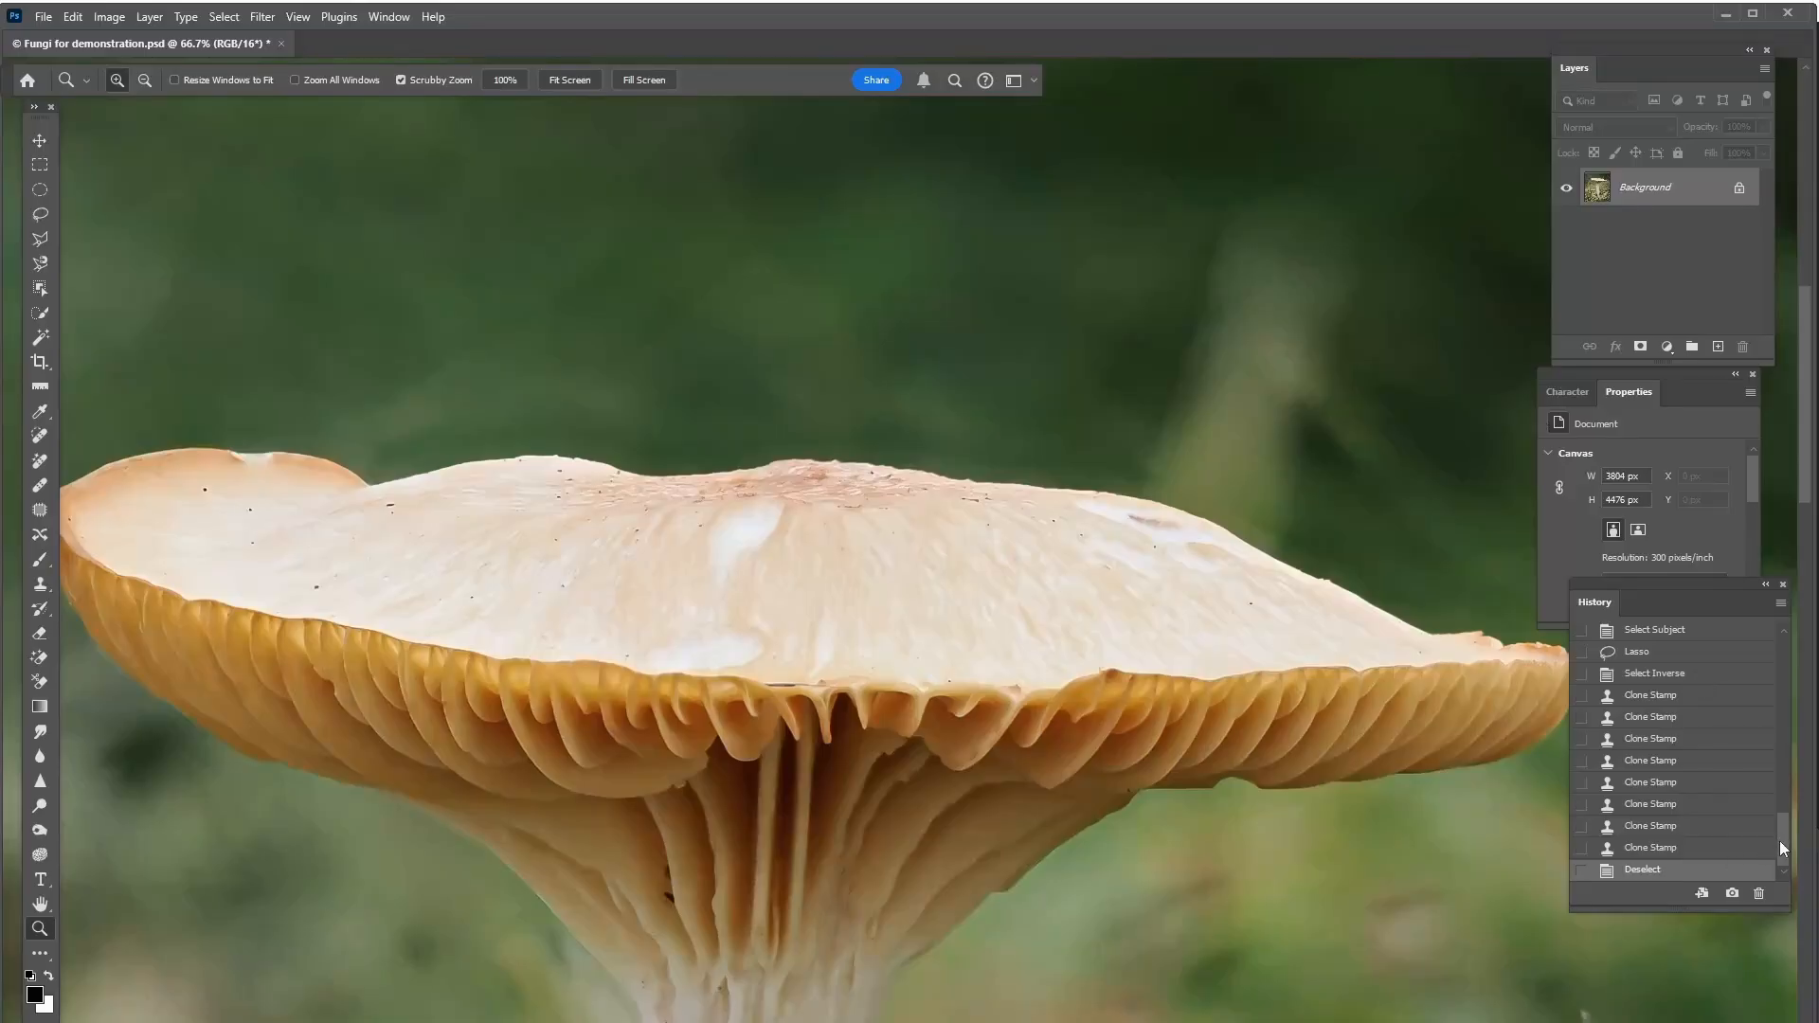
pyautogui.moveTo(1784, 849); pyautogui.dragTo(1746, 609)
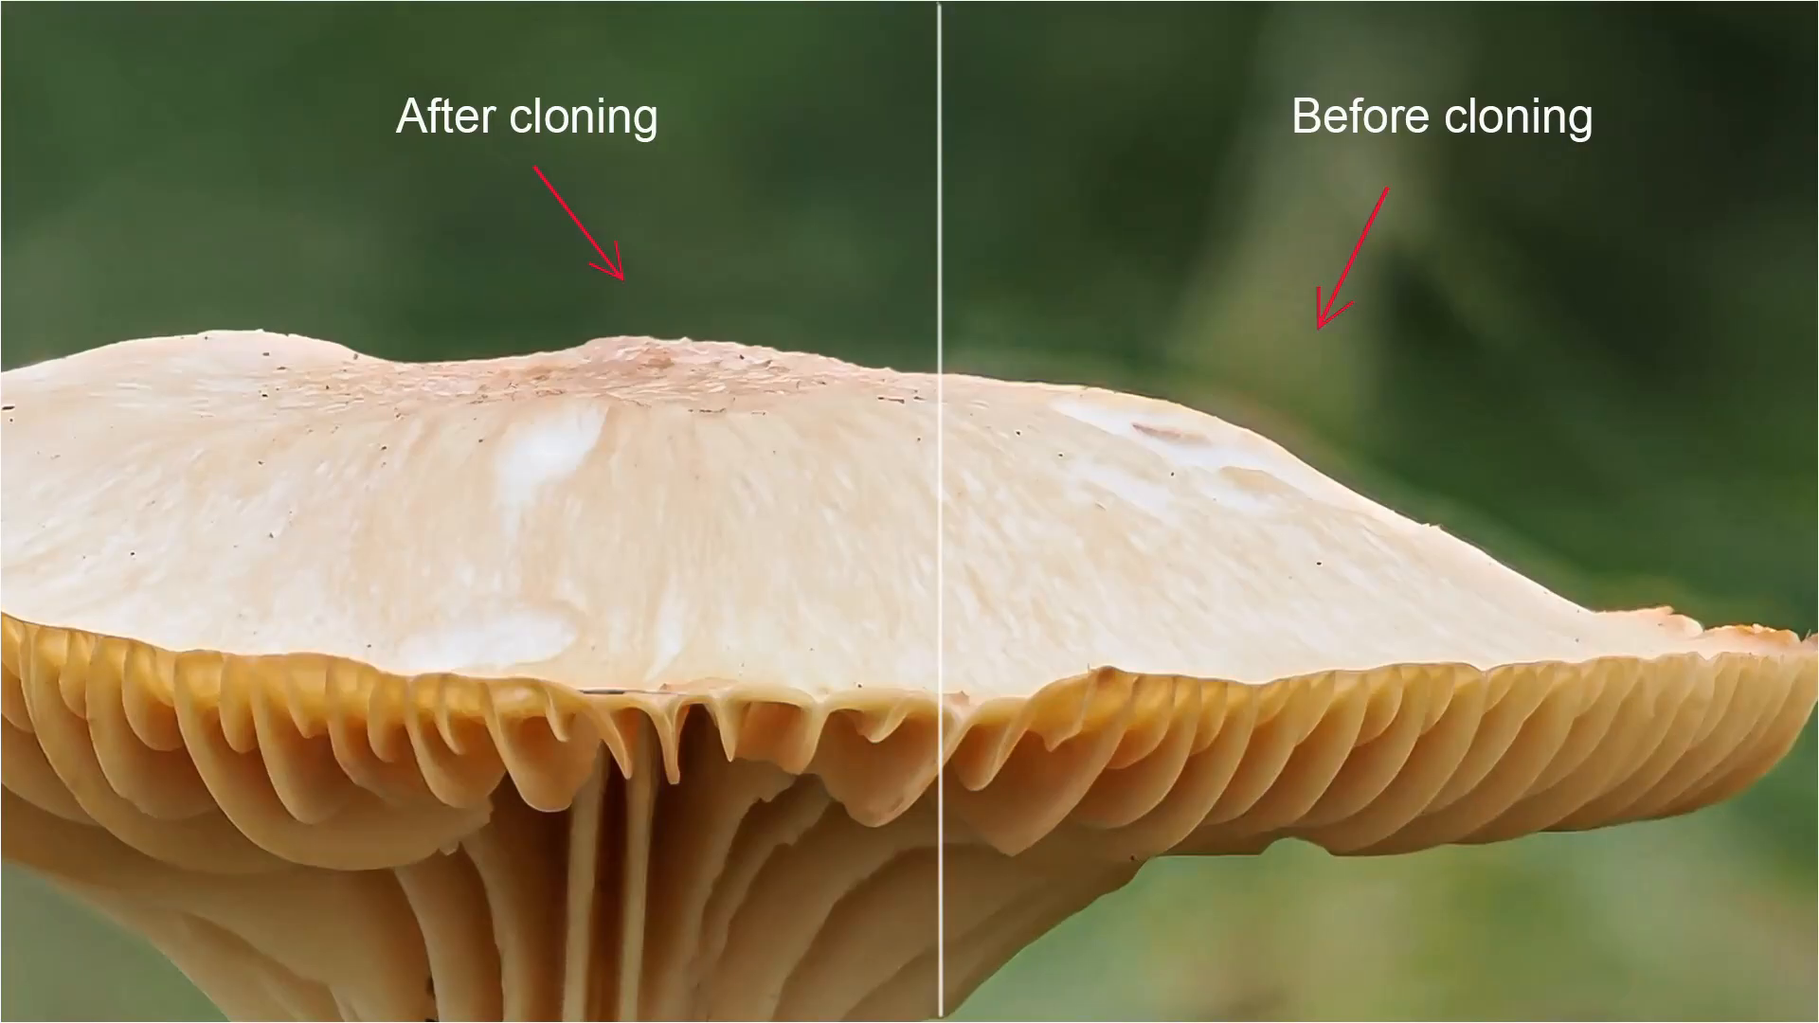